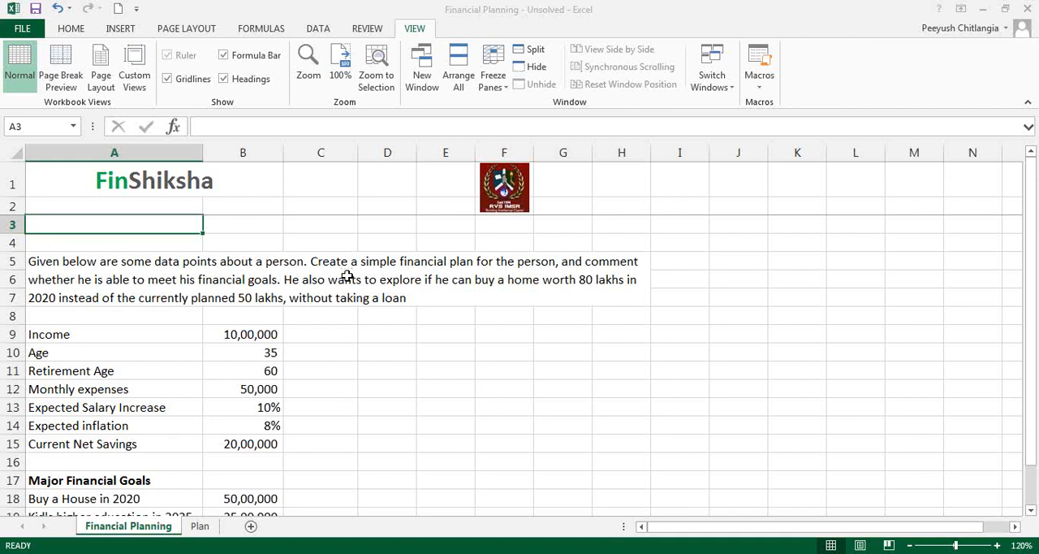
Step: Review the problem statement and the person's income, age, expenses, salary increase, inflation and current net savings
click(347, 276)
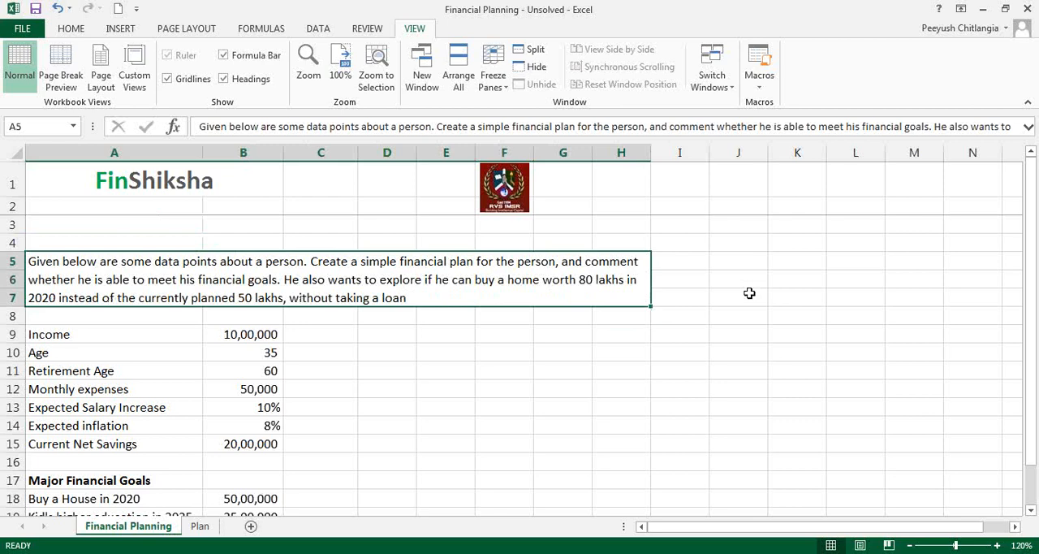
click(663, 328)
scroll(662, 328, down, 2)
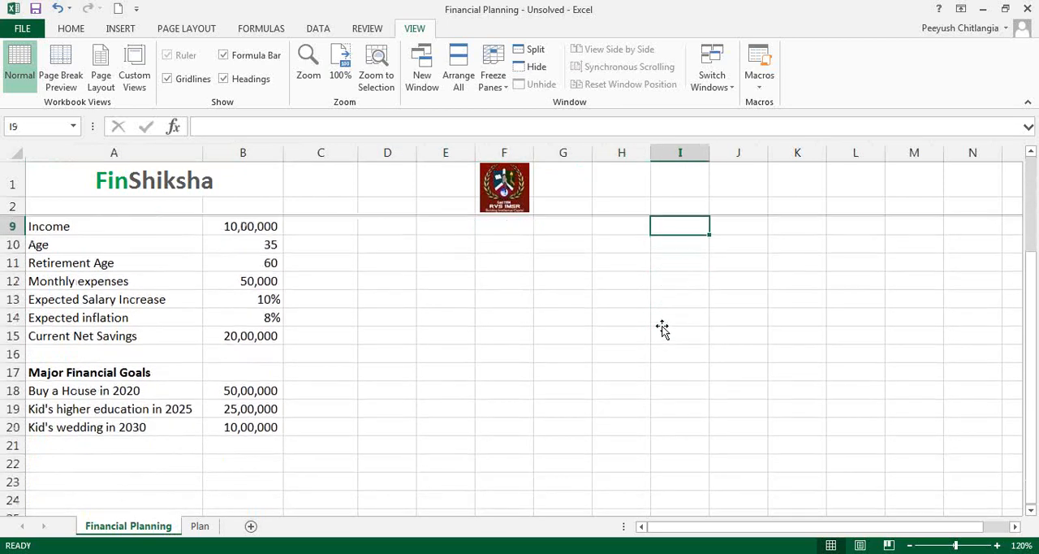
scroll(662, 328, up, 1)
click(152, 281)
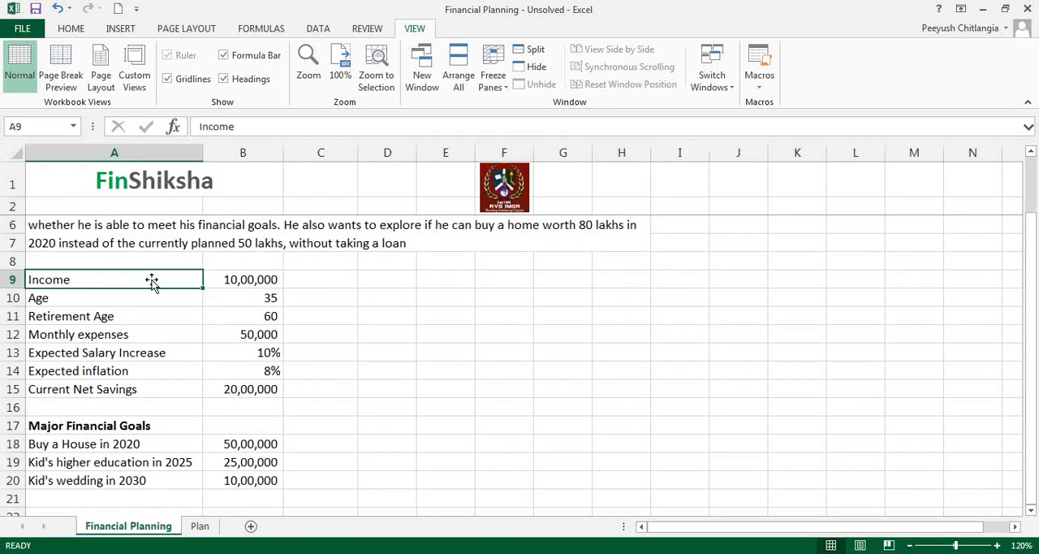
key(Right)
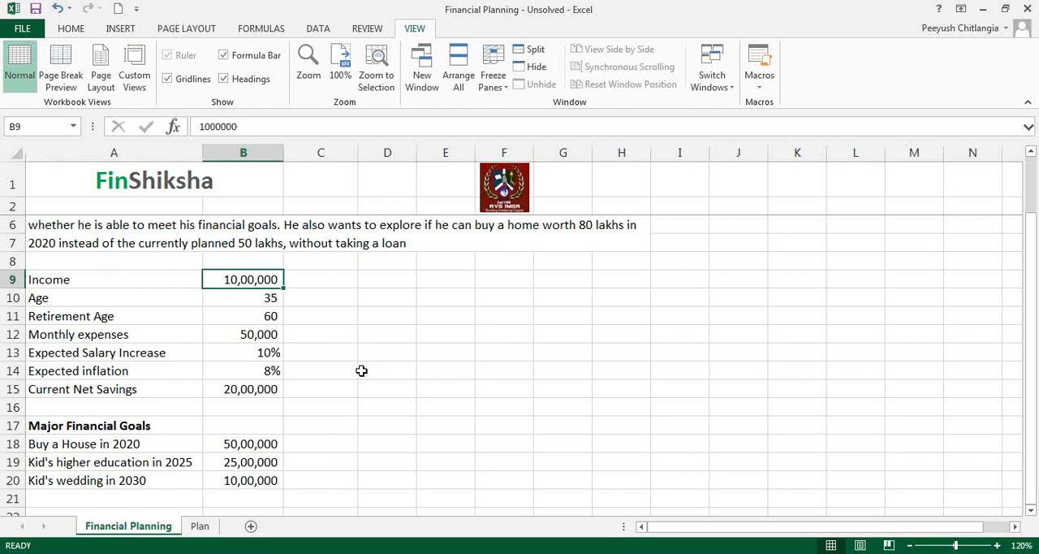
key(alt+Tab)
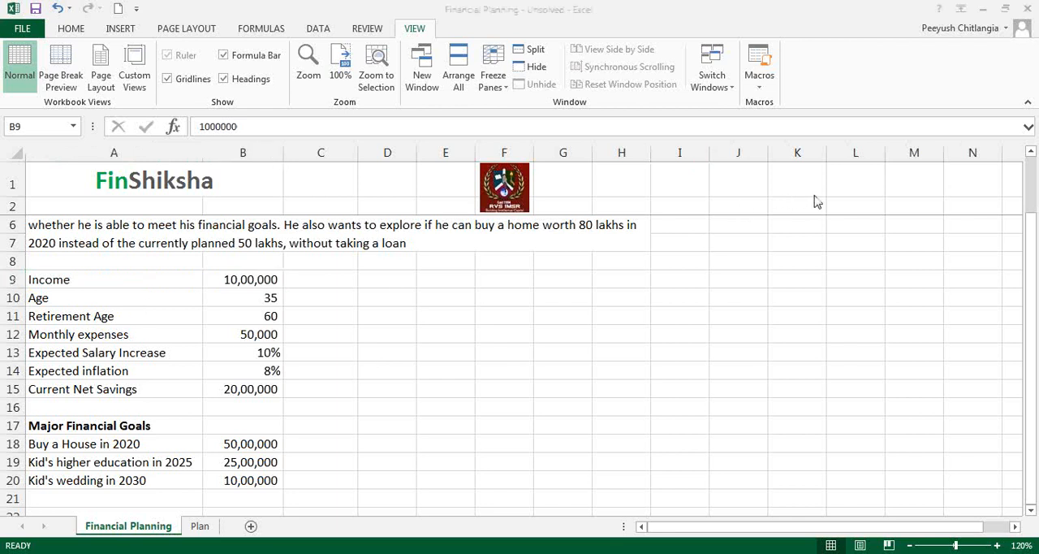
key(alt+Tab)
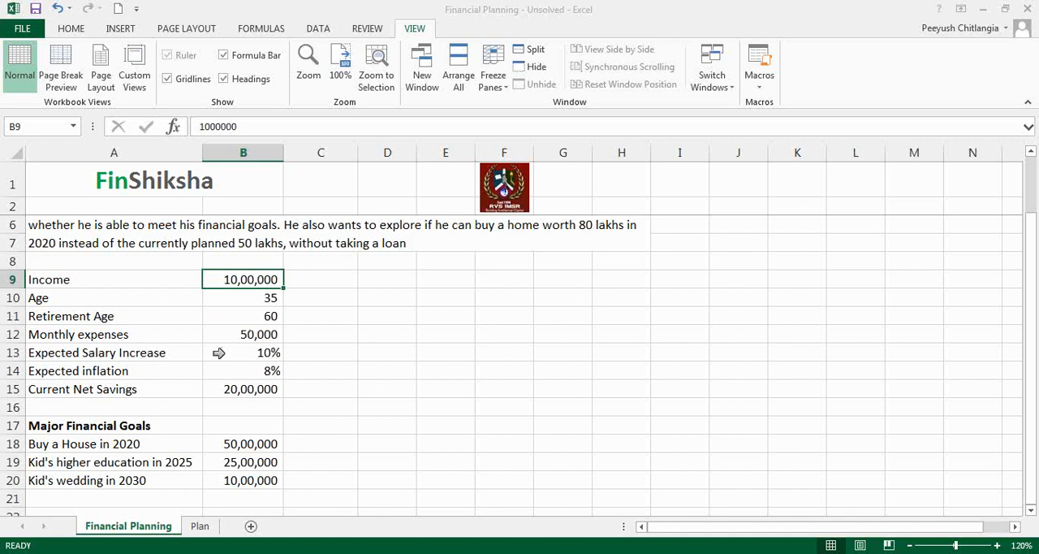
click(225, 353)
click(210, 376)
click(188, 374)
click(233, 373)
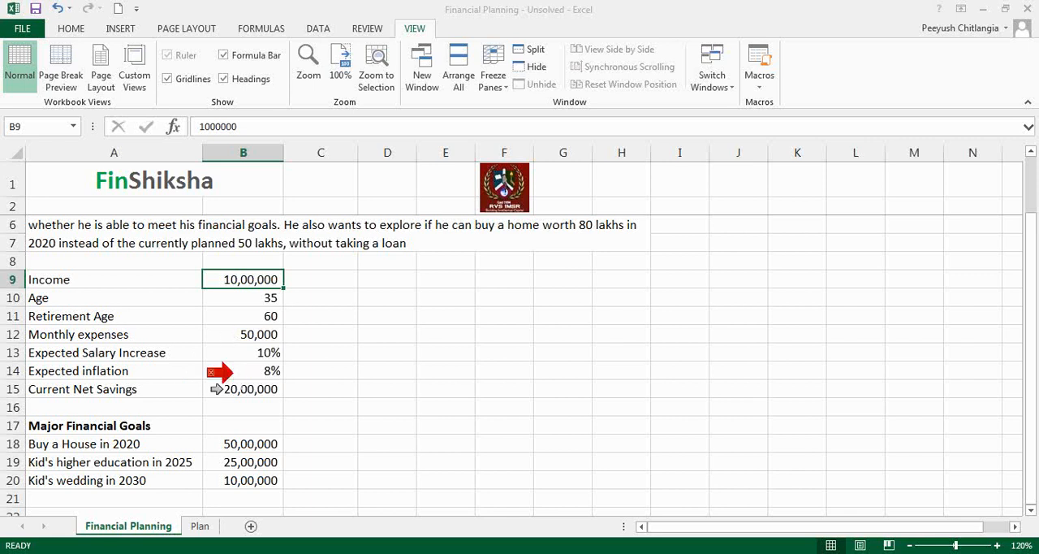
click(211, 373)
click(206, 386)
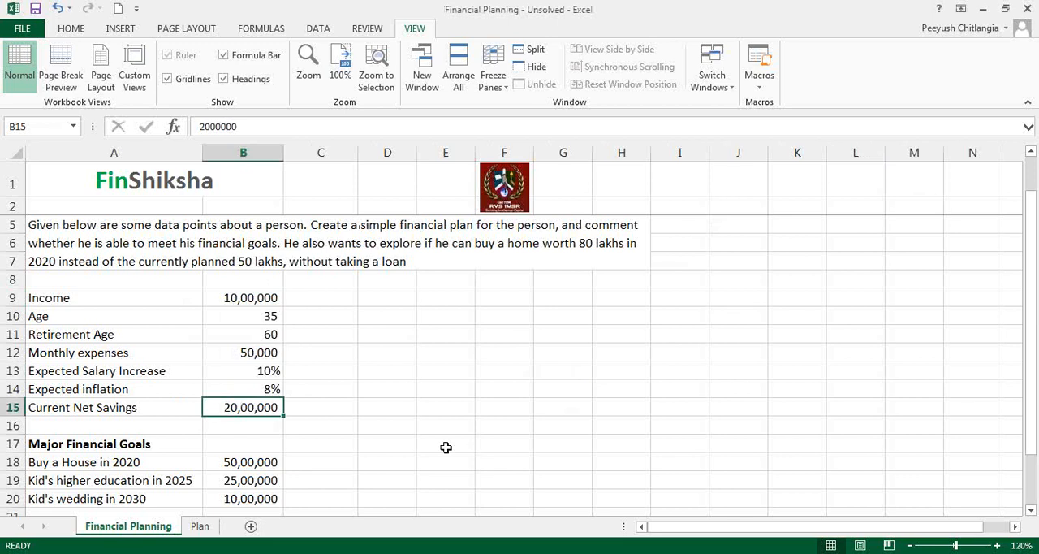
Step: Examine the major financial goals and the amounts planned for the house, the kid's higher education and the wedding
scroll(336, 488, down, 1)
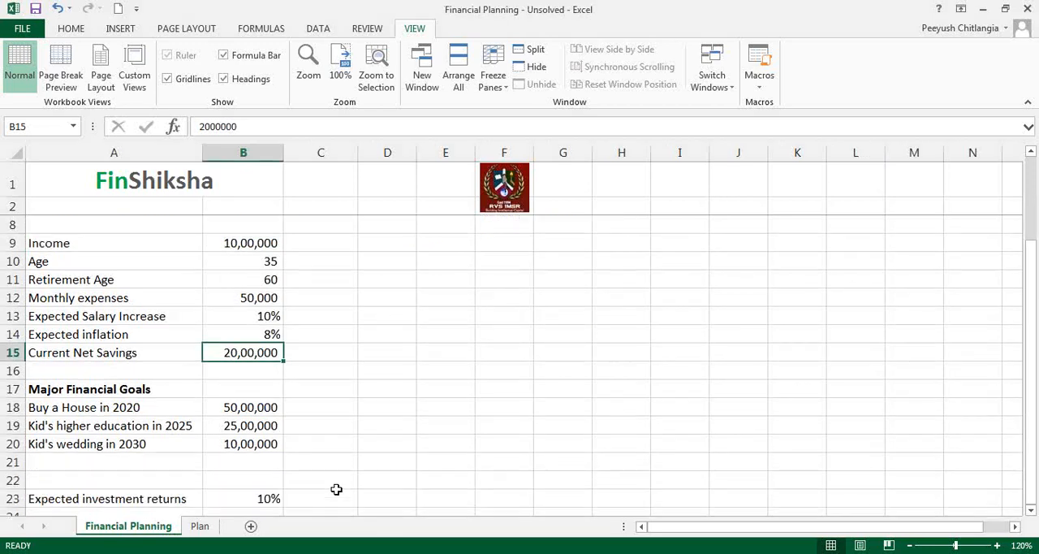
click(122, 396)
click(125, 405)
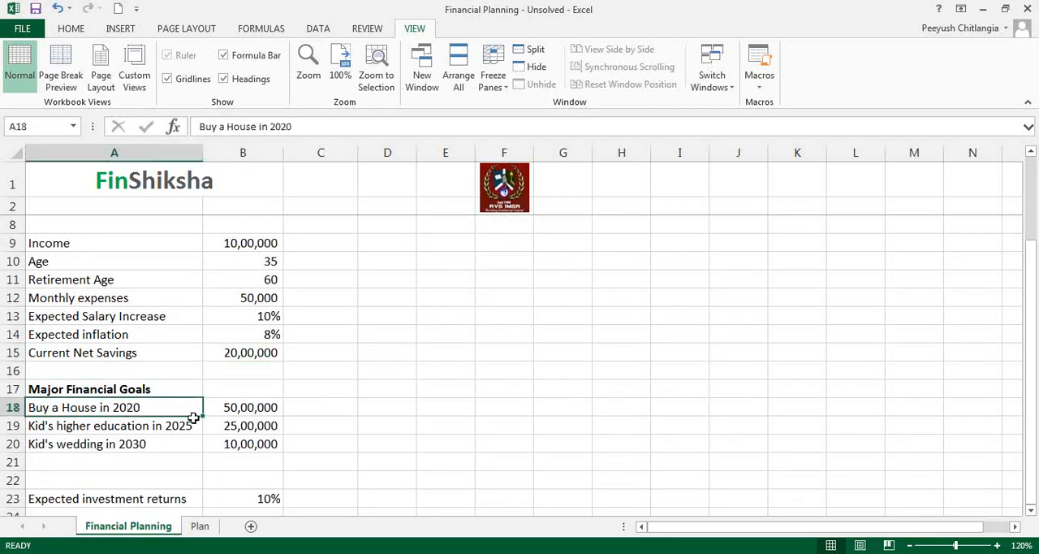
click(223, 409)
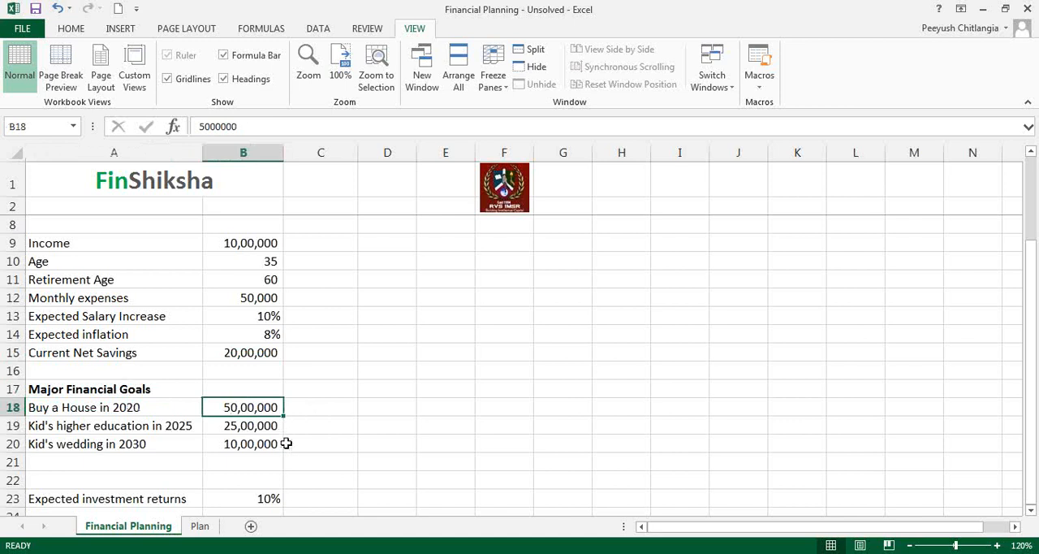
click(130, 428)
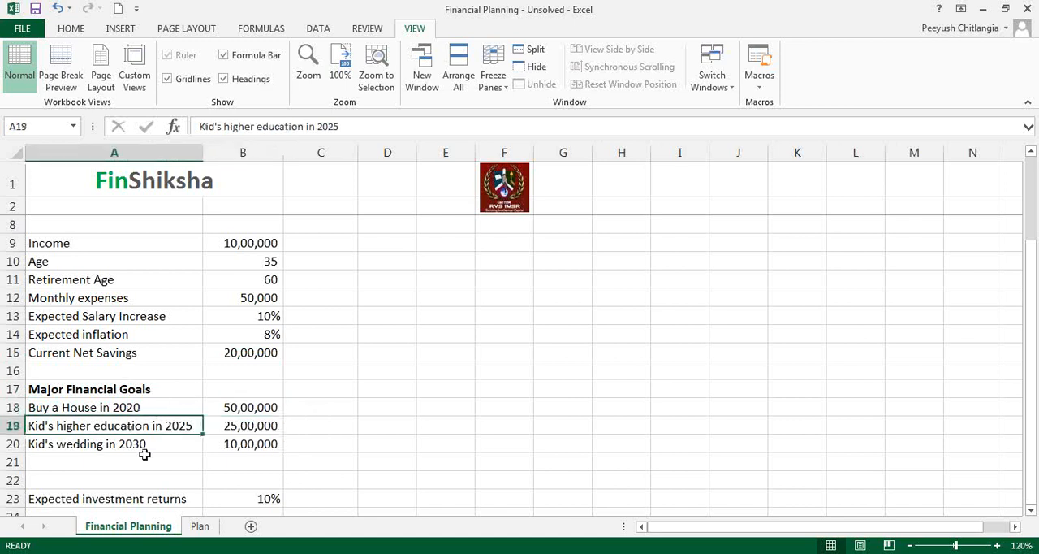
click(228, 424)
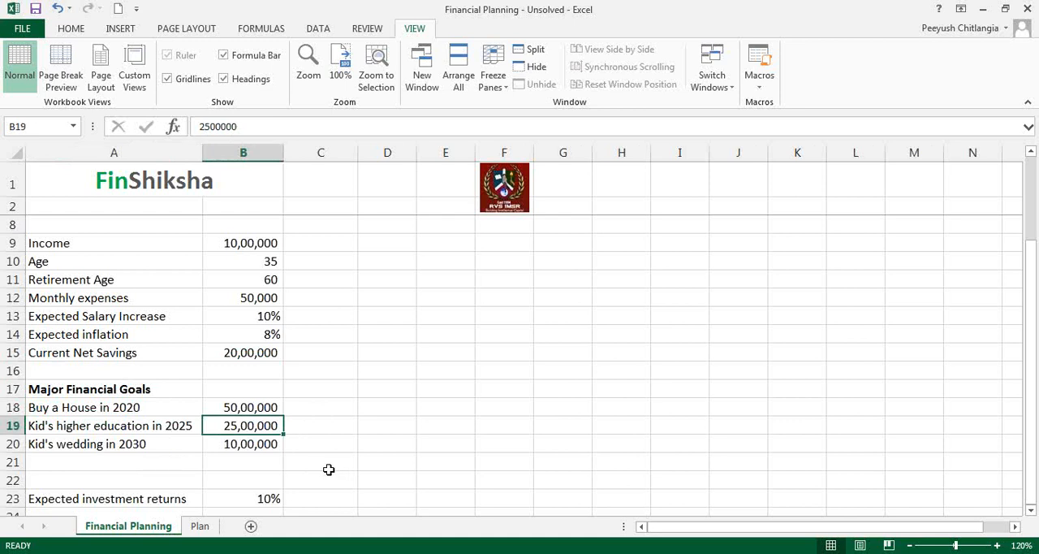
click(139, 448)
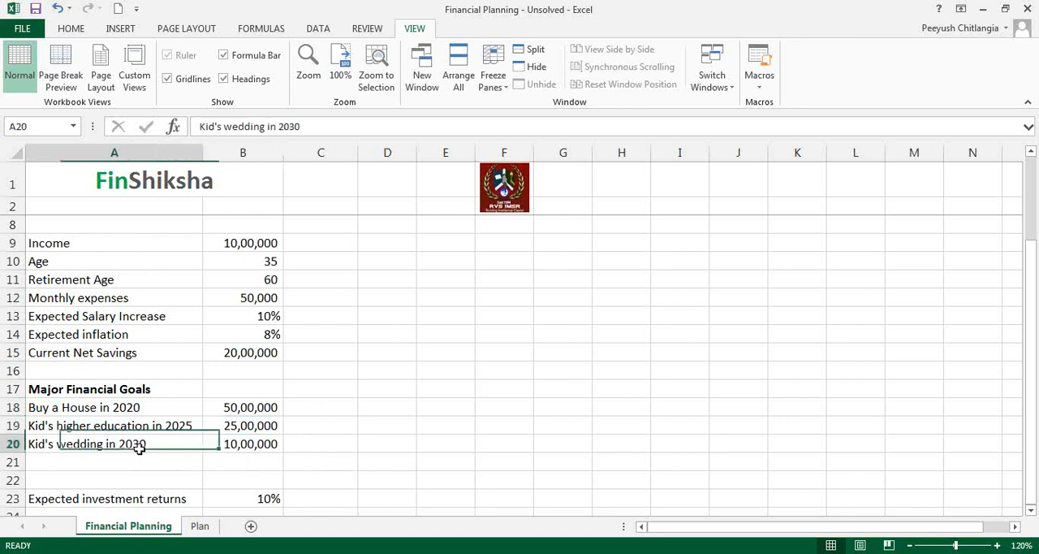
click(237, 444)
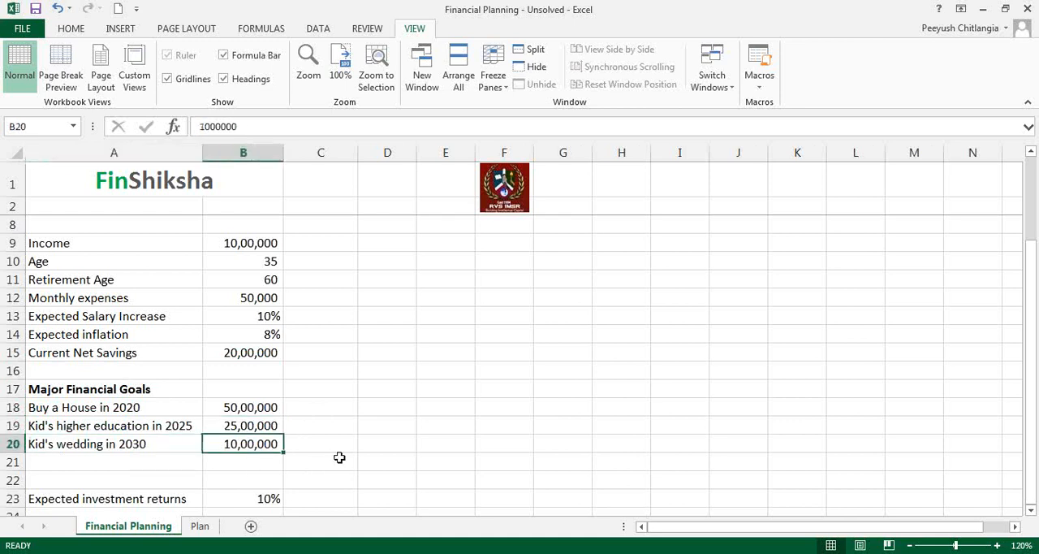
drag(262, 407, 268, 443)
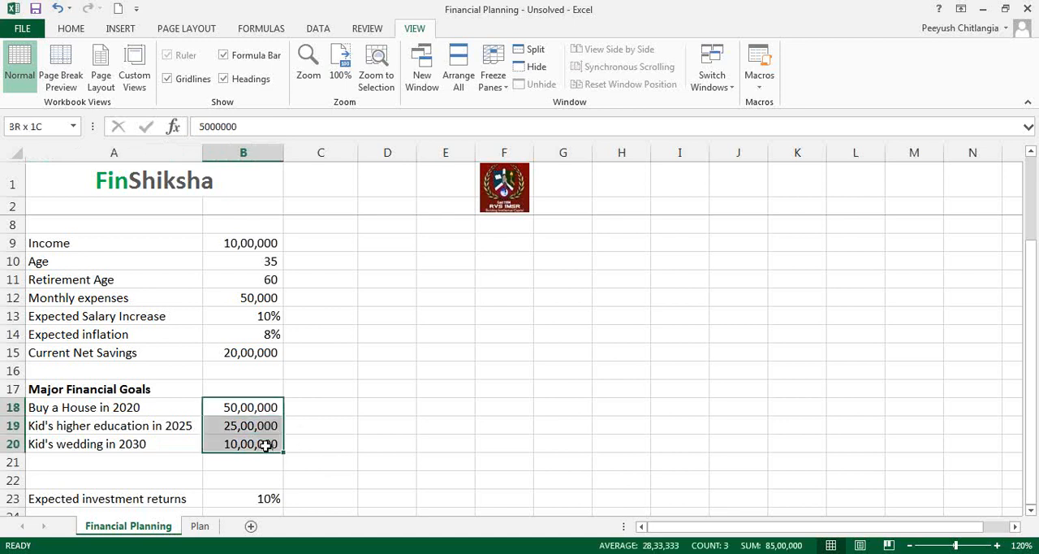
Step: Add the column headers "Current Price Terms" in B17 and "Inflated Prices" in C17 for the financial goals
click(263, 387)
text(Cu)
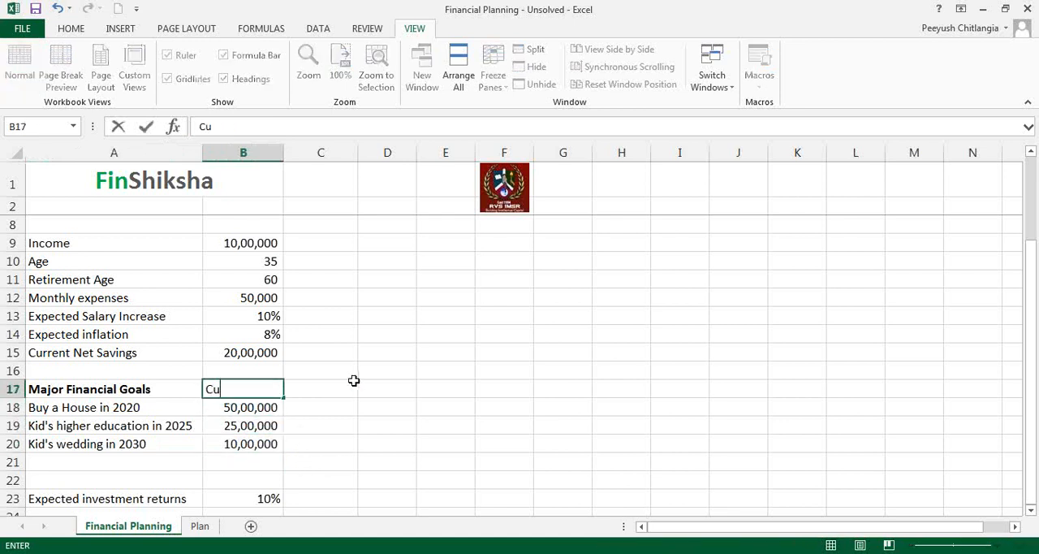
text(rrent Price Terms)
click(355, 383)
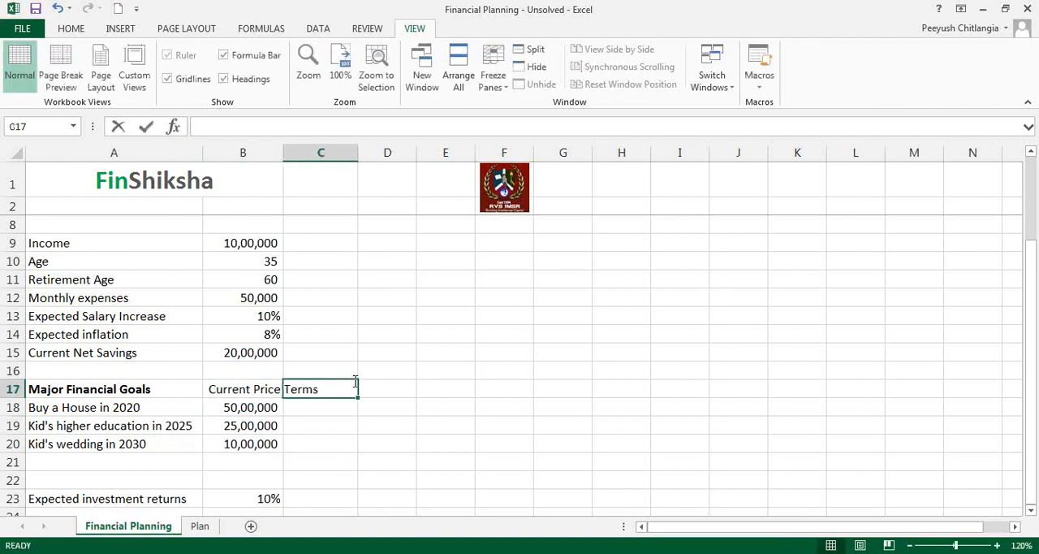
text(Inflated Prices)
key(Return)
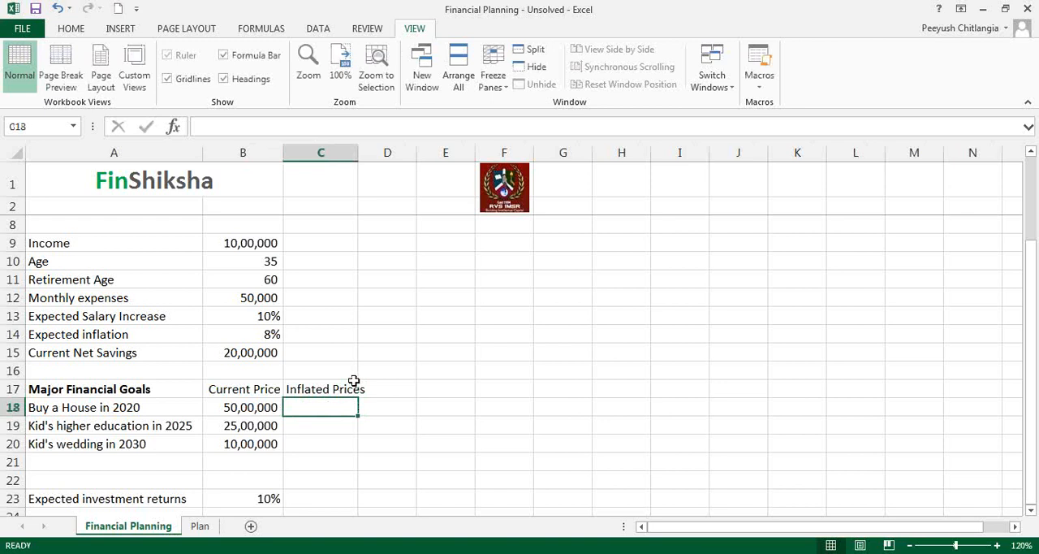
Step: Widen columns B and C to make room for the new goal headers
drag(283, 154, 301, 154)
click(284, 335)
drag(373, 154, 386, 154)
Step: Calculate the inflated house price in C18 with the formula =B18*(1+B14)^5
click(253, 406)
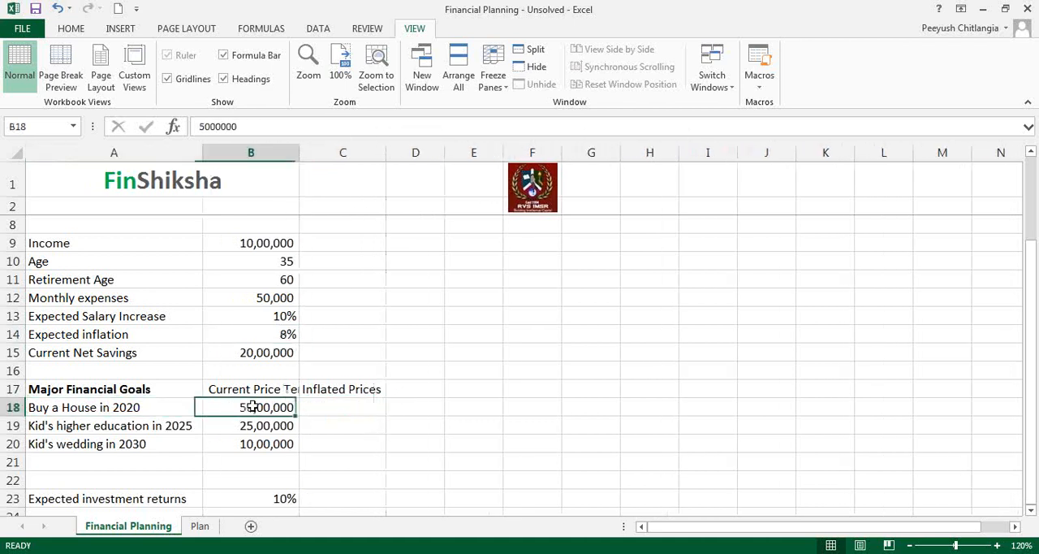
key(Right)
text(=)
key(Left)
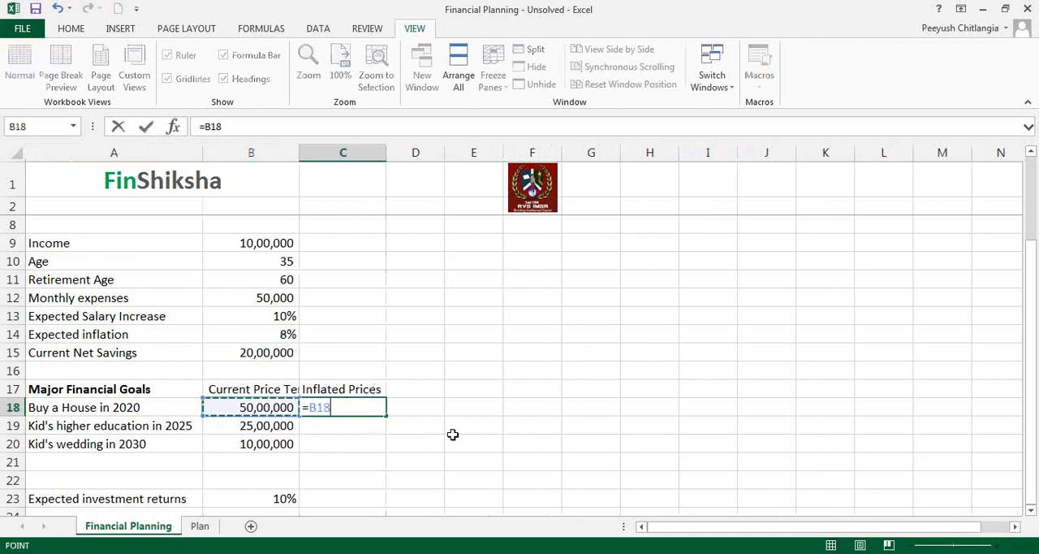
text(*)
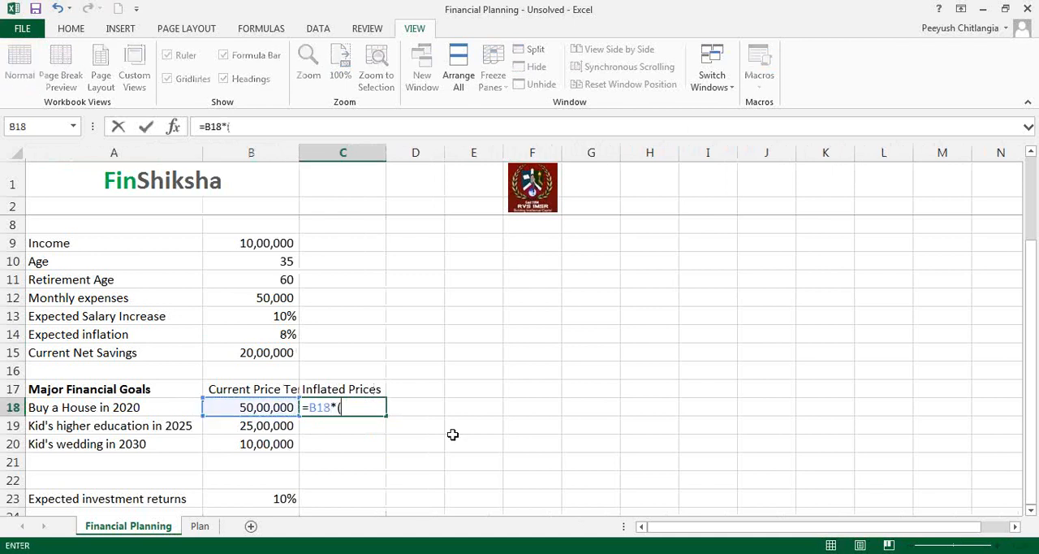
text((1+)
key(Up)
key(Up)
key(Up)
key(Up)
key(Left)
text()^)
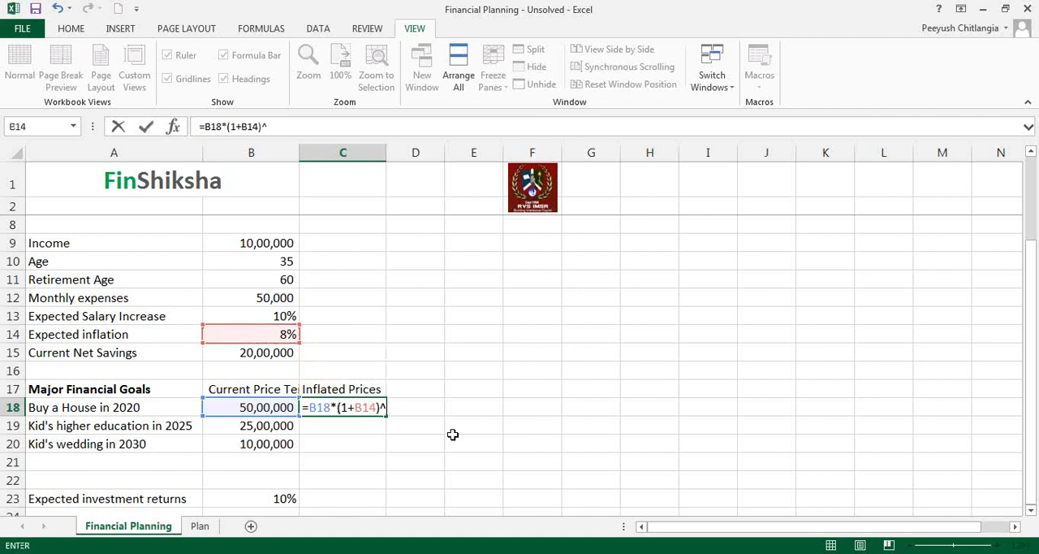
key(Return)
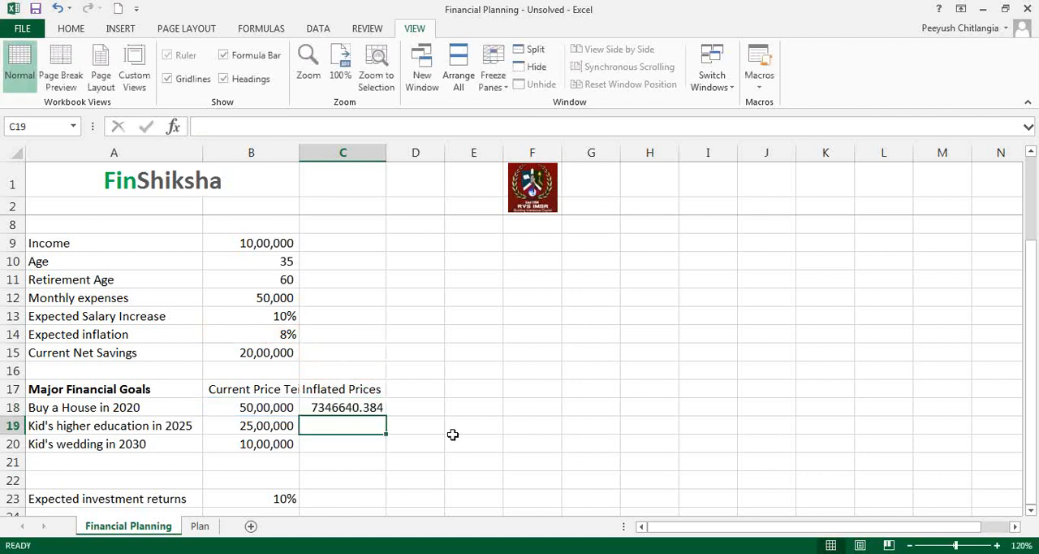
Step: Calculate the inflated cost of the kid's higher education in C19 with =B19*(1+B14)^10
text(=)
key(Left)
text(*)
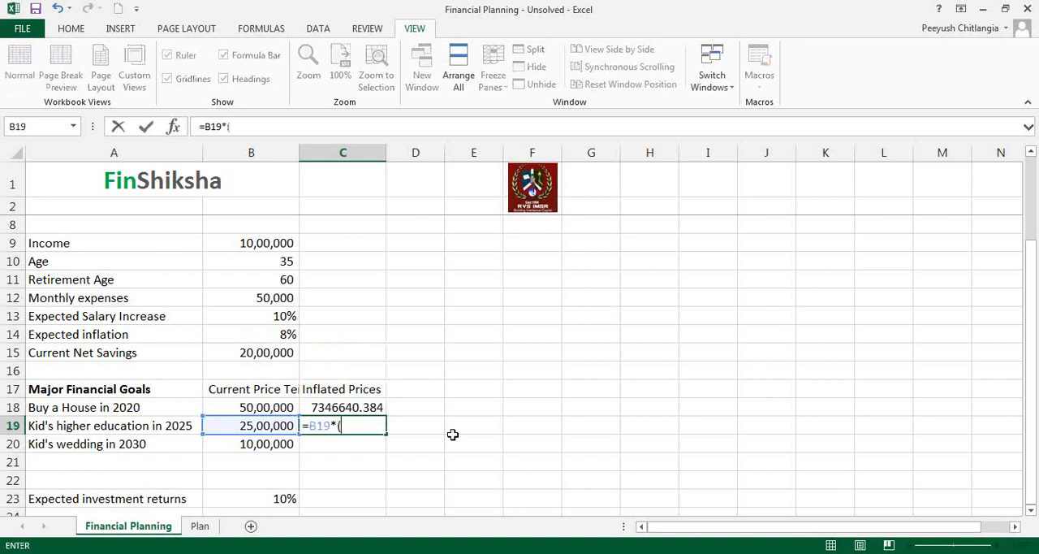
text((1+)
key(Up)
key(Up)
key(Up)
key(Up)
key(Up)
key(Left)
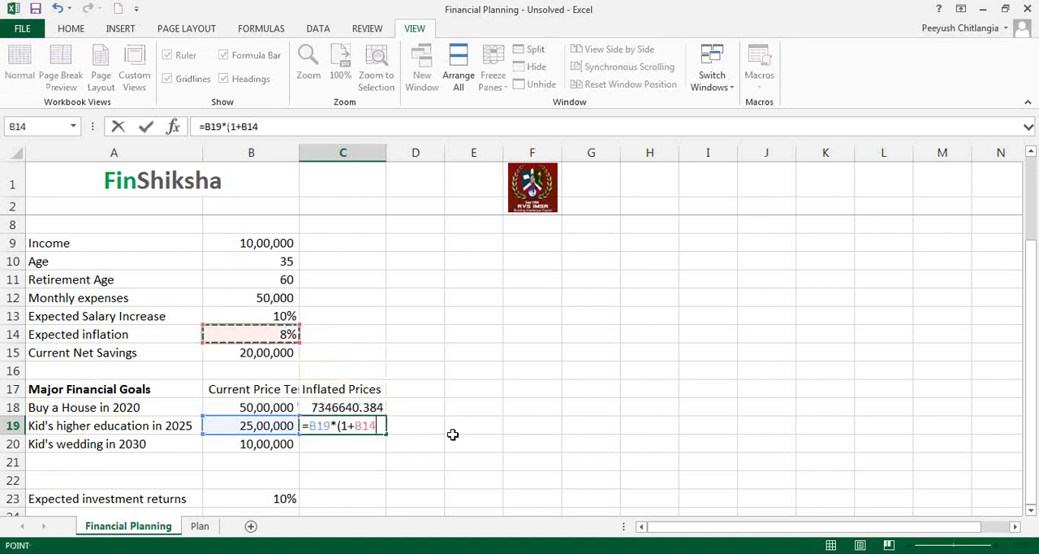
text()^10)
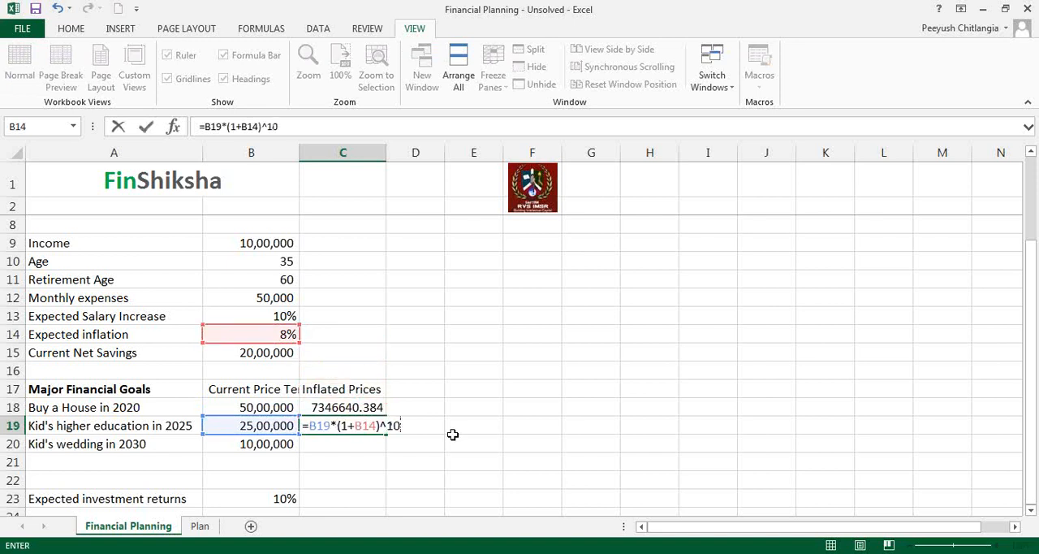
key(Return)
Step: Calculate the inflated cost of the kid's wedding in C20 with =B20*(1+B14)^15
text(=)
key(Left)
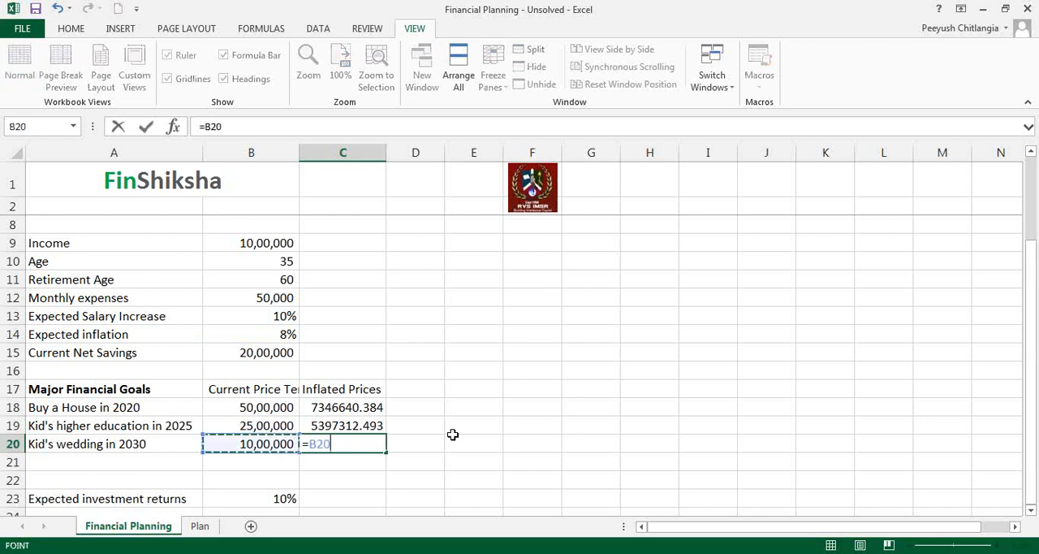
text(*(1+)
key(Up)
key(Up)
key(Up)
key(Up)
key(Up)
key(Up)
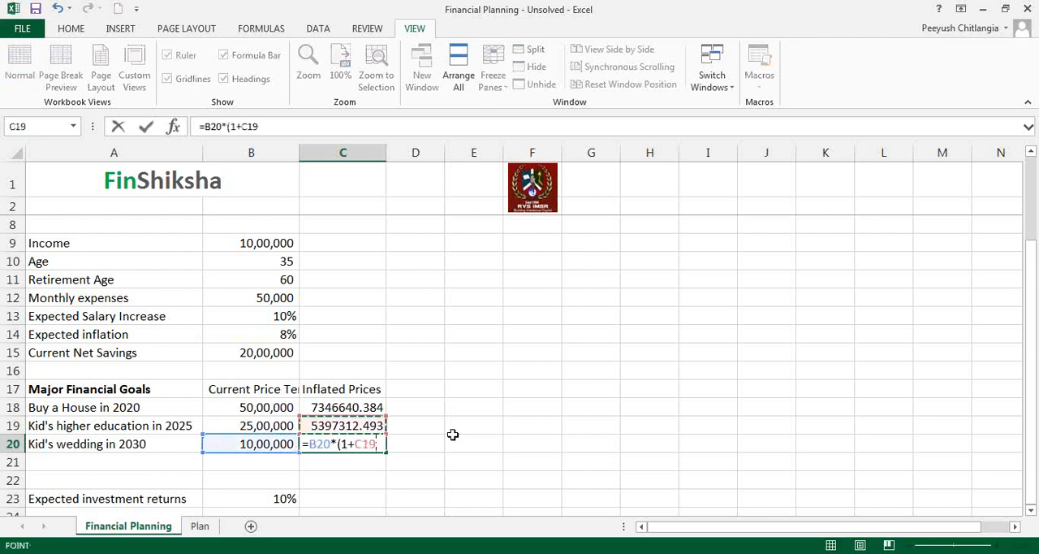
key(Left)
text()^1)
key(Return)
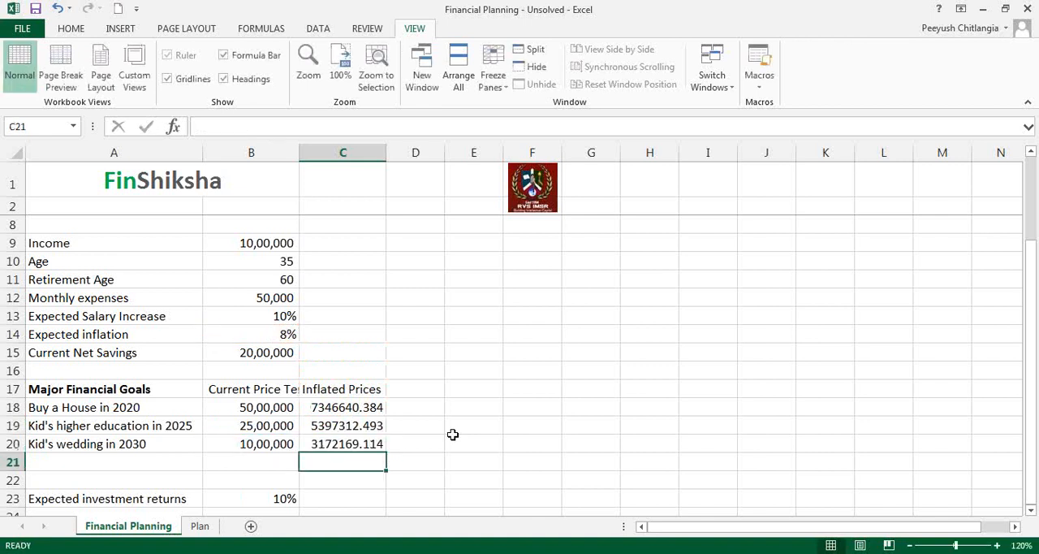
Step: Format the inflated prices in column C with comma separators and no decimals, and widen column B to fit its full header
drag(369, 401, 365, 458)
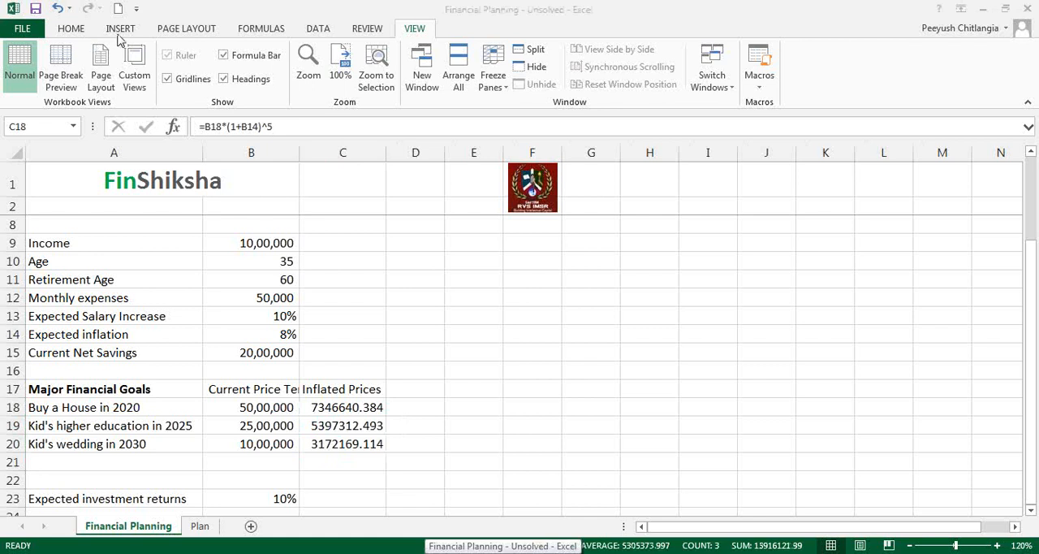
click(80, 30)
click(532, 79)
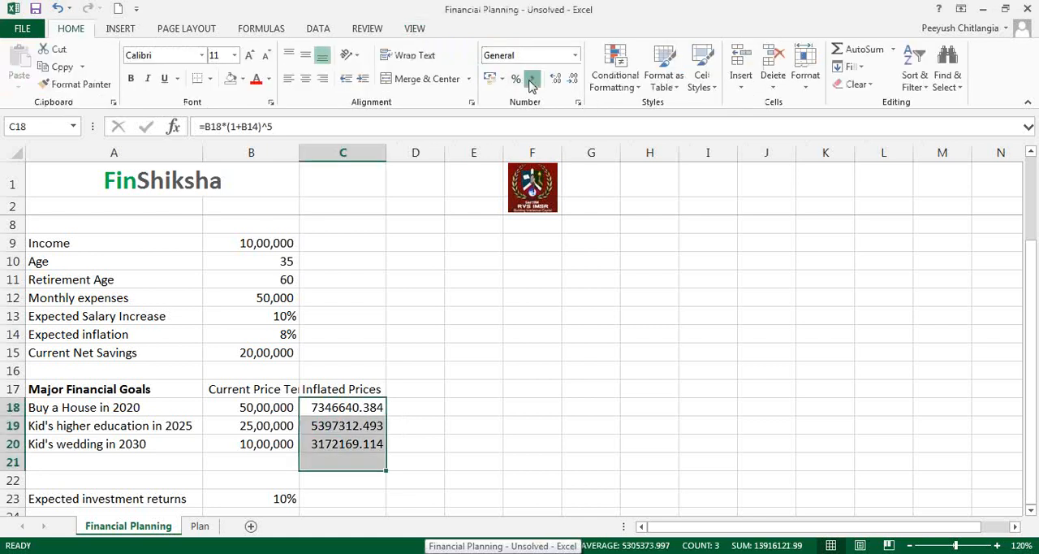
click(572, 79)
click(573, 79)
click(433, 467)
click(373, 394)
drag(299, 154, 323, 156)
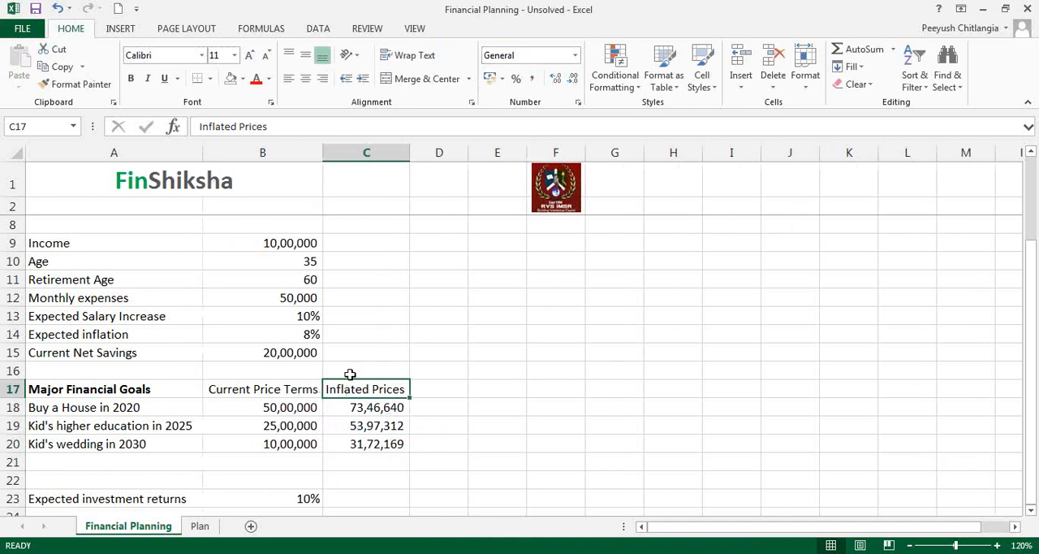
drag(365, 407, 367, 443)
click(430, 425)
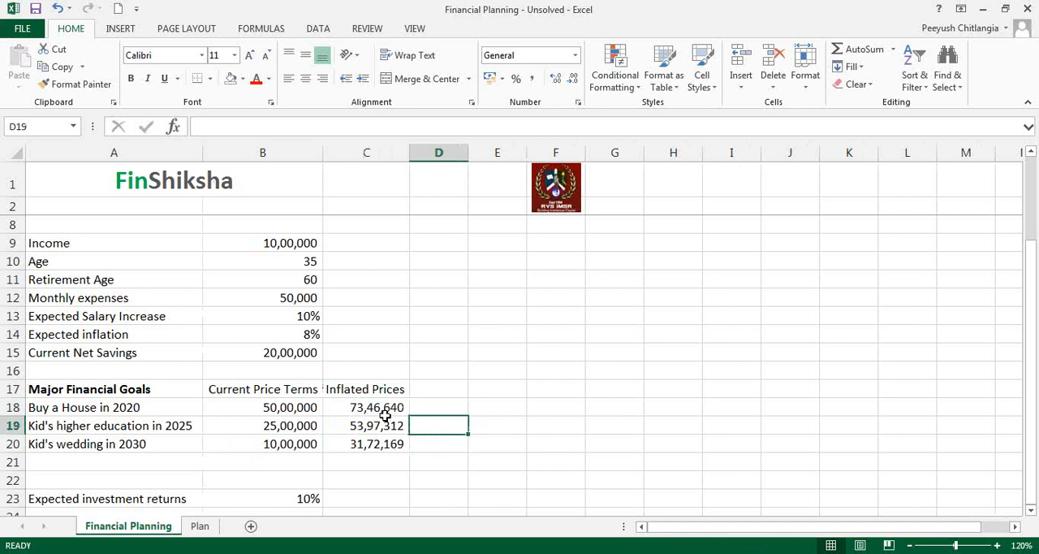
click(820, 203)
click(826, 227)
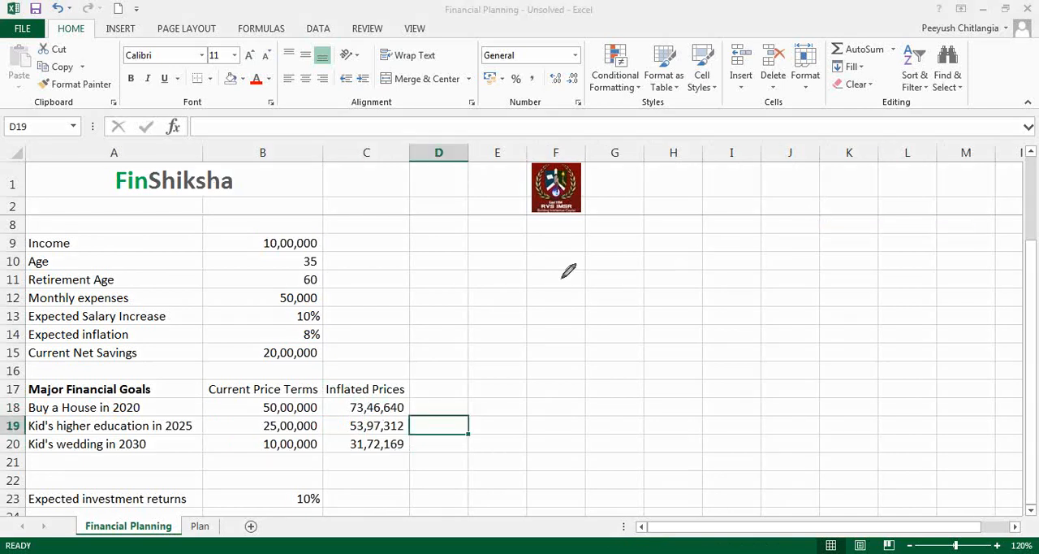
click(451, 309)
drag(338, 243, 412, 237)
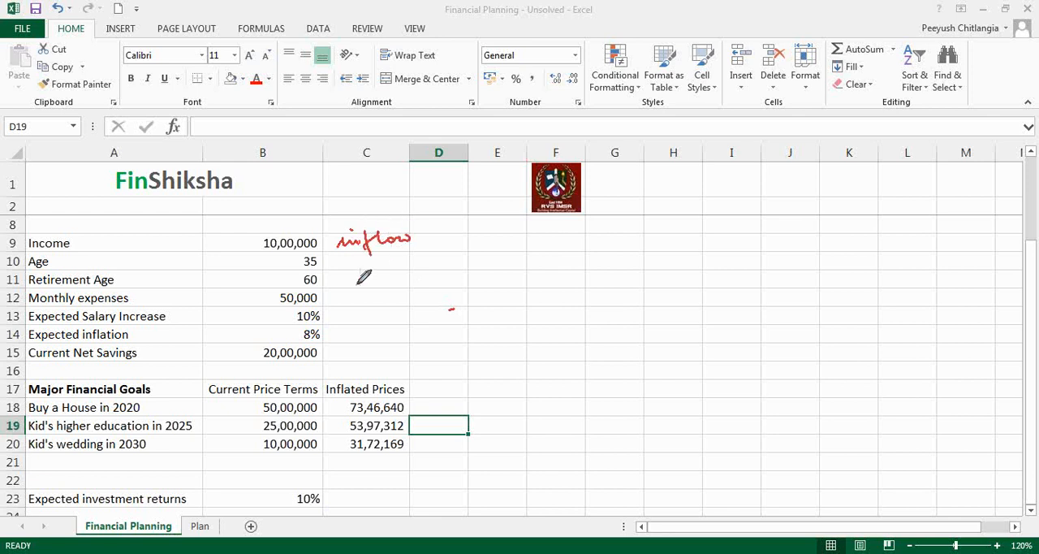
mouse_move(349, 294)
mouse_down()
mouse_move(429, 286)
mouse_move(395, 265)
mouse_up()
click(380, 269)
drag(382, 315, 390, 313)
mouse_move(383, 321)
mouse_down()
mouse_move(476, 297)
mouse_move(489, 304)
mouse_up()
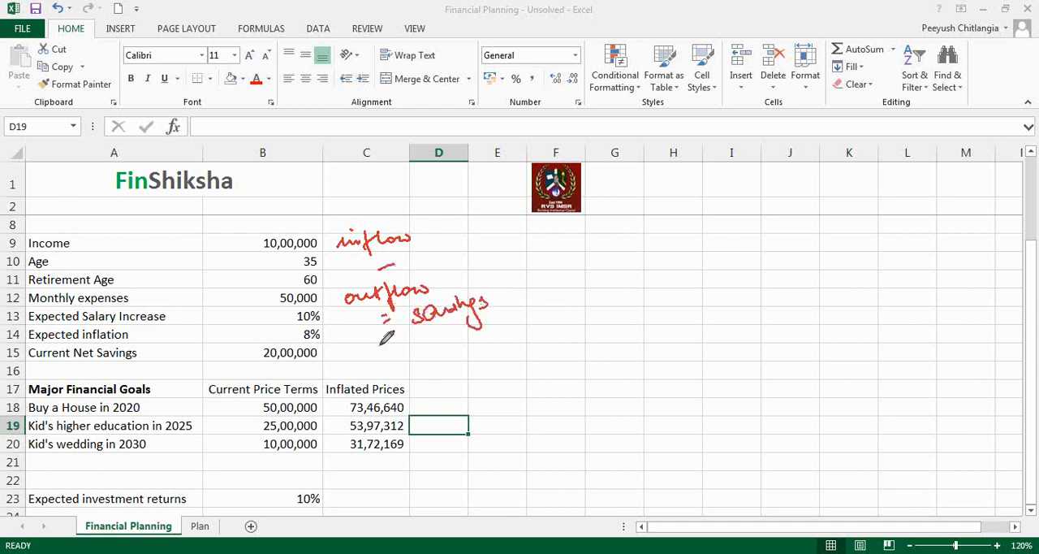
drag(408, 331, 355, 355)
drag(370, 346, 374, 358)
mouse_move(316, 342)
mouse_down()
mouse_move(250, 351)
mouse_move(276, 370)
mouse_move(324, 351)
mouse_move(288, 341)
mouse_up()
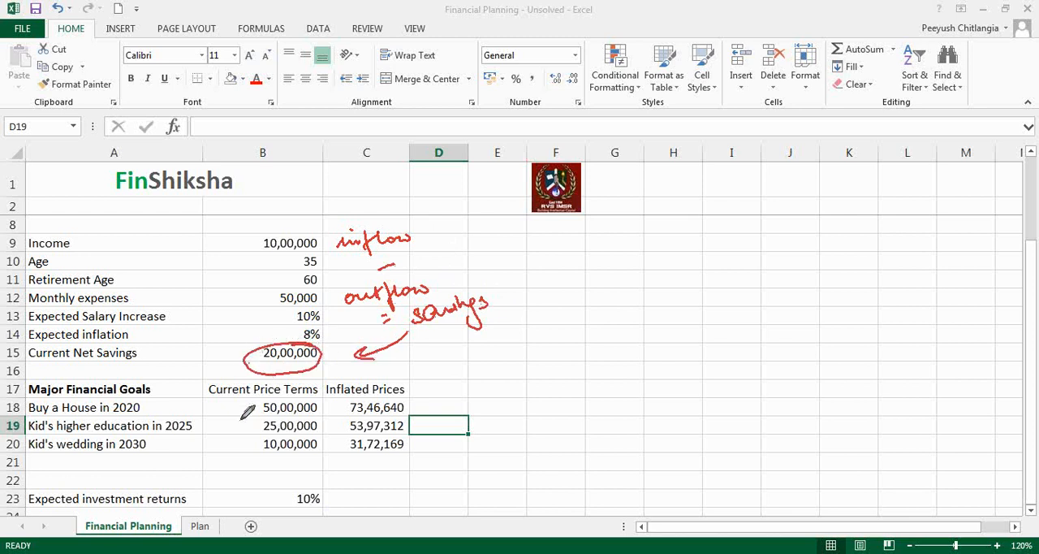
mouse_move(204, 477)
mouse_down()
mouse_move(195, 496)
mouse_move(208, 497)
mouse_up()
drag(313, 487, 302, 487)
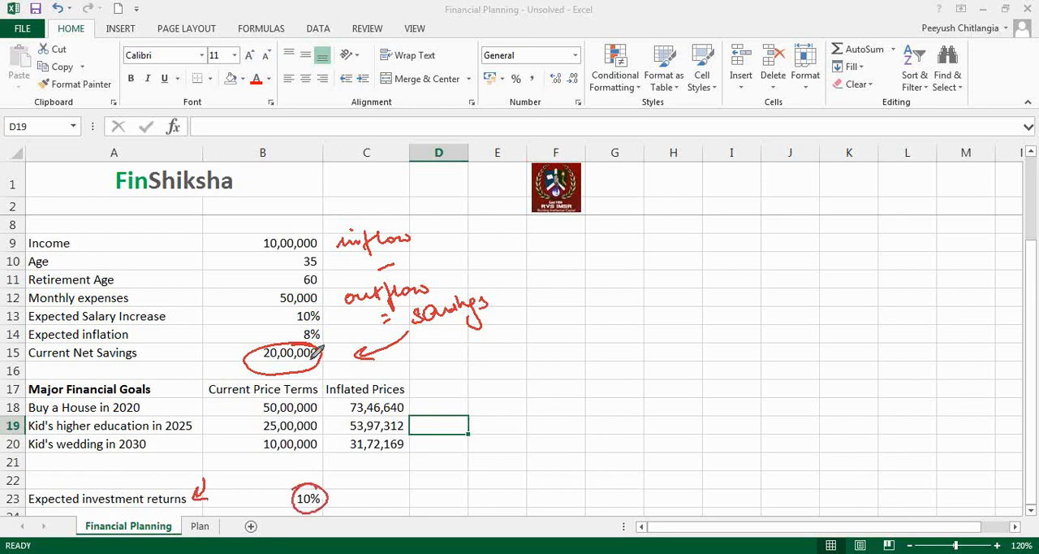
mouse_move(315, 370)
mouse_down()
mouse_move(315, 473)
mouse_move(323, 464)
mouse_up()
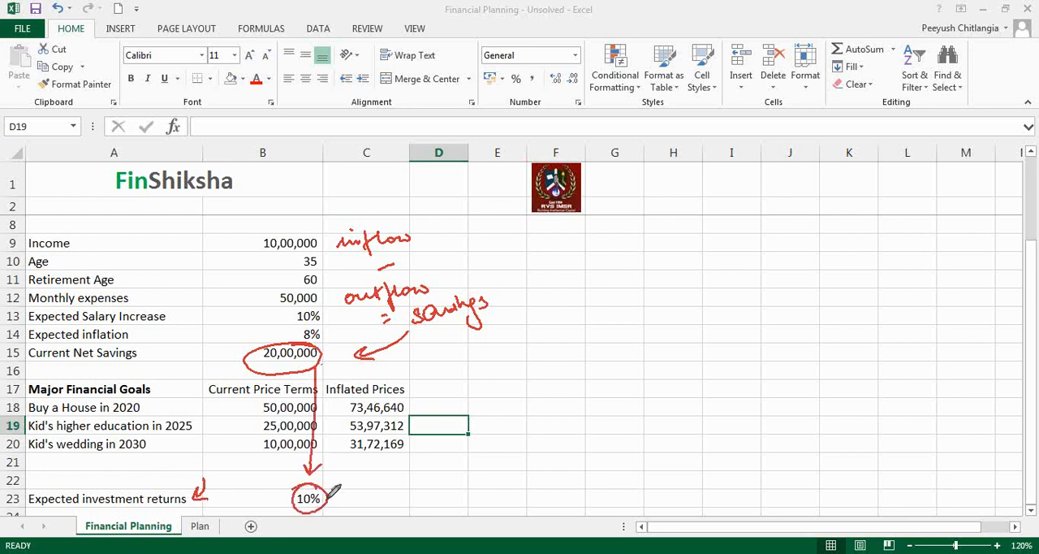
mouse_move(500, 281)
mouse_down()
mouse_move(475, 272)
mouse_move(403, 322)
mouse_move(497, 286)
mouse_up()
mouse_move(462, 351)
mouse_down()
mouse_move(462, 386)
mouse_move(352, 490)
mouse_move(373, 498)
mouse_up()
mouse_move(315, 226)
mouse_down()
mouse_move(255, 213)
mouse_move(318, 256)
mouse_up()
mouse_move(313, 216)
mouse_down()
mouse_move(336, 200)
mouse_move(348, 204)
mouse_move(341, 215)
mouse_up()
mouse_move(312, 285)
mouse_down()
mouse_move(278, 283)
mouse_move(327, 302)
mouse_move(294, 279)
mouse_move(233, 286)
mouse_move(256, 302)
mouse_up()
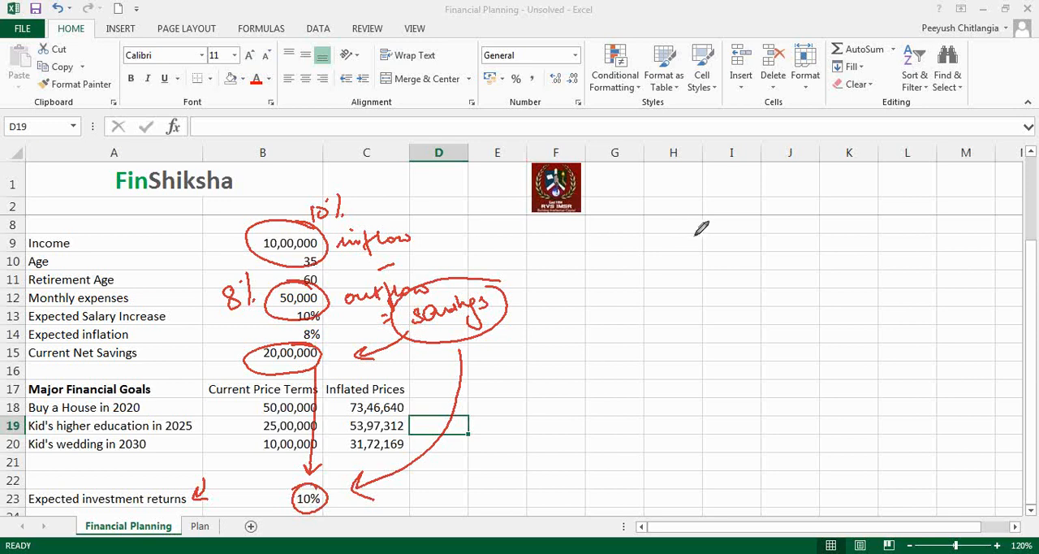
click(834, 286)
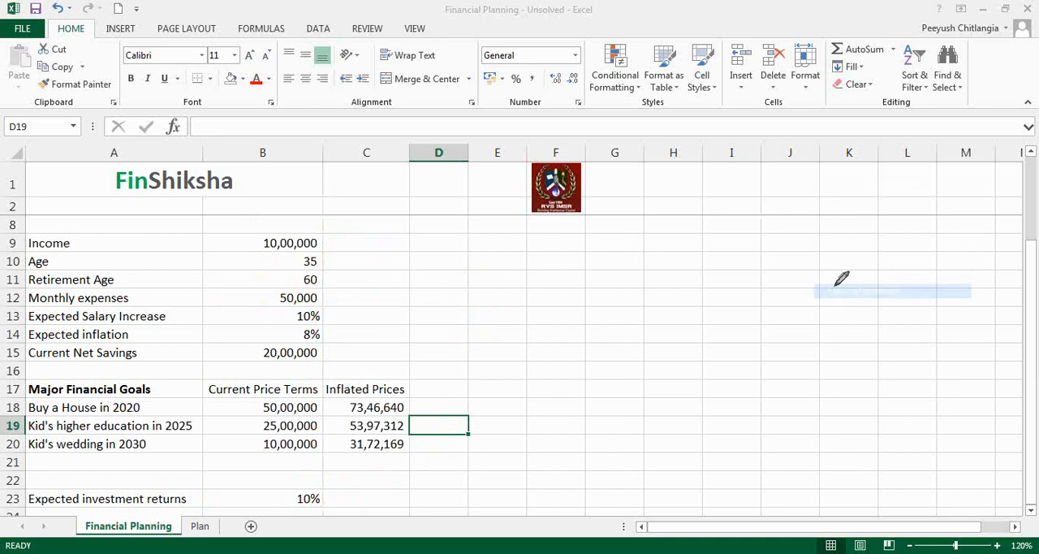
click(374, 336)
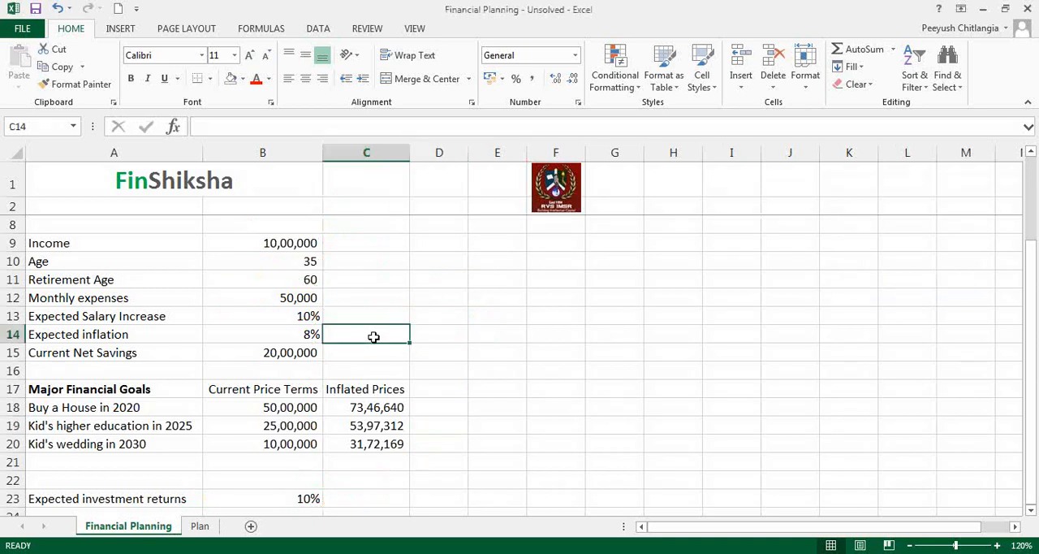
scroll(374, 336, up, 1)
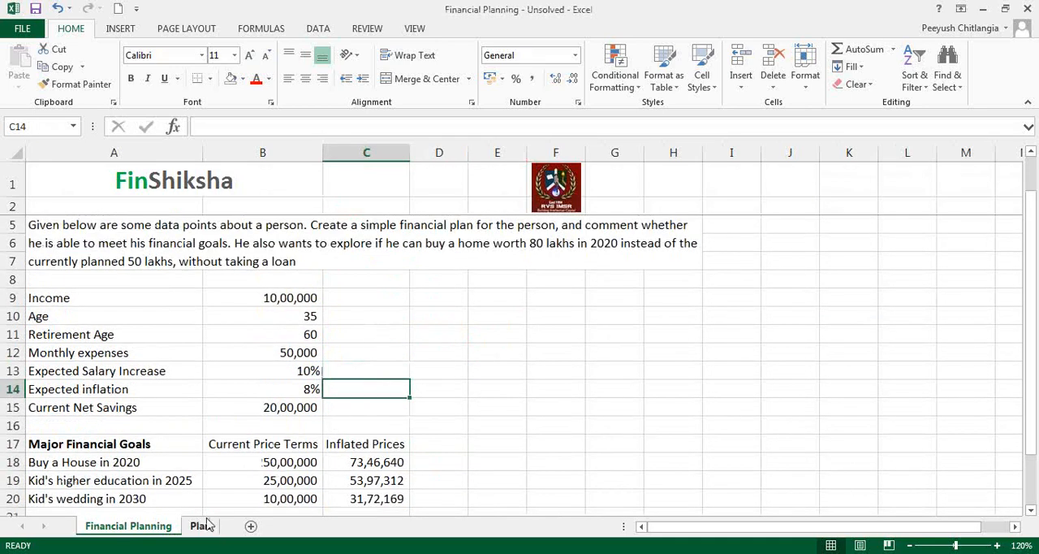
Step: On the Plan sheet, enter the column headings Age in A5 and Year in B5
click(203, 527)
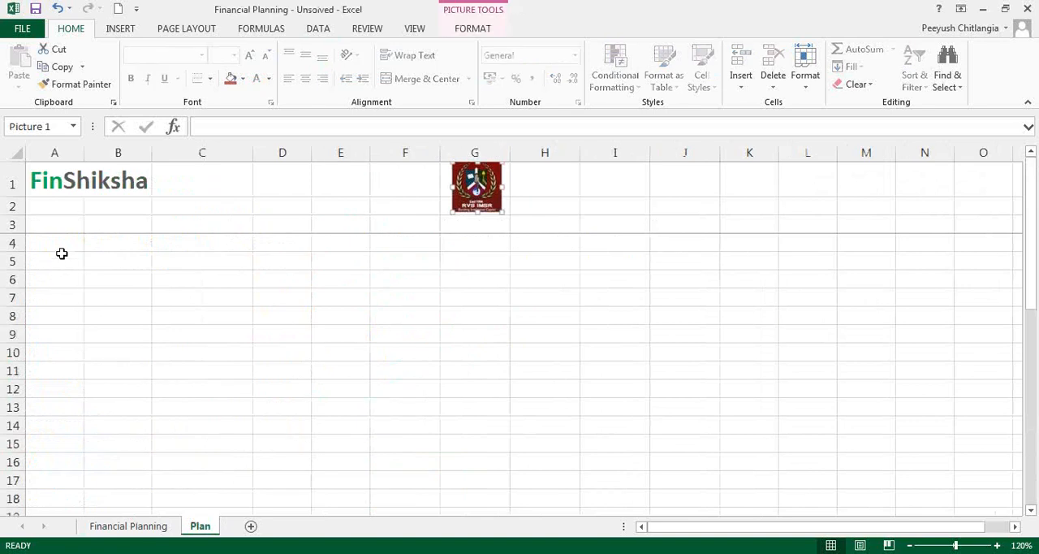
click(59, 261)
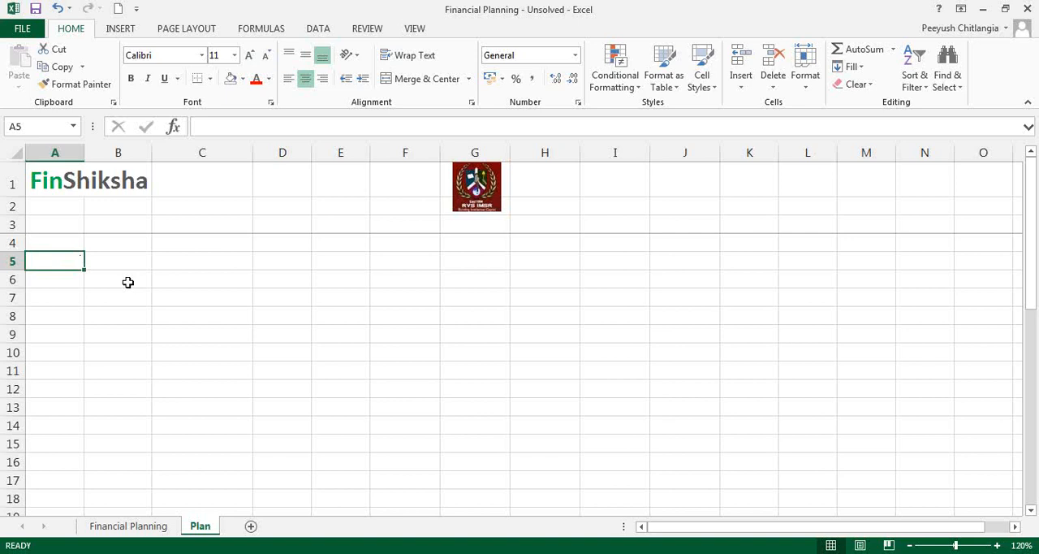
text(Age)
key(Return)
key(Up)
key(Right)
text(Year)
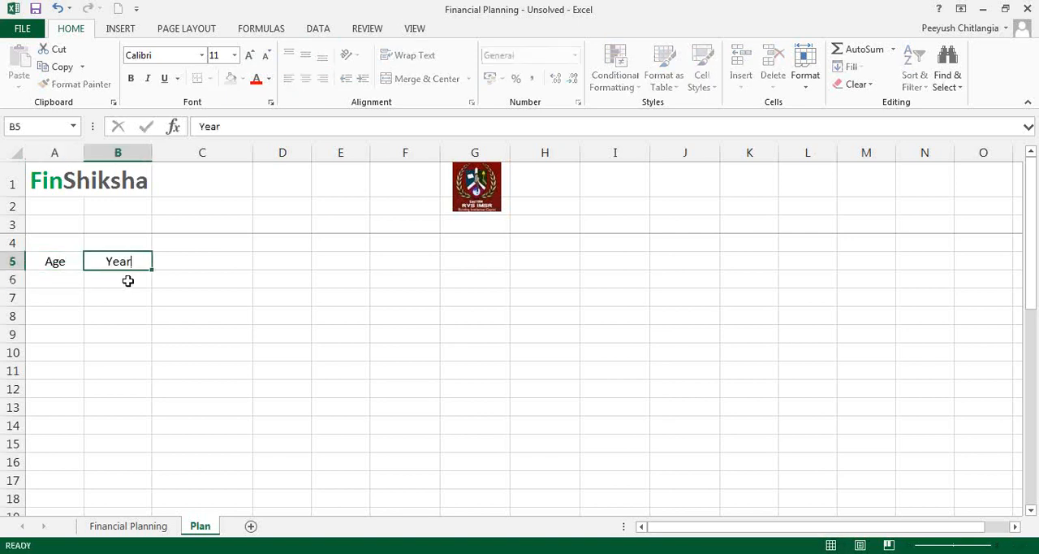
key(Tab)
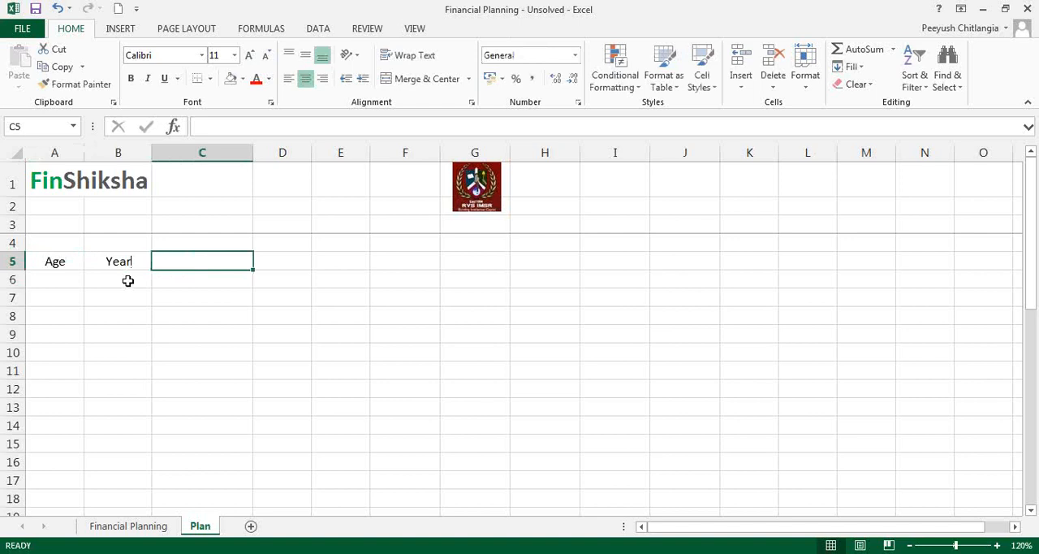
Step: Enter the heading Net Investment Value in C5 and widen column C to fit it
text(N)
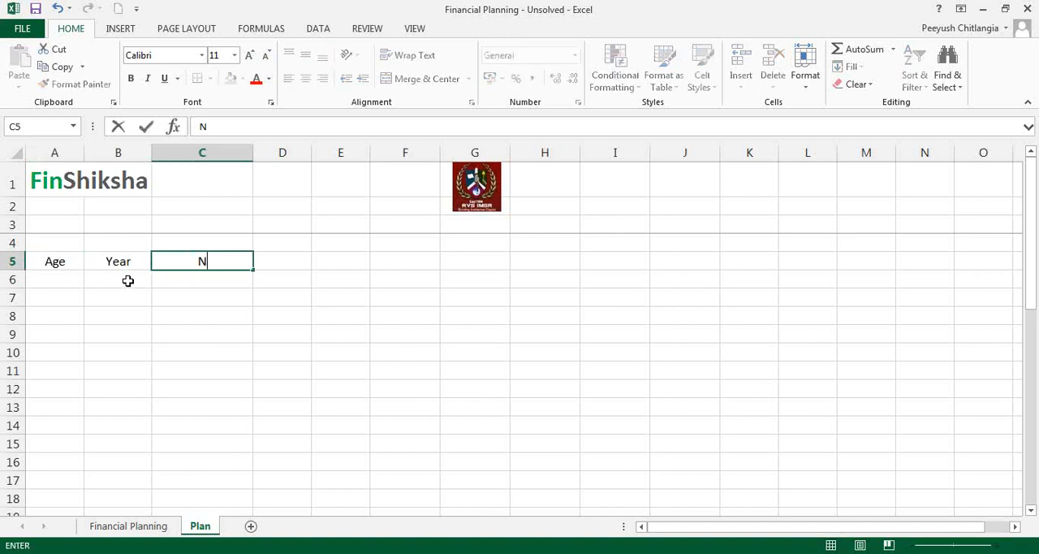
text(et Invest)
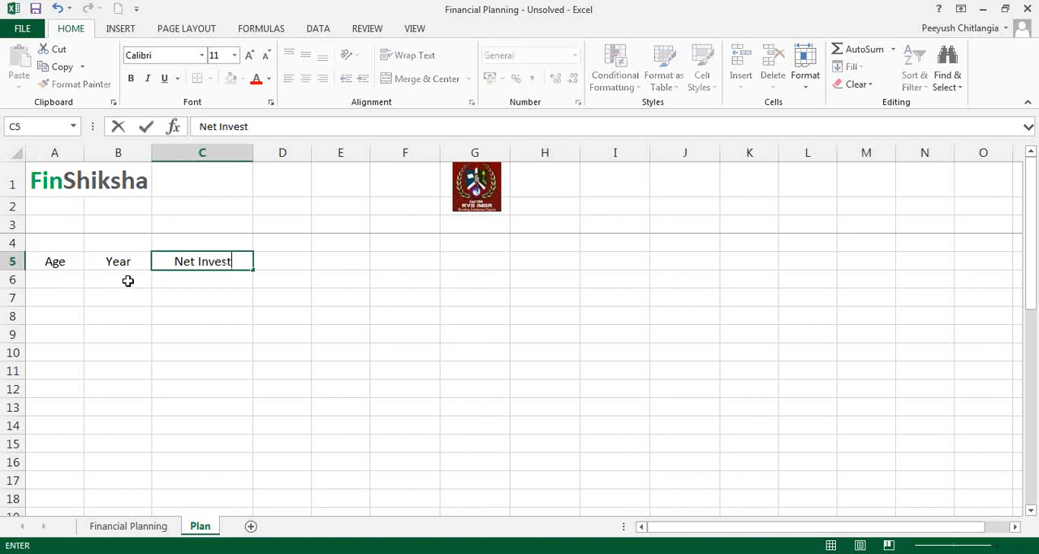
text(ment Value)
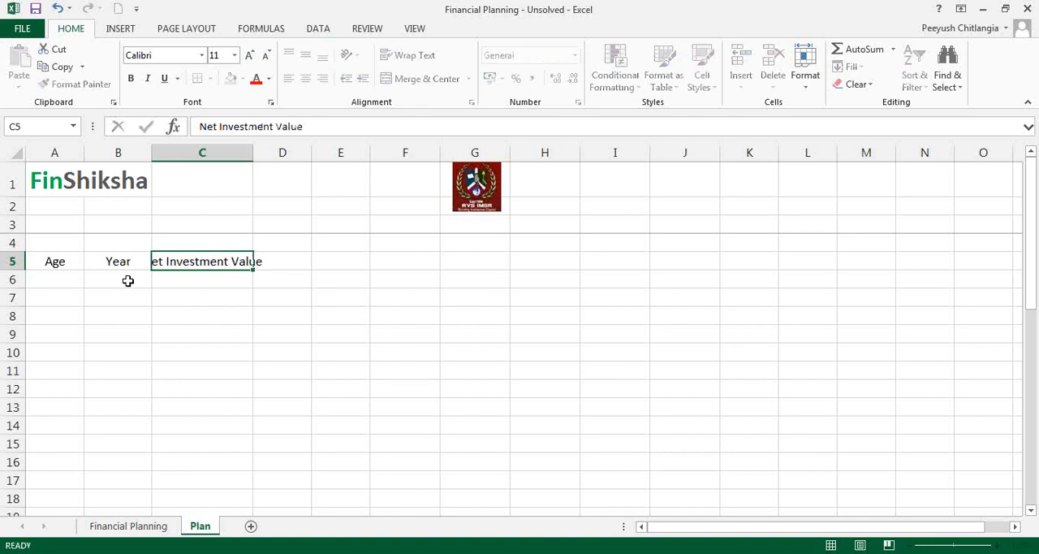
key(Tab)
double_click(253, 153)
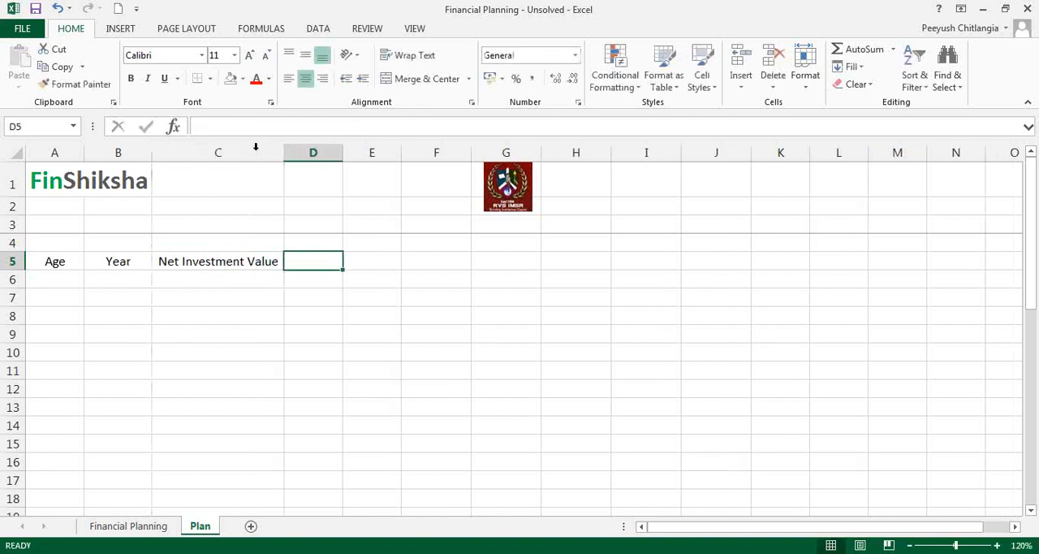
Step: Enter 20 in C6 as the first net investment value
click(257, 286)
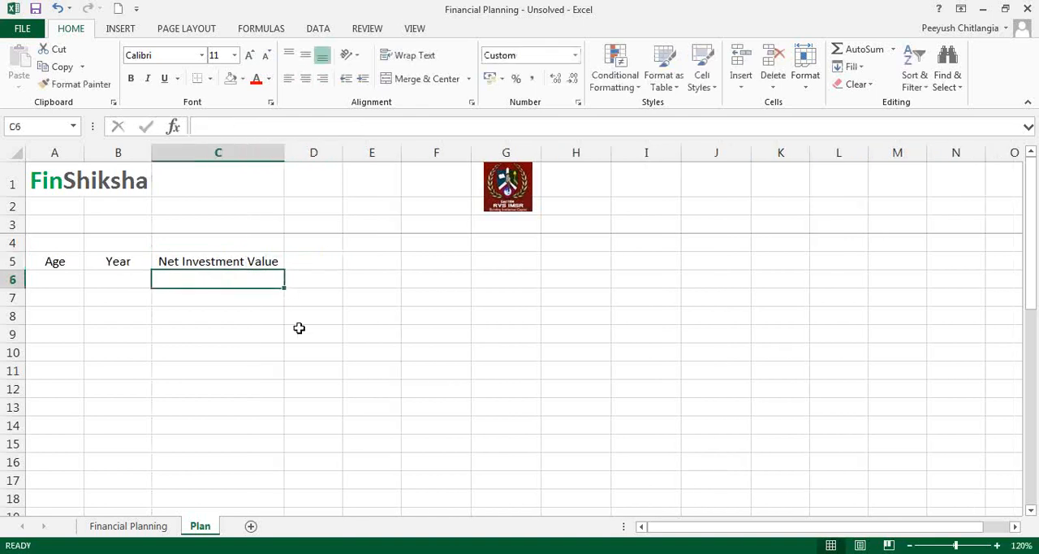
text(20)
key(Tab)
Step: Add the column headings Income in D5 and Expenses in E5
key(Left)
key(Up)
key(Up)
key(Down)
key(Down)
key(Right)
key(Up)
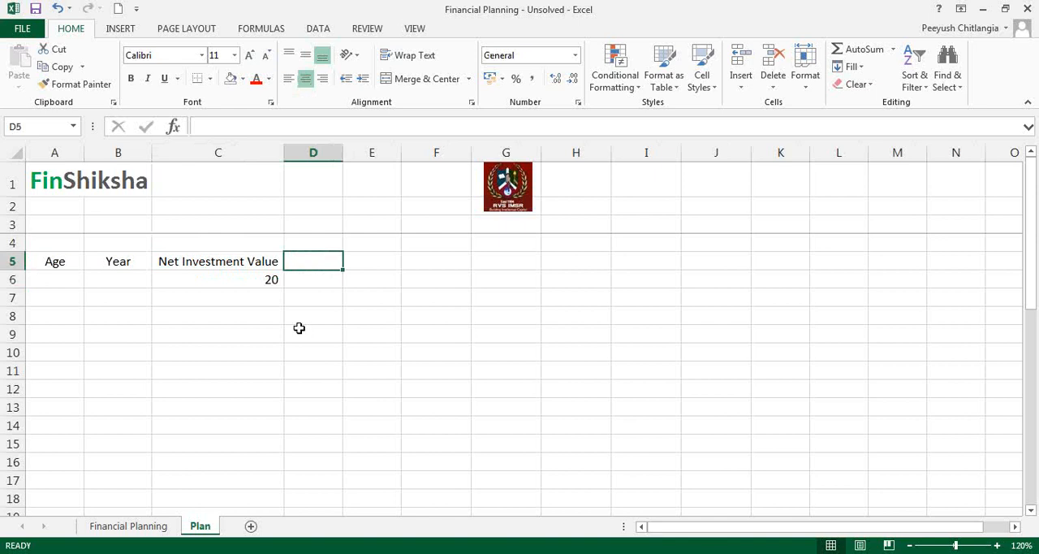
text(Income)
key(Tab)
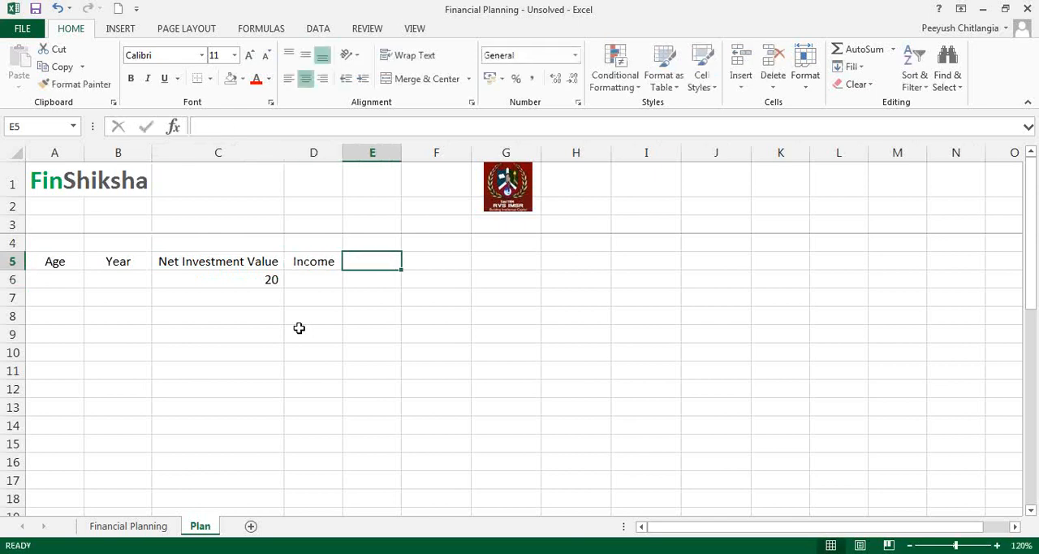
text(Expenses)
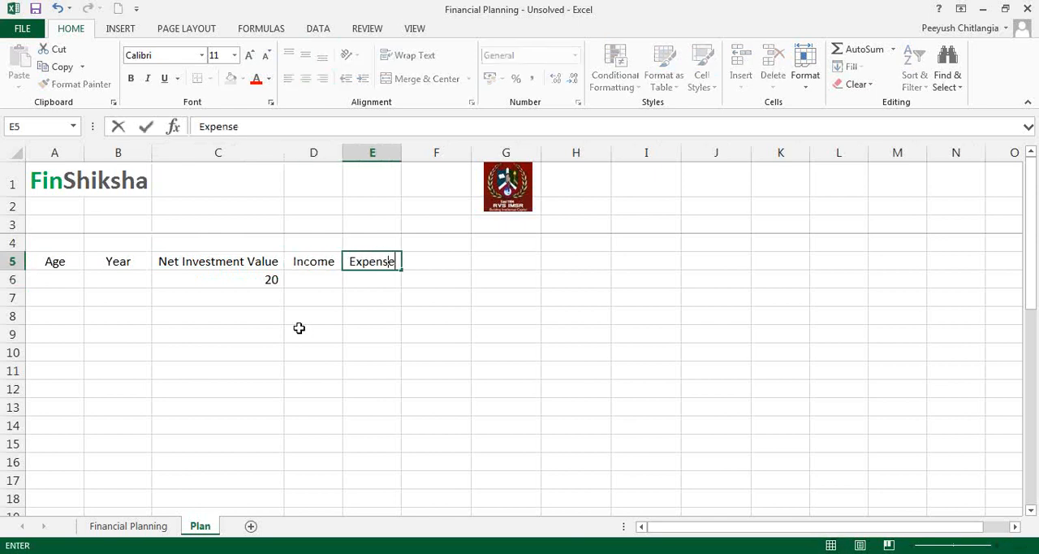
key(Tab)
Step: Enter the growth rates above the headings: 10% for Income in D4 and 8% for Expenses in E4
key(Up)
key(Left)
key(Left)
text(10%)
key(Tab)
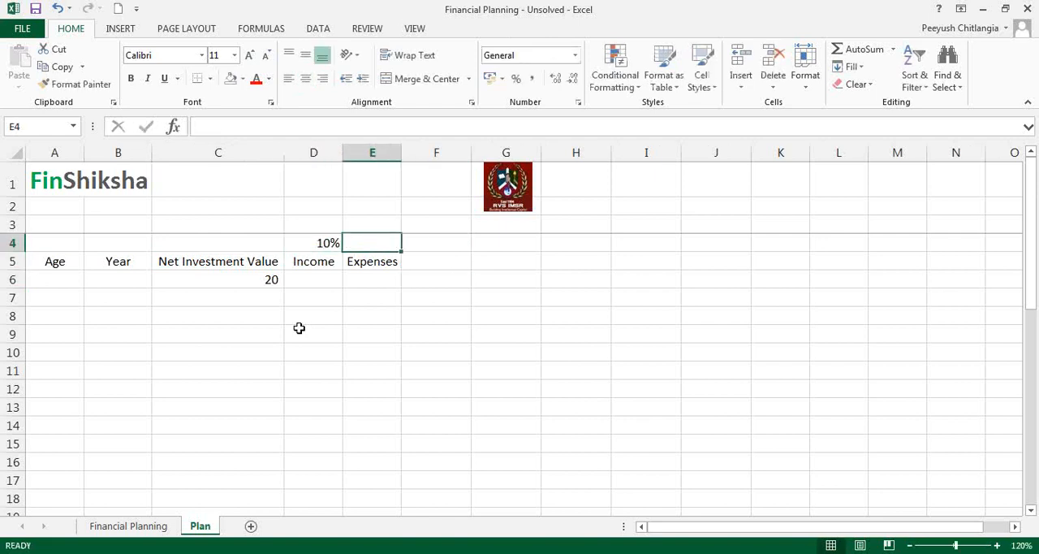
text(8%)
key(Tab)
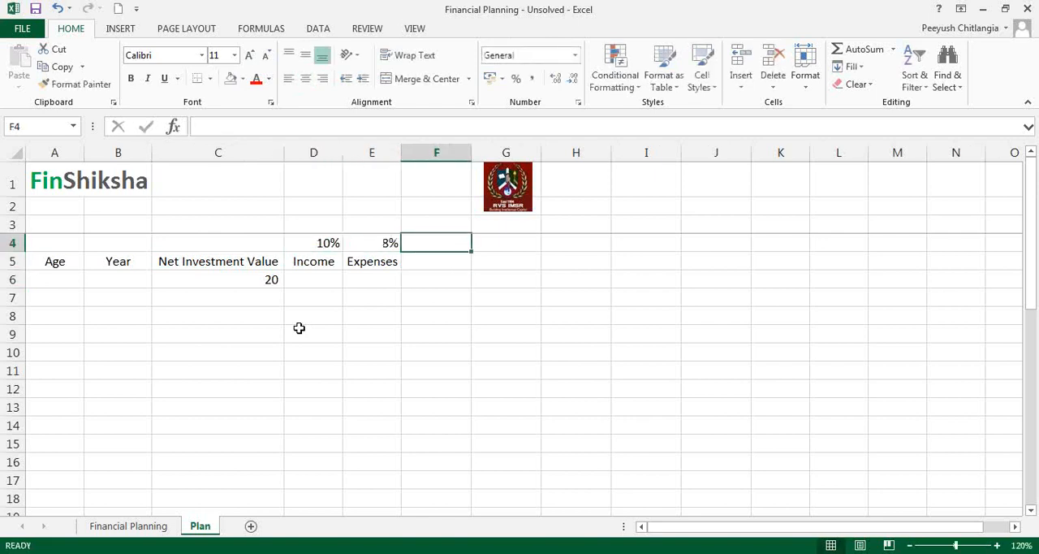
Step: Enter the column heading Savings in F5
key(Down)
key(Down)
key(Up)
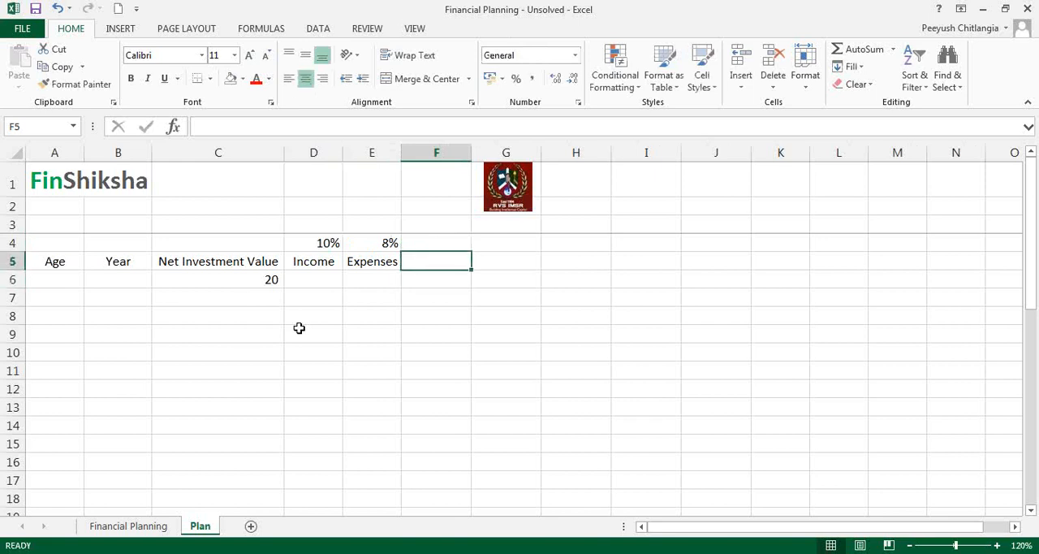
text(Savings)
key(Tab)
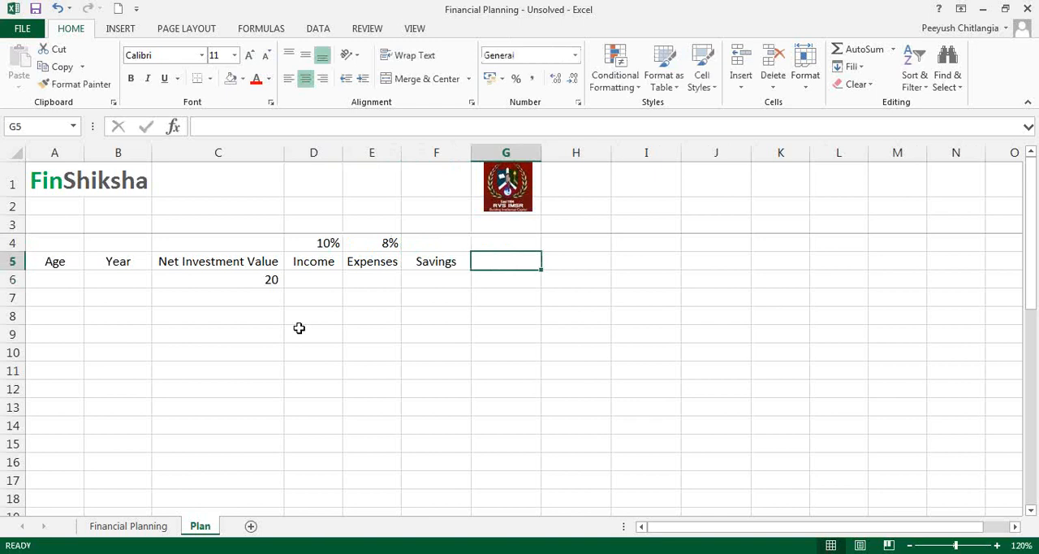
Step: Enter the column heading Net Investments at year end in G5
text(Net)
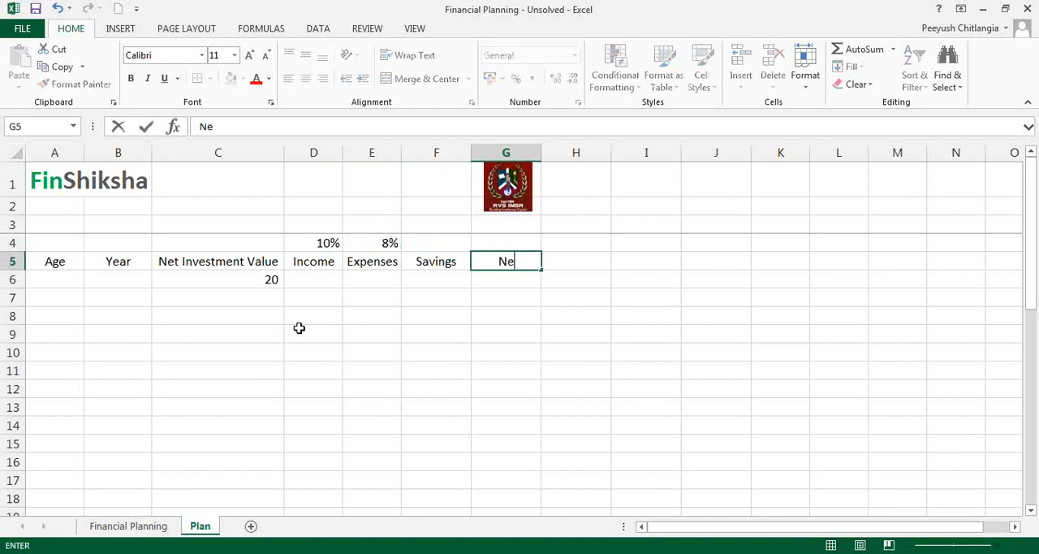
key(BackSpace)
key(BackSpace)
key(BackSpace)
text(Net Investment)
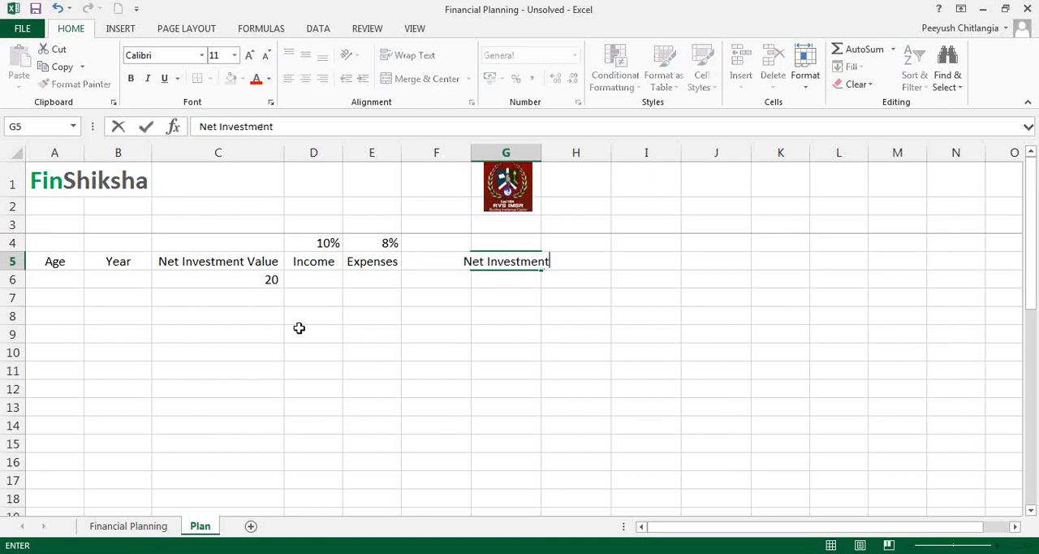
text(s at year end)
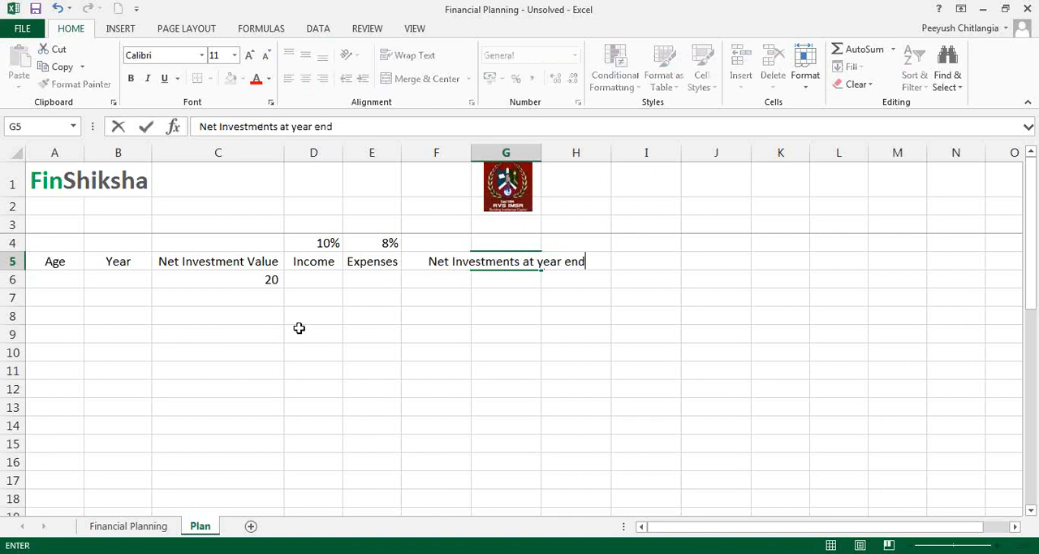
key(Return)
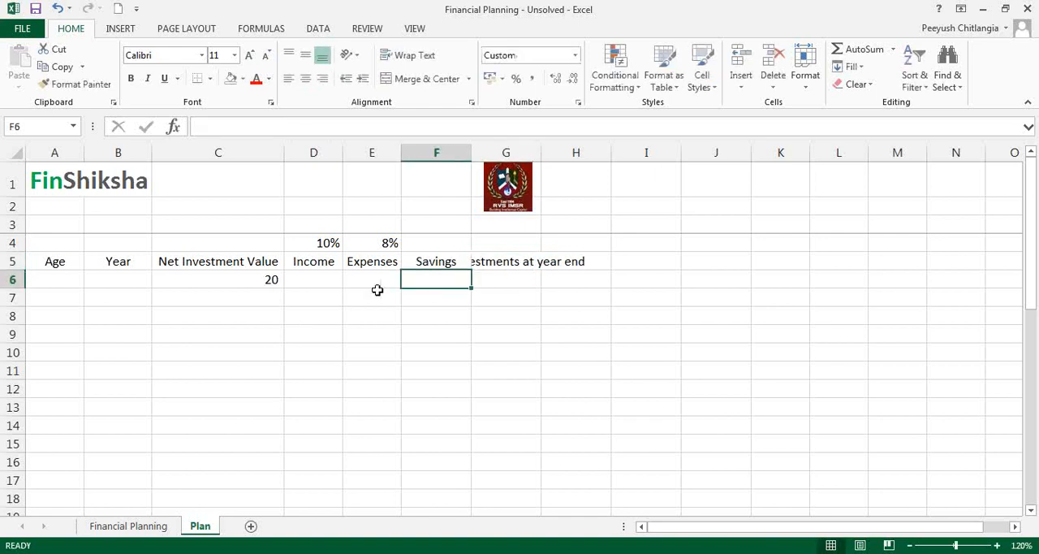
Step: Fit column F to its Savings heading, and try column G at full heading width before narrowing it again
double_click(471, 152)
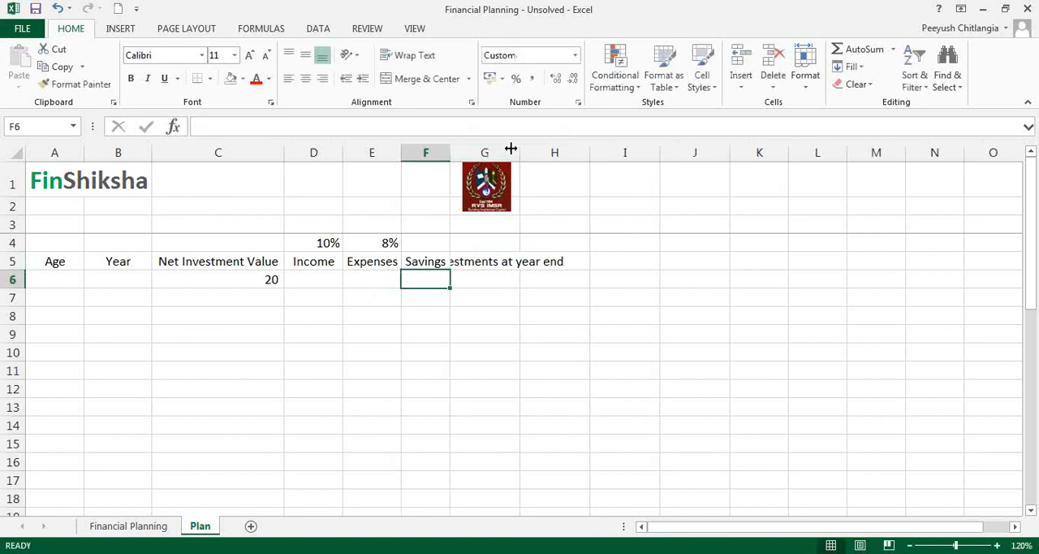
double_click(520, 149)
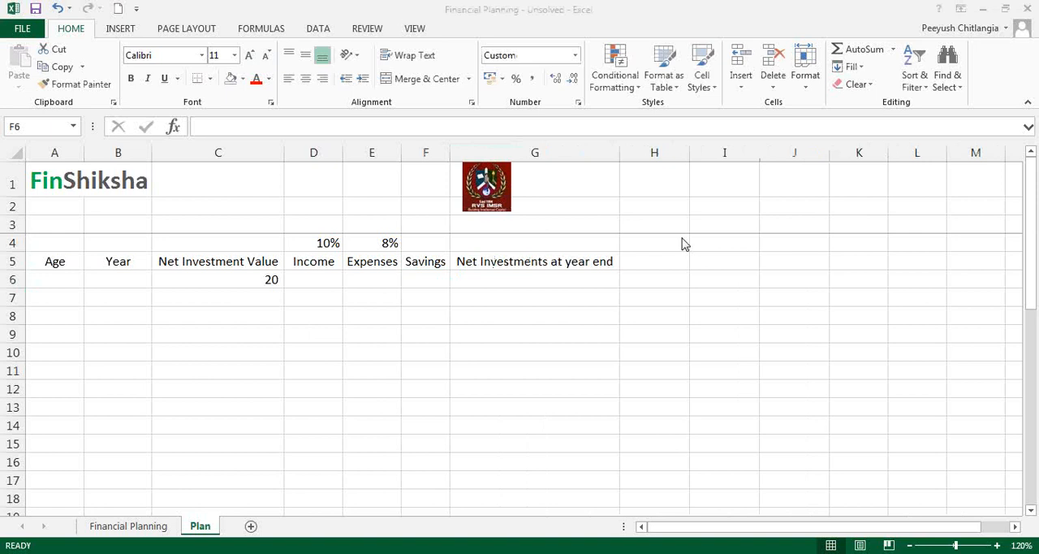
drag(620, 153, 519, 160)
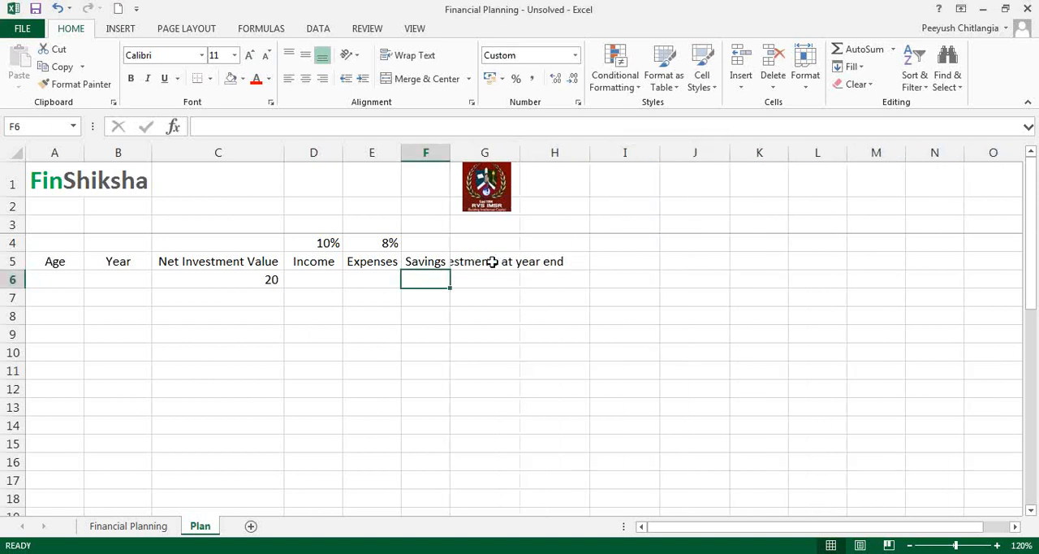
Step: Enter the column heading Financial Goals in H5
click(494, 266)
click(582, 265)
text(Fin)
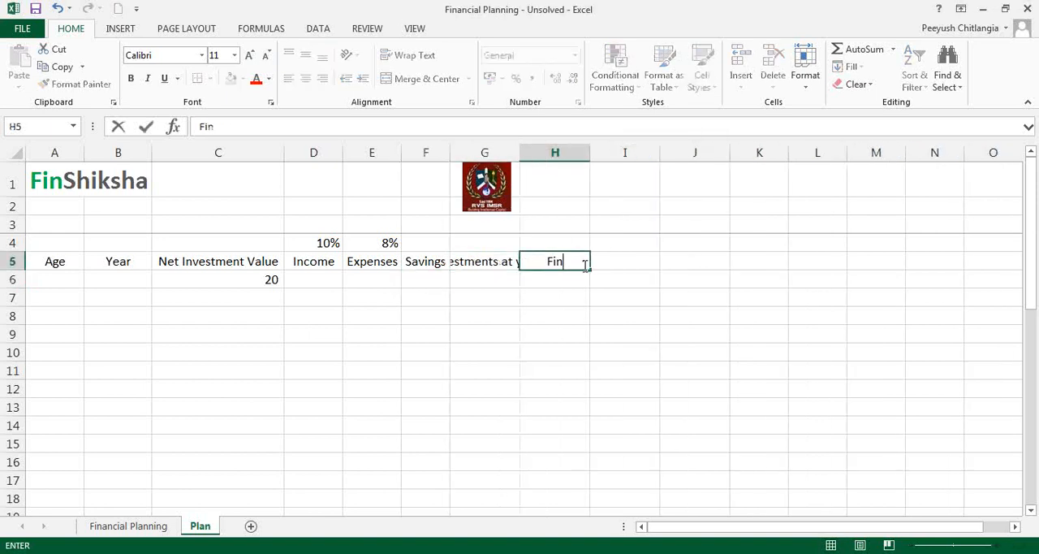
text(ancial Goals)
key(Return)
Step: Widen columns G and H until the headings Net Investments at year end and Financial Goals fit fully
key(Up)
key(Left)
key(Left)
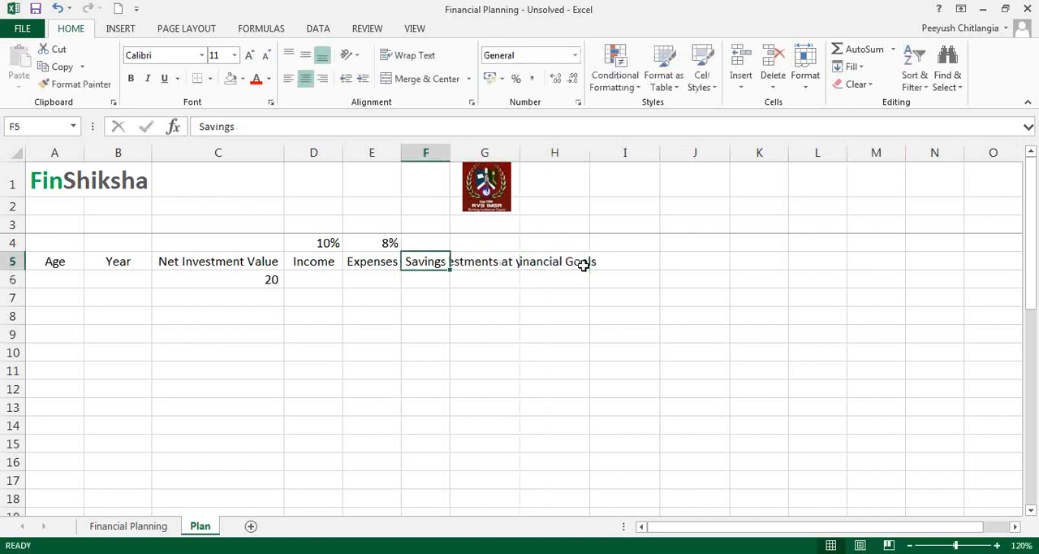
click(488, 266)
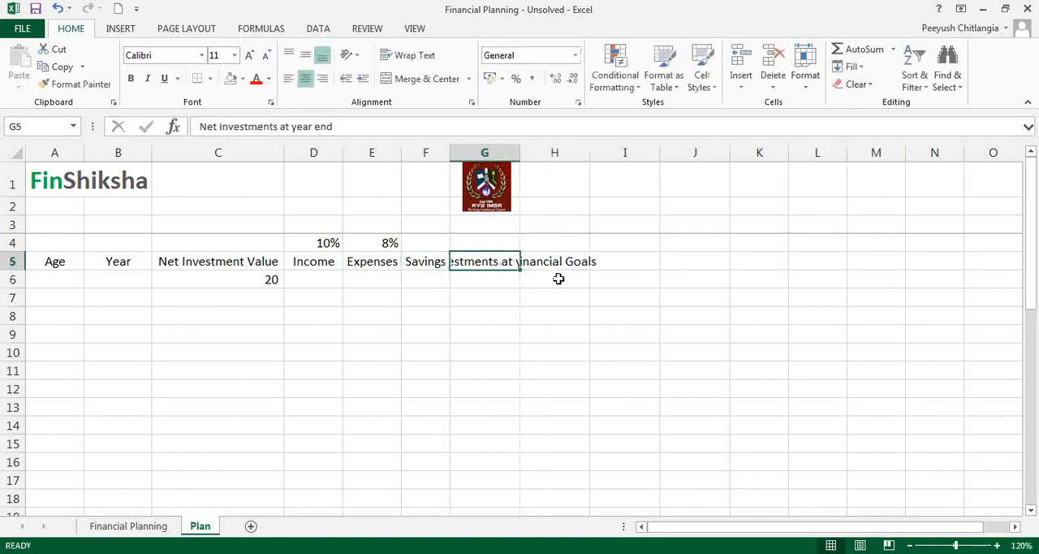
drag(527, 162, 595, 163)
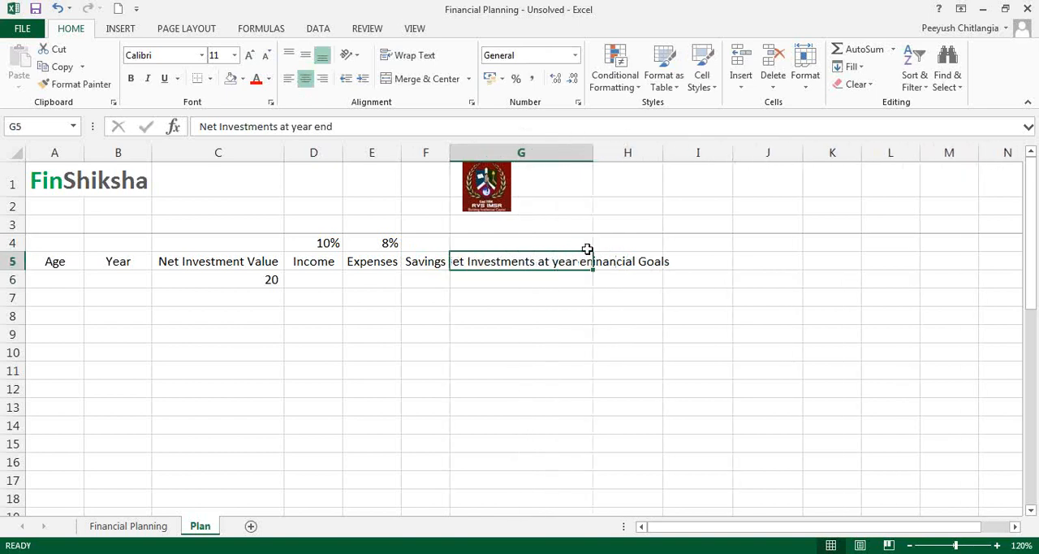
drag(587, 248, 617, 153)
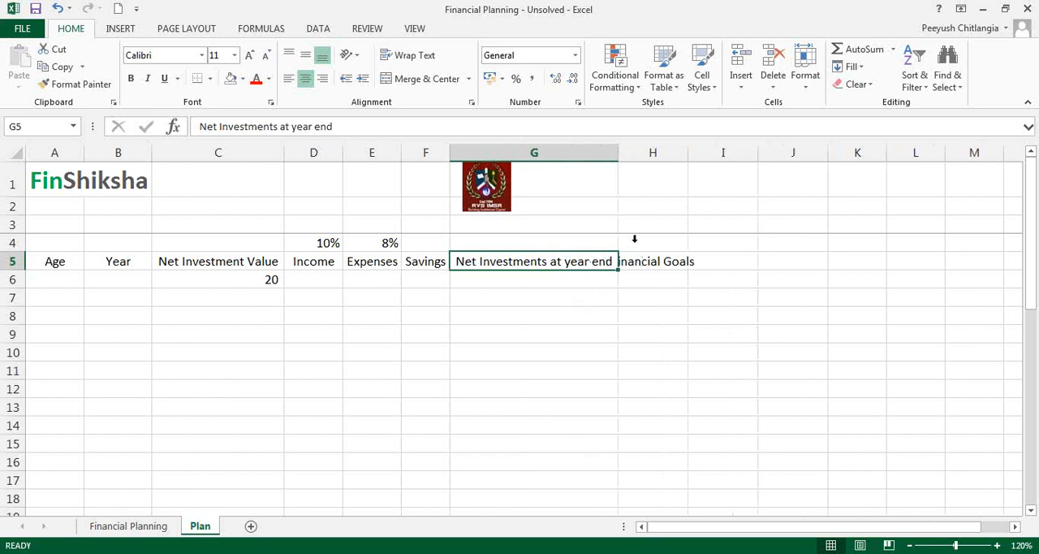
double_click(688, 153)
click(680, 281)
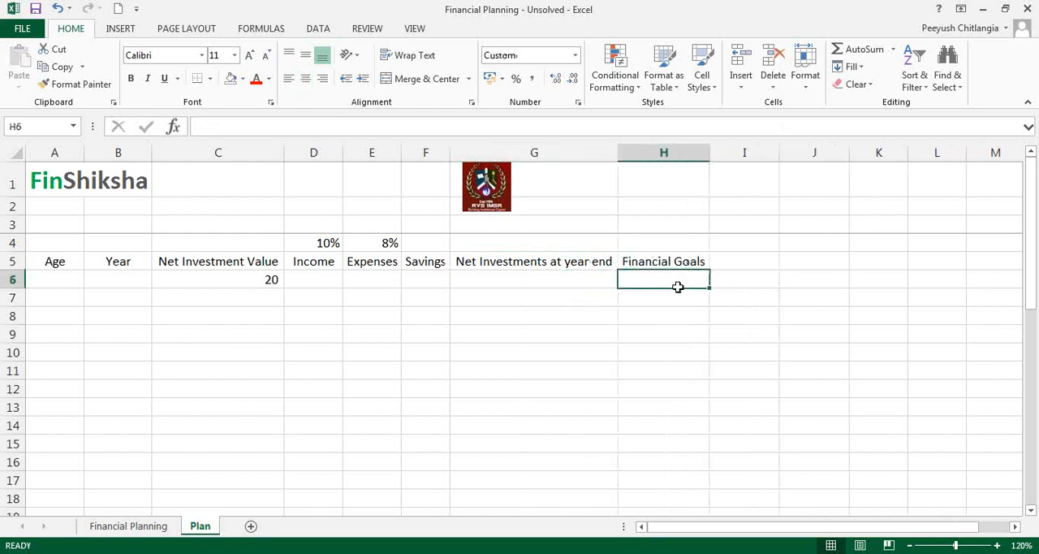
Step: Enter the starting age 35 in A6 and the year 2015 in B6
click(71, 279)
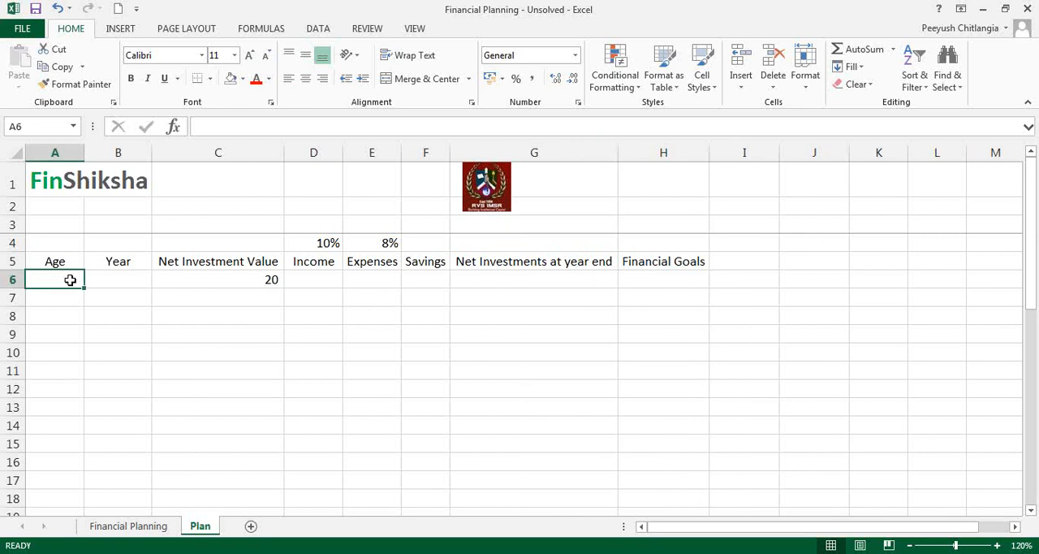
text(35)
click(140, 280)
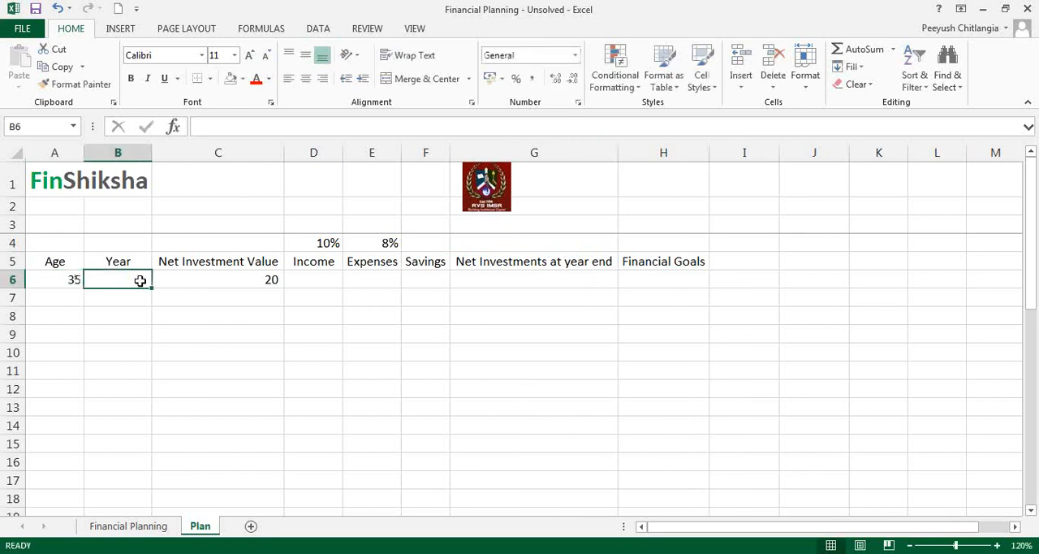
text(2015)
key(Tab)
Step: Enter the first year's income of 10 in D6 and its expenses as =0.5*12 in E6
key(Tab)
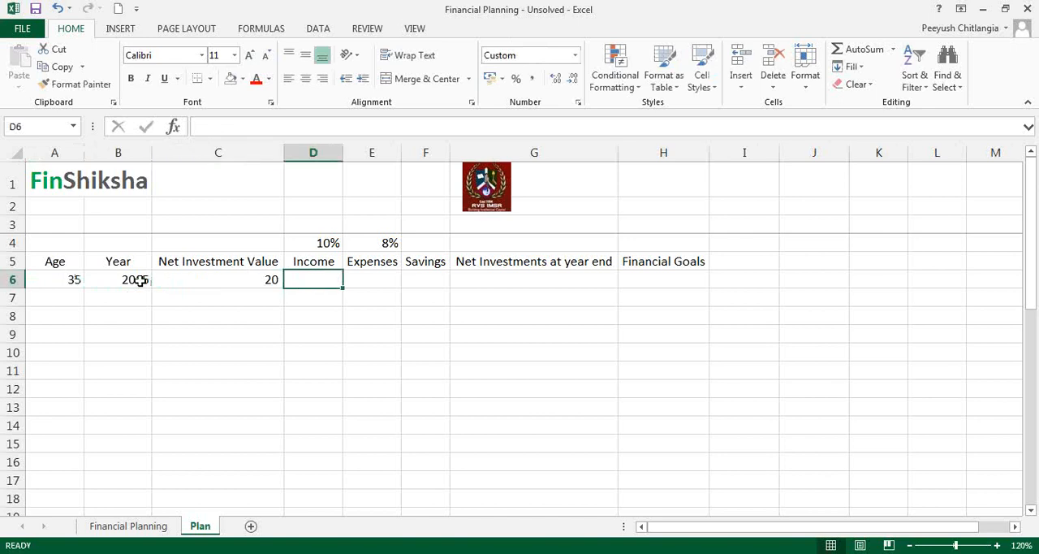
text(10)
key(Tab)
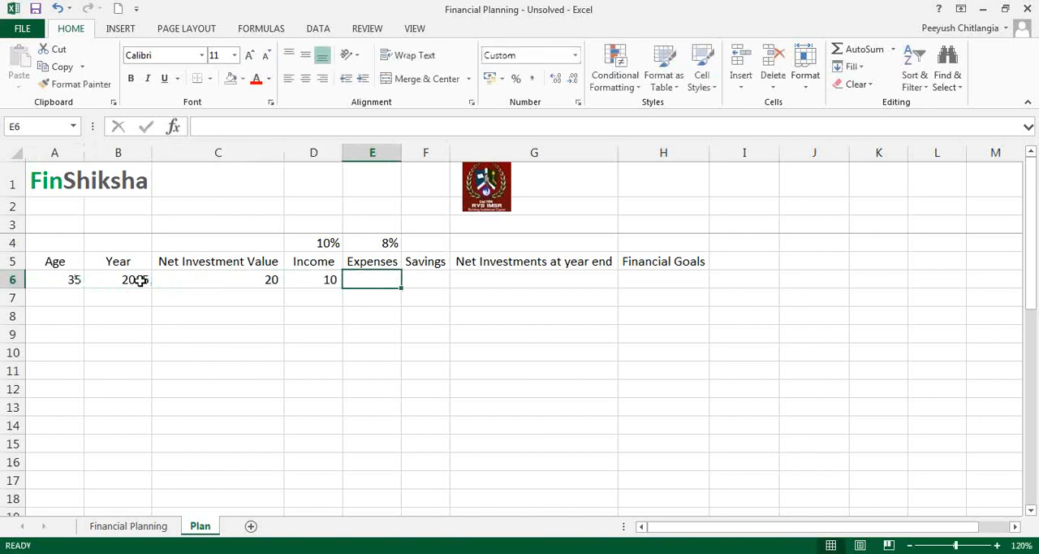
text(6)
key(BackSpace)
text(=0.5*12)
key(Return)
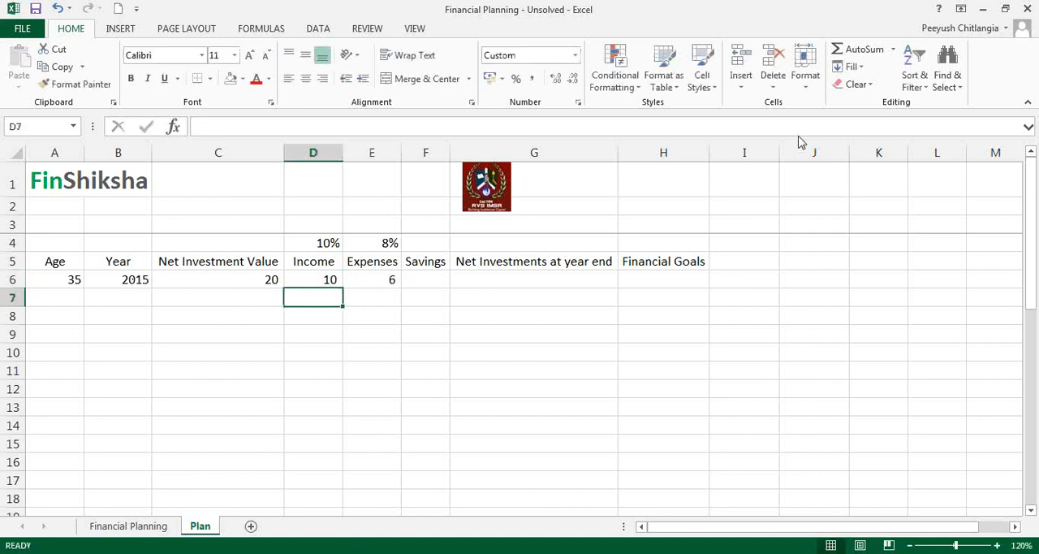
Step: Calculate the 2015 savings in F6 as income minus expenses with =D6-E6
click(439, 281)
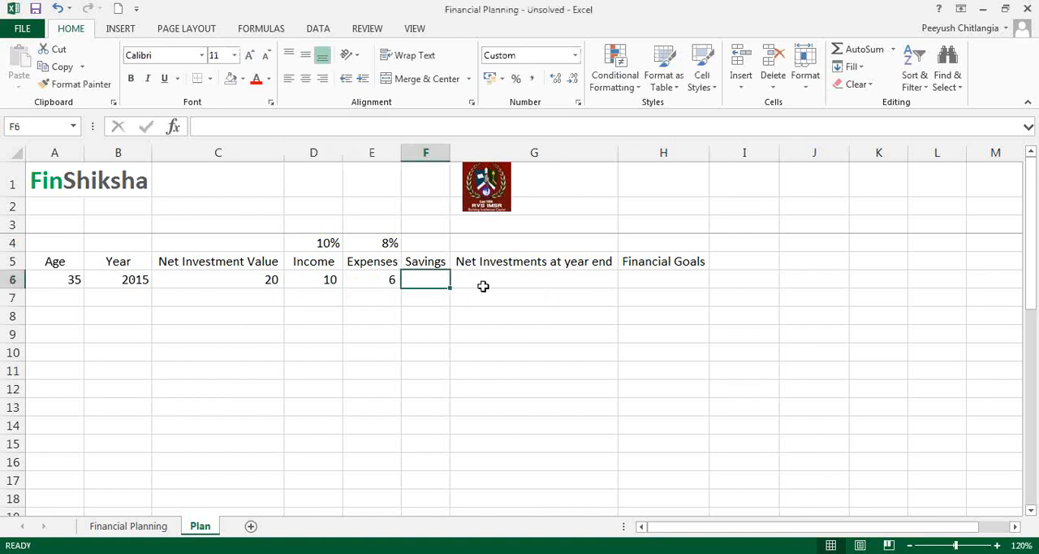
text(=)
key(Left)
key(Left)
text(-)
key(Left)
key(Return)
key(Up)
click(819, 201)
click(824, 228)
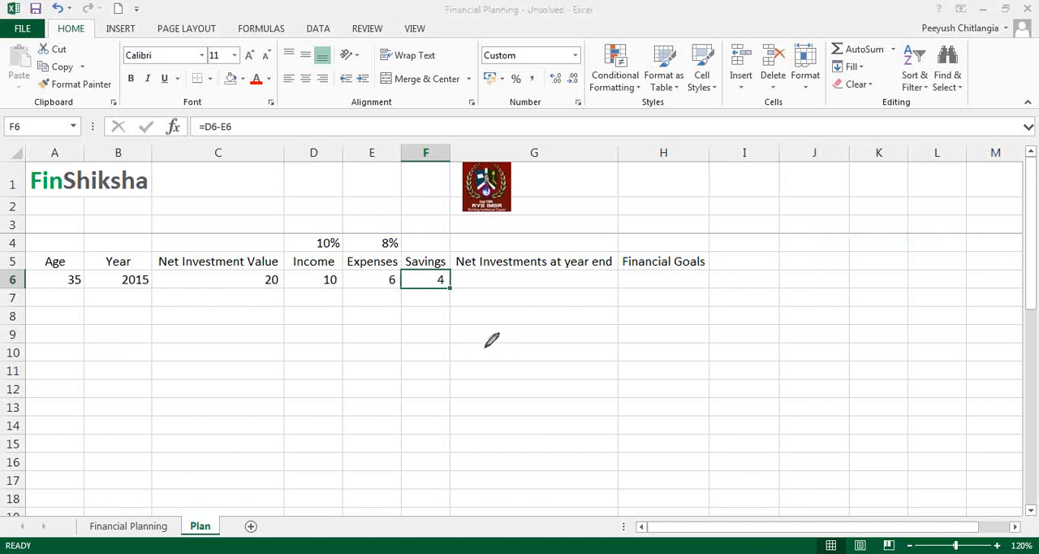
mouse_move(271, 290)
mouse_down()
mouse_move(266, 314)
mouse_move(278, 310)
mouse_move(263, 355)
mouse_up()
drag(270, 345, 279, 341)
drag(289, 329, 288, 358)
click(298, 357)
drag(354, 311, 370, 310)
drag(363, 311, 362, 332)
drag(446, 271, 453, 276)
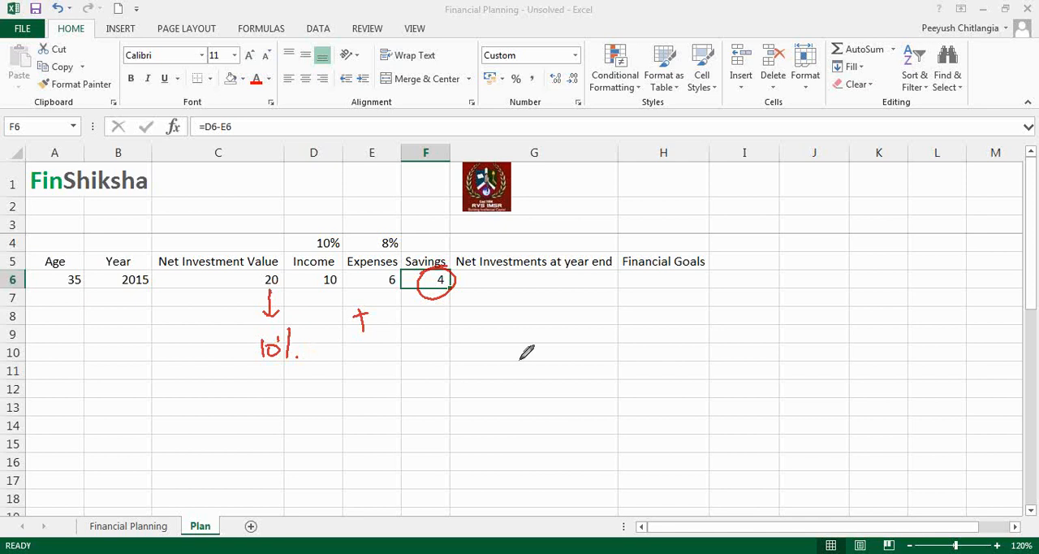
click(837, 291)
click(542, 283)
text(=)
key(Left)
key(Left)
key(Left)
key(Left)
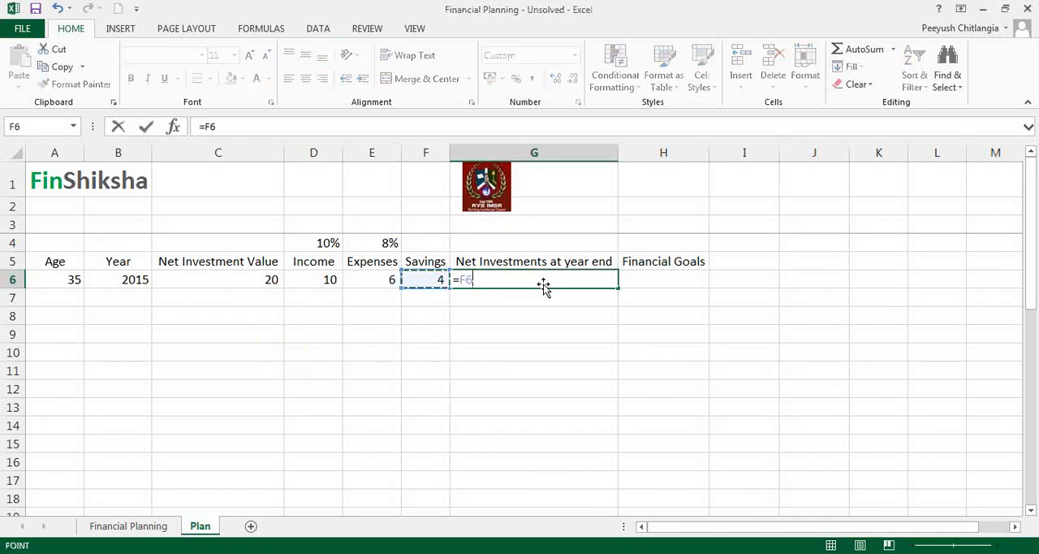
key(Escape)
Step: Enter the 10% growth rate in G4 above the Net Investments at year end heading
key(Up)
key(Up)
text(10%)
key(Return)
Step: Calculate the 2015 year-end net investments in G6 with the formula =C6*(1+G4)+F6
click(543, 283)
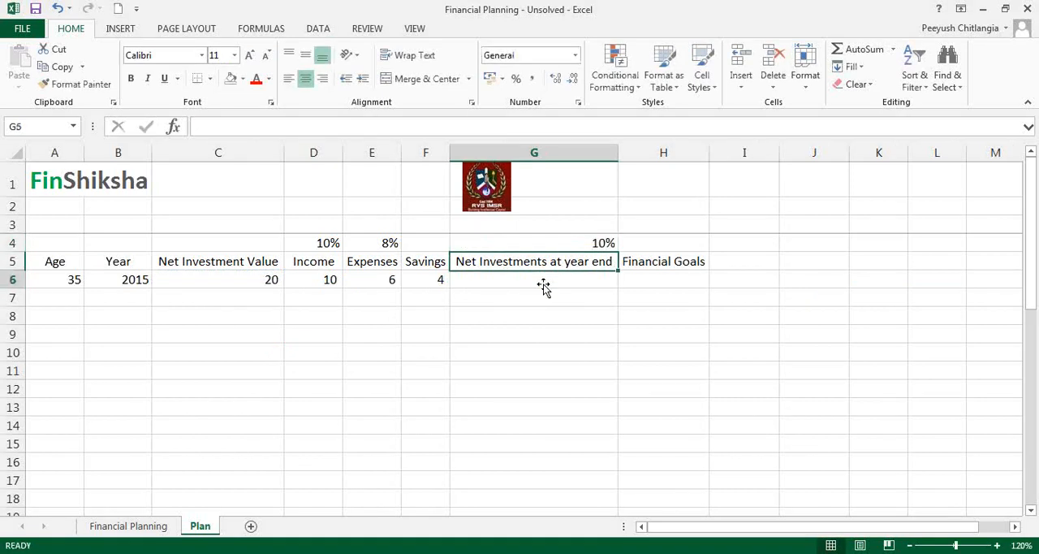
text(=)
key(Left)
key(Left)
key(Left)
key(Left)
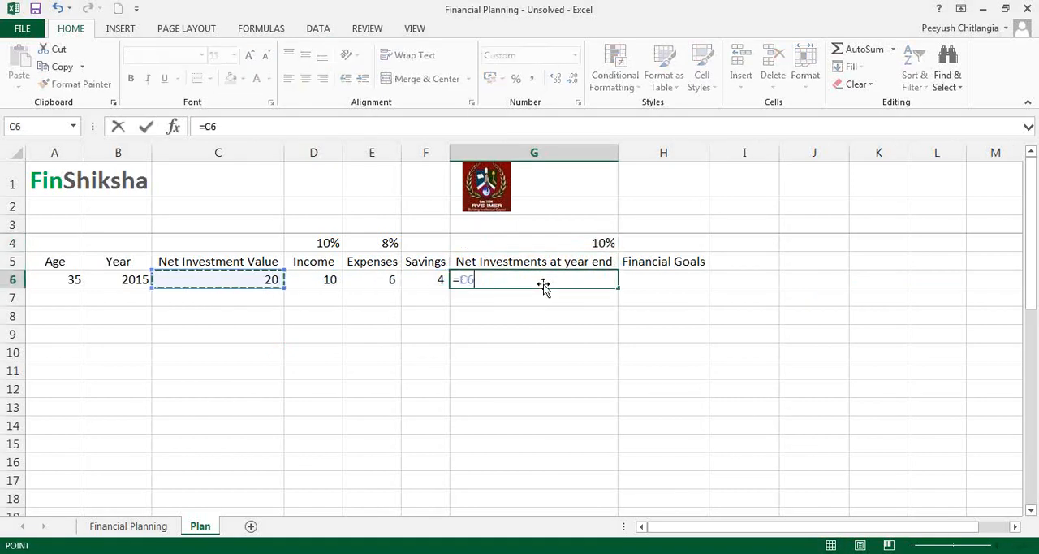
text(*(1+)
key(Up)
key(Up)
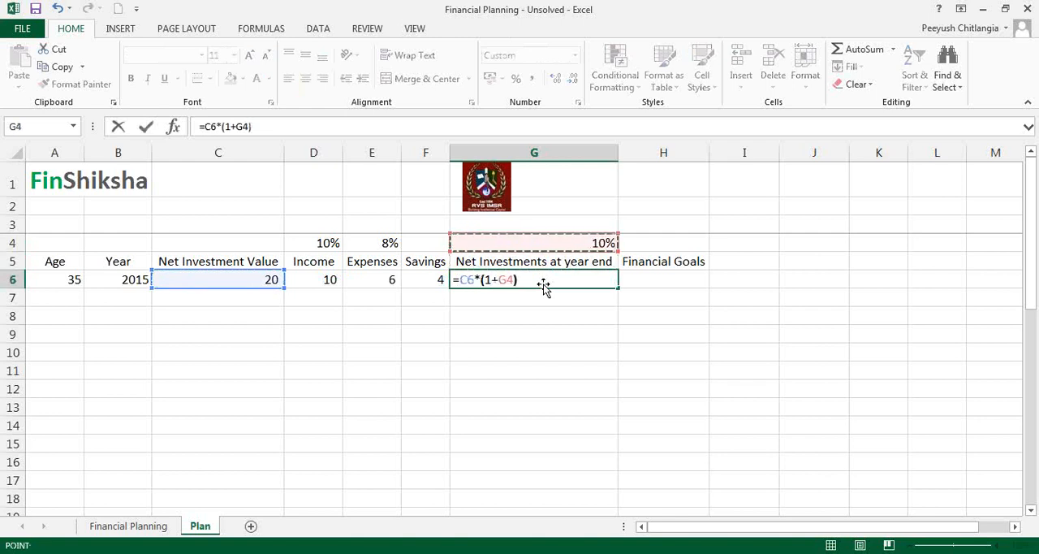
text())
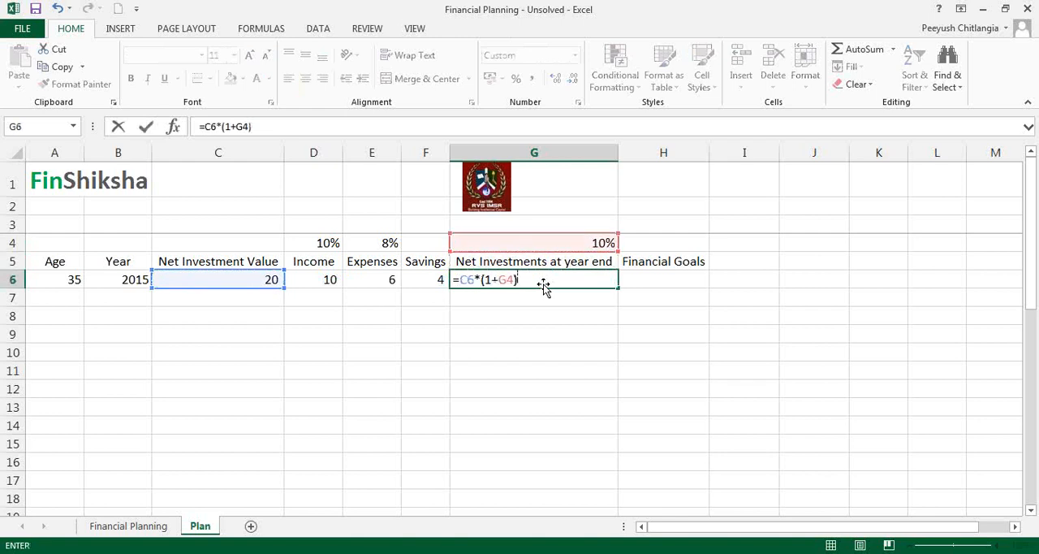
text(+)
key(Left)
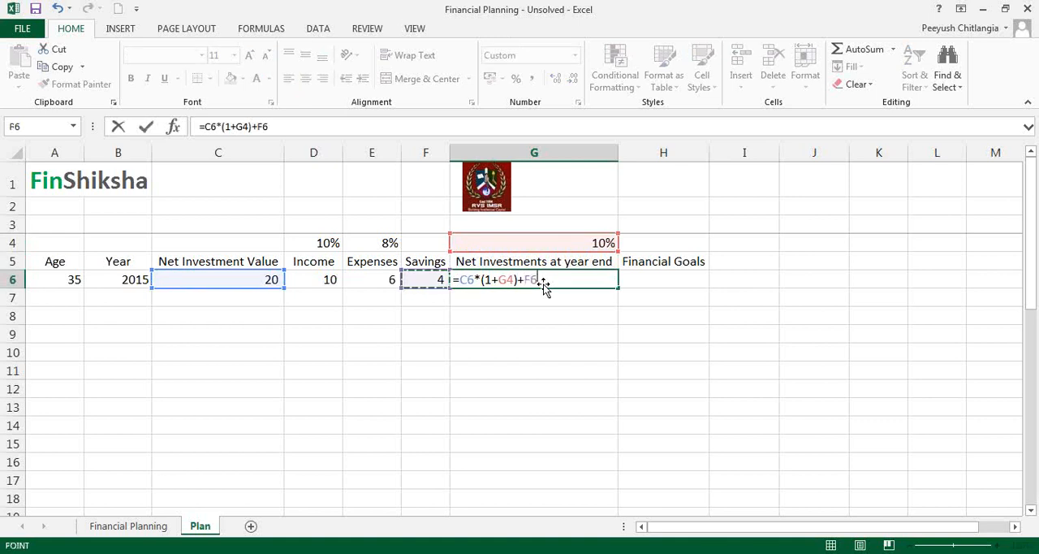
key(Return)
key(Up)
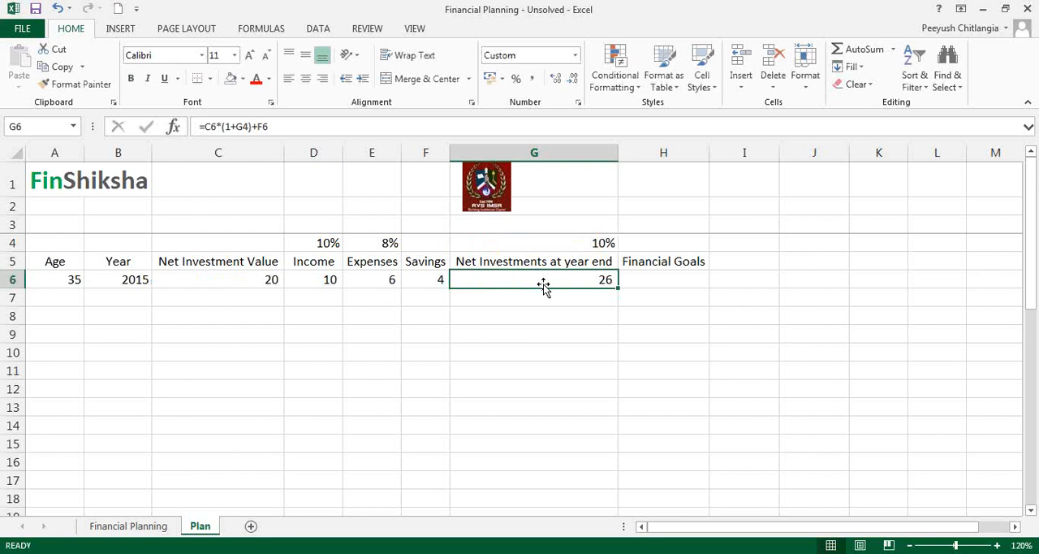
Step: Enter 0 as the 2015 financial goal in H6
key(Right)
text(0)
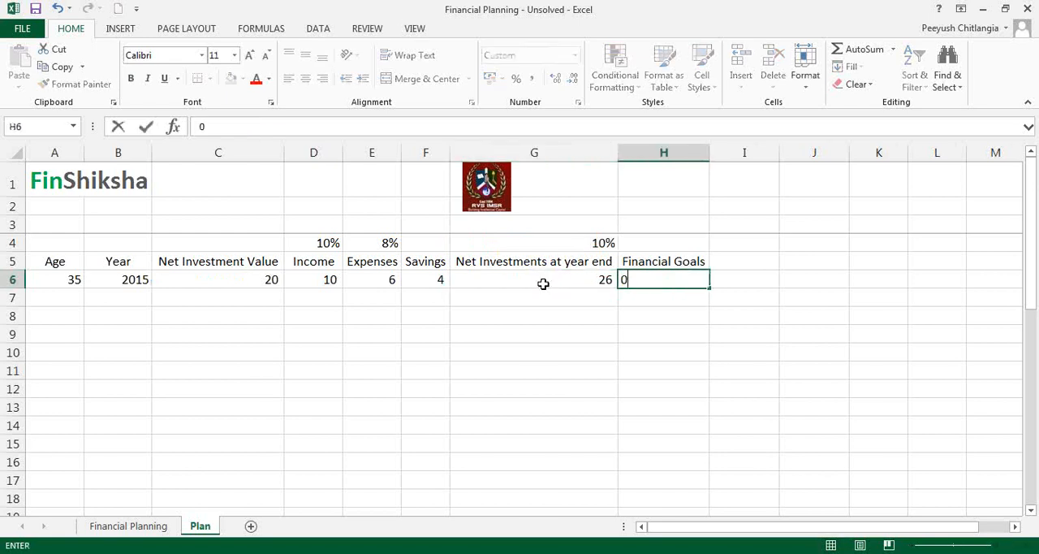
key(Return)
Step: Enter the formula =A6+1 in A7 to advance the age by one year
key(Left)
key(Left)
key(Left)
key(Left)
key(Left)
key(Left)
key(Left)
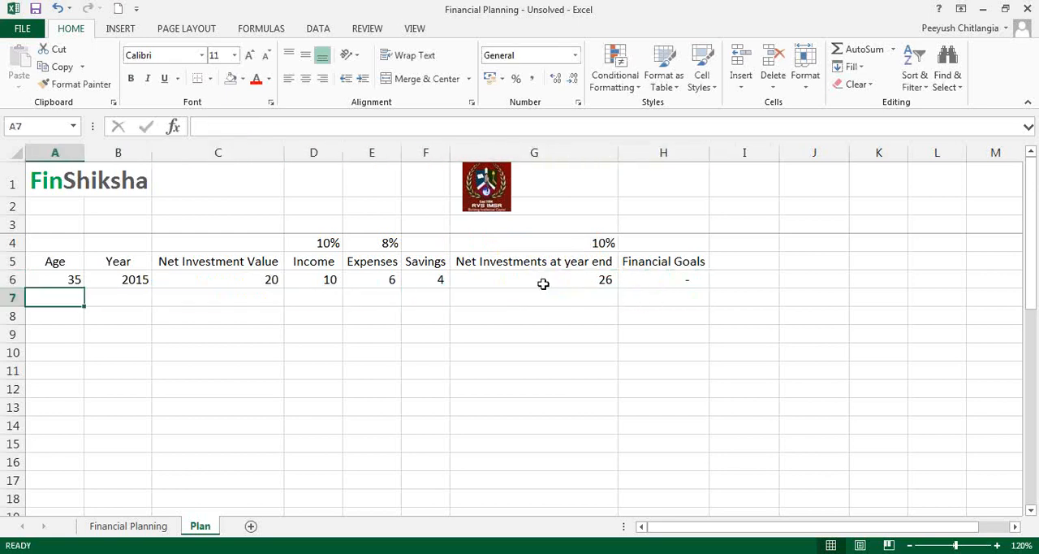
text(=)
key(Up)
text(+1)
key(Return)
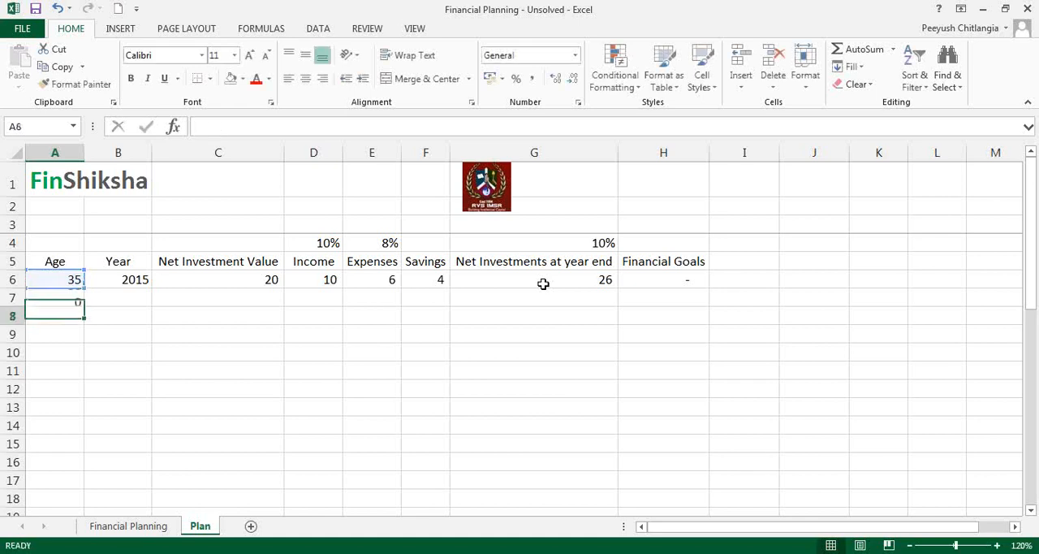
Step: Enter the formula =B6+1 in B7 to advance the calendar year by one
key(Up)
key(Right)
text(=)
key(Up)
text(+1)
key(Return)
Step: Carry the 2015 year-end investments forward as the 2016 net investment value with =G6 in C7
key(Up)
key(Right)
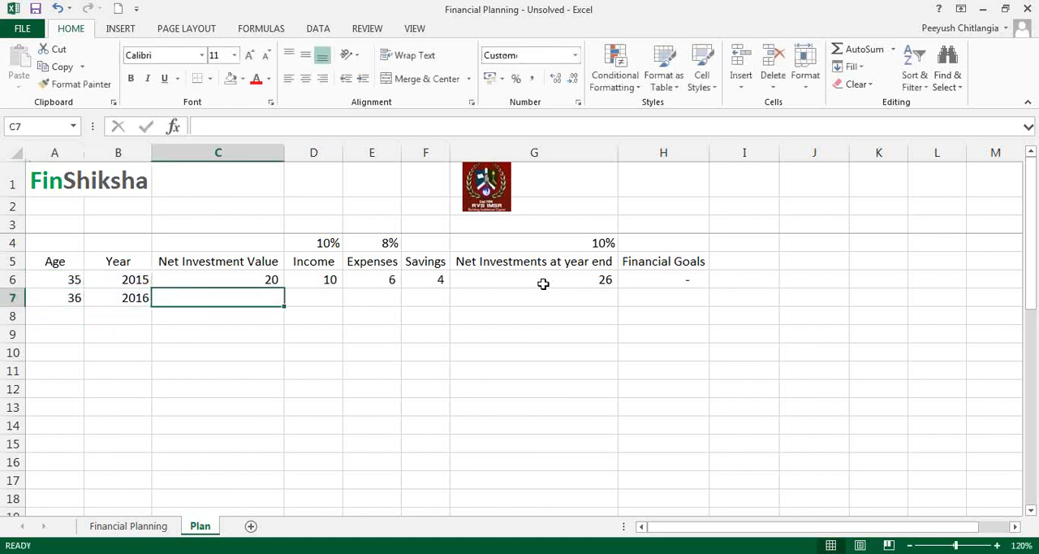
click(578, 268)
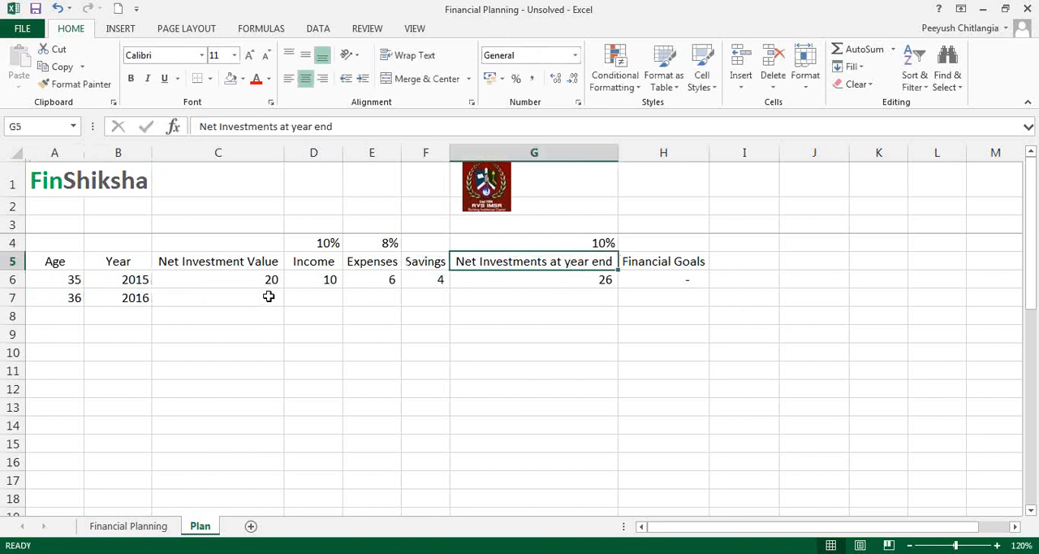
click(269, 296)
text(=)
key(Right)
key(Right)
key(Right)
key(Right)
key(Right)
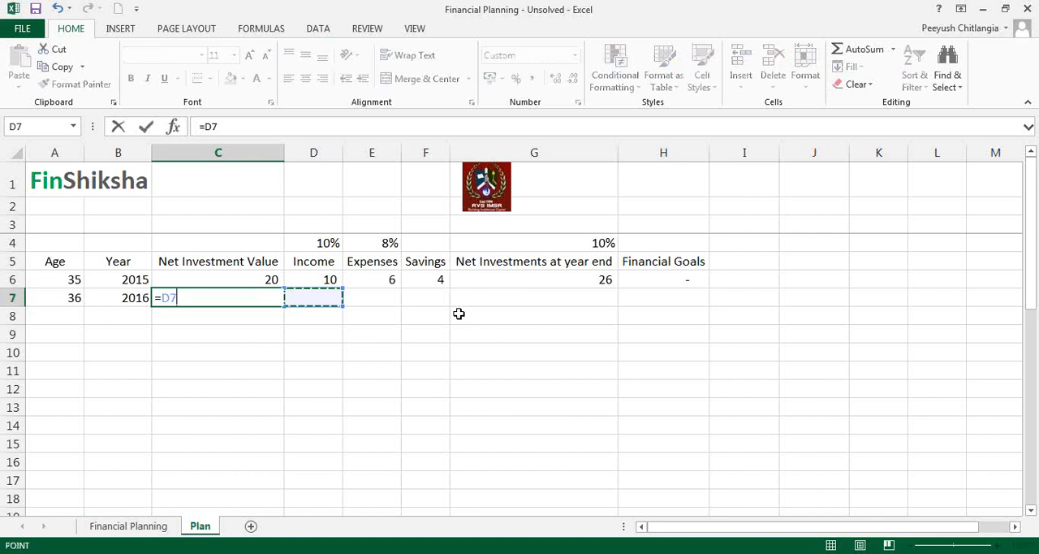
key(Up)
key(Left)
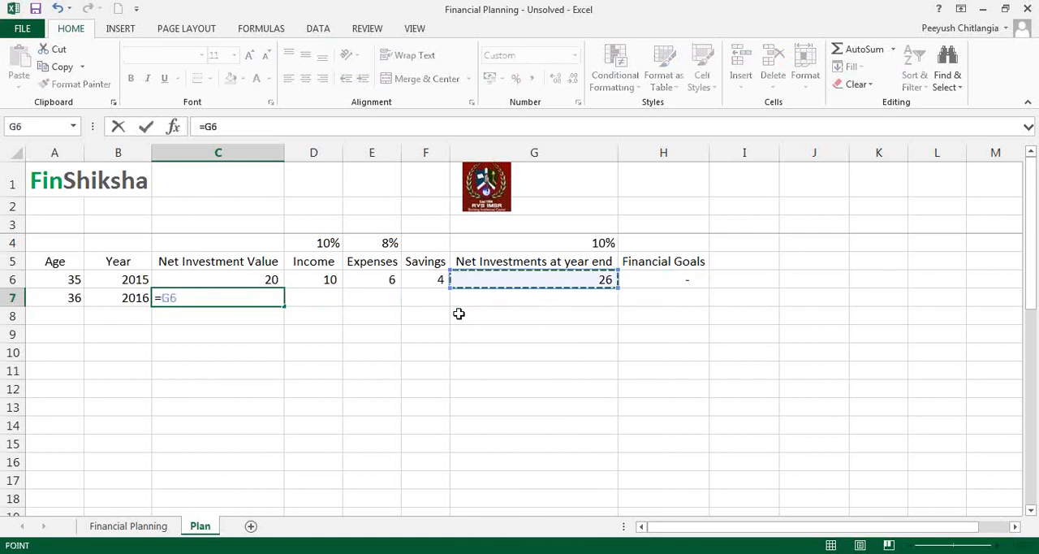
key(Return)
key(Up)
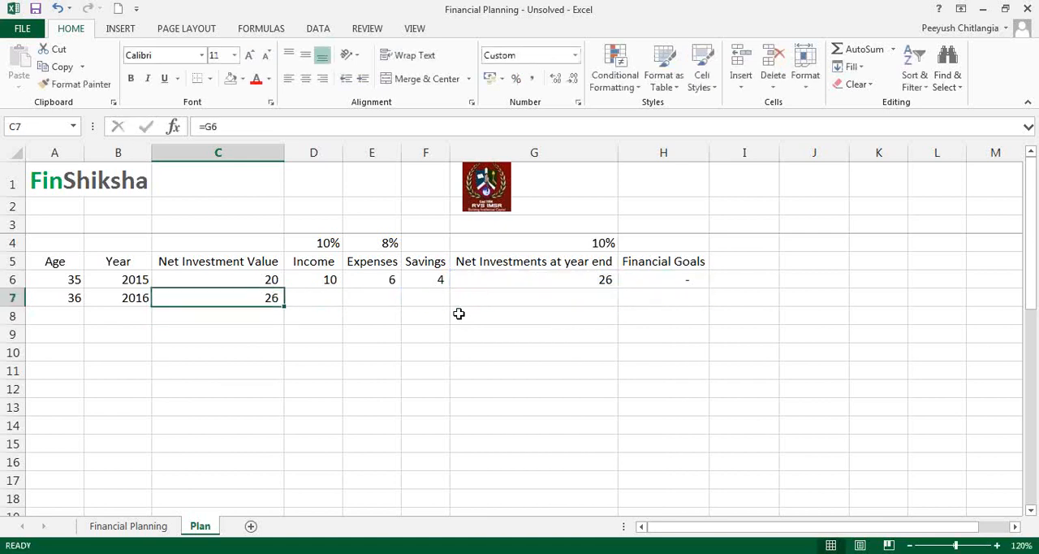
click(510, 278)
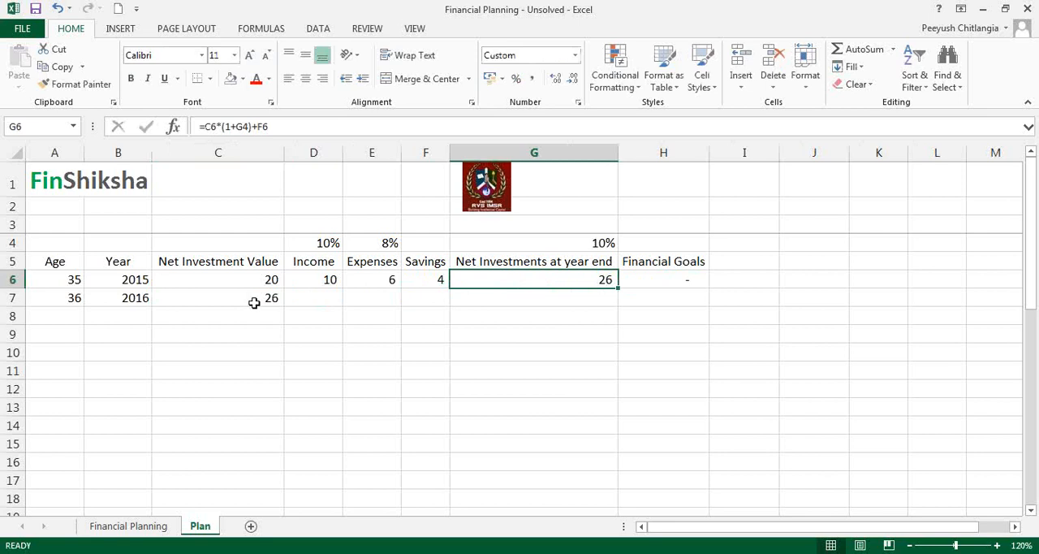
click(255, 300)
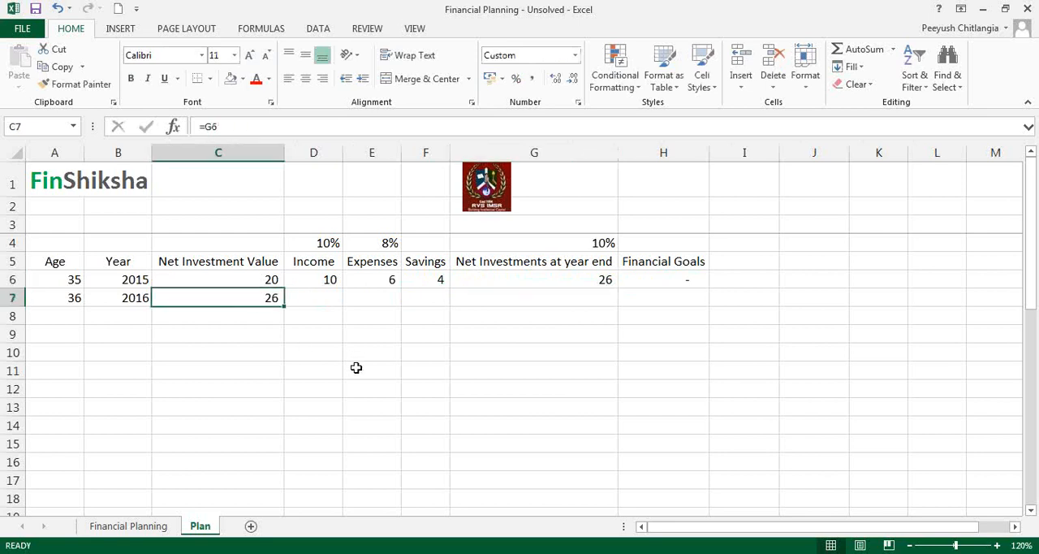
Step: Calculate the 2016 income in D7 with =D6*(1+$D$4), using an absolute reference to the growth rate
key(Right)
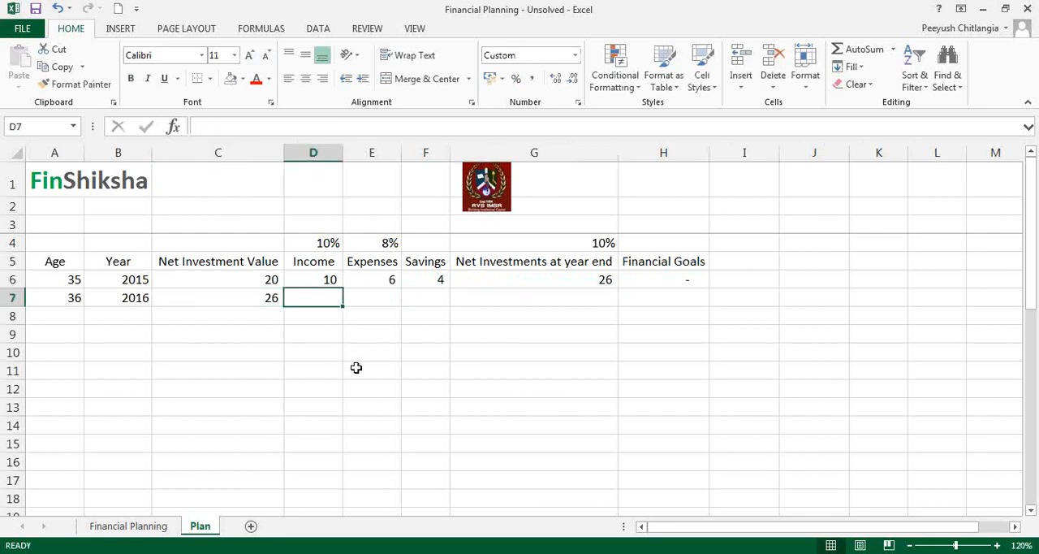
text(=)
key(Up)
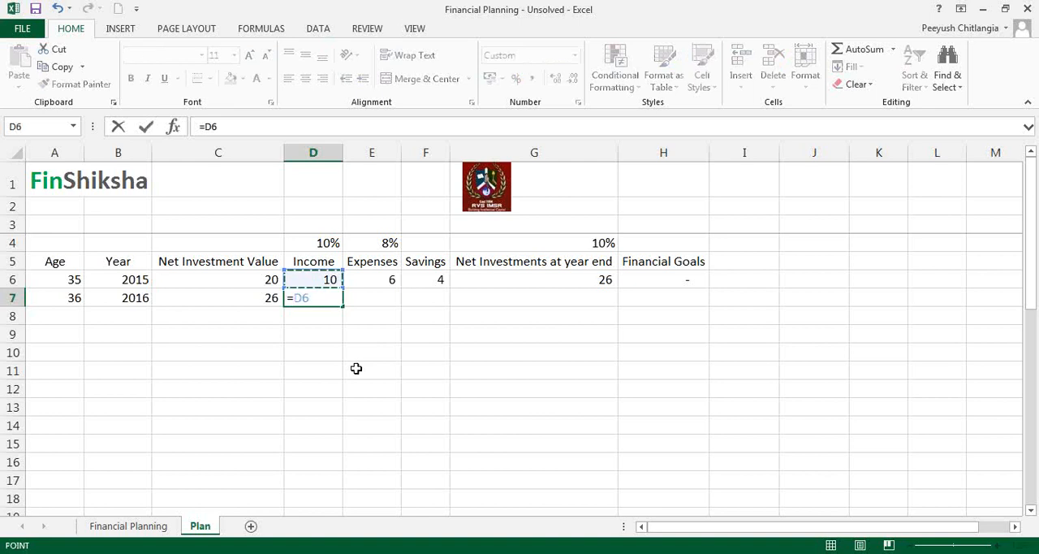
text(*(1+)
key(Up)
key(Up)
key(Up)
text())
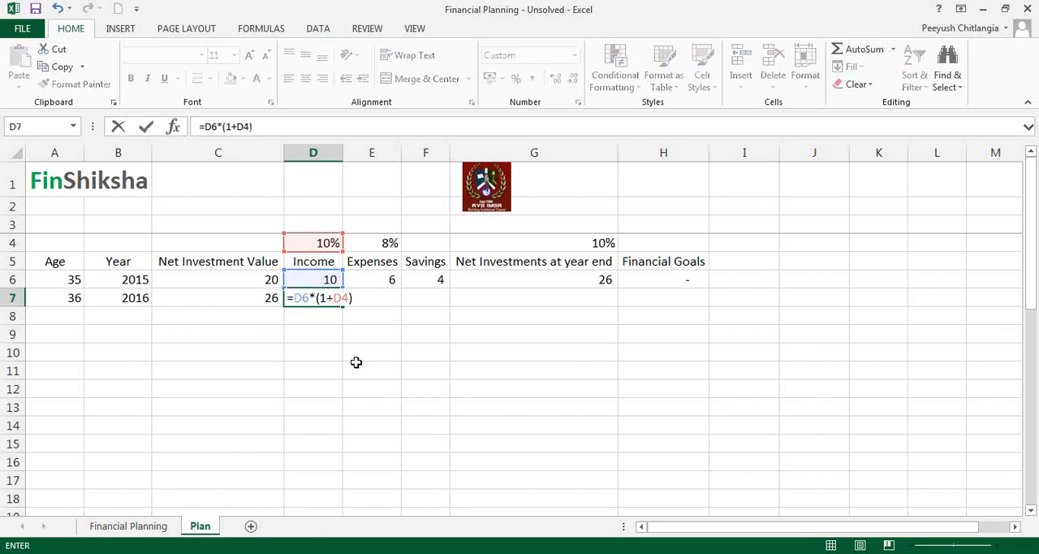
click(354, 302)
key(F4)
key(Up)
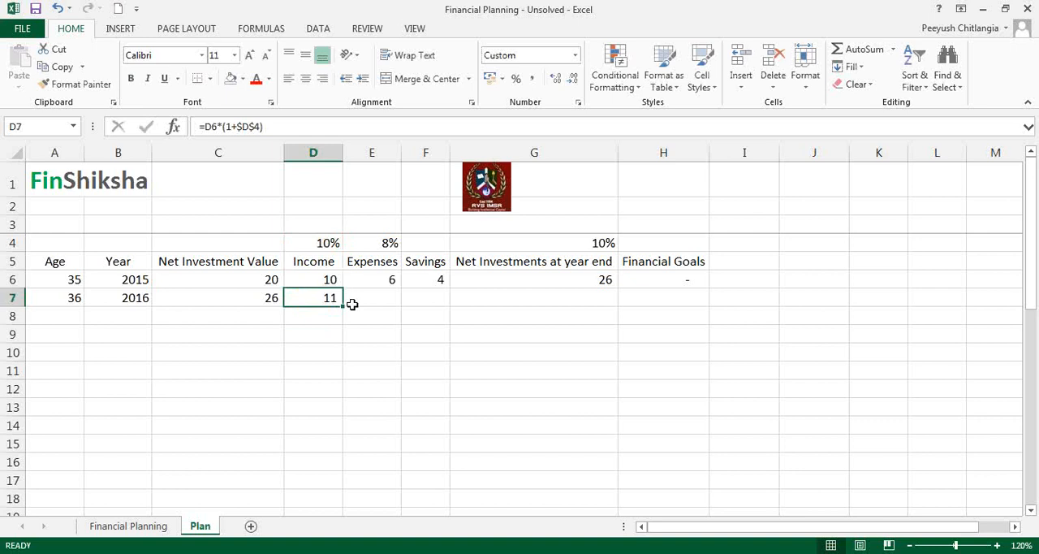
Step: Calculate the 2016 expenses in E7 with =E6*(1+$E$4), using an absolute reference to the growth rate
click(352, 304)
text(=)
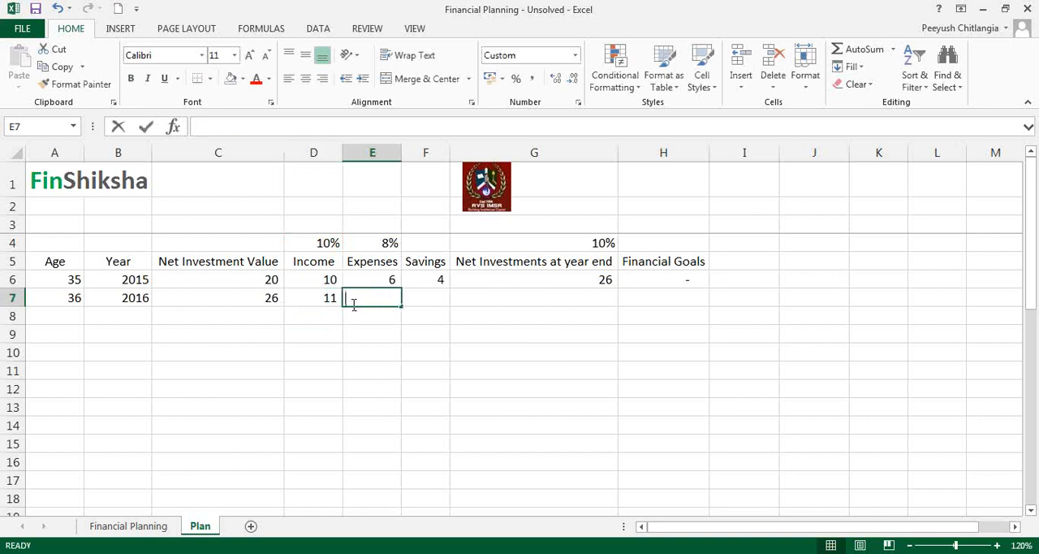
key(Up)
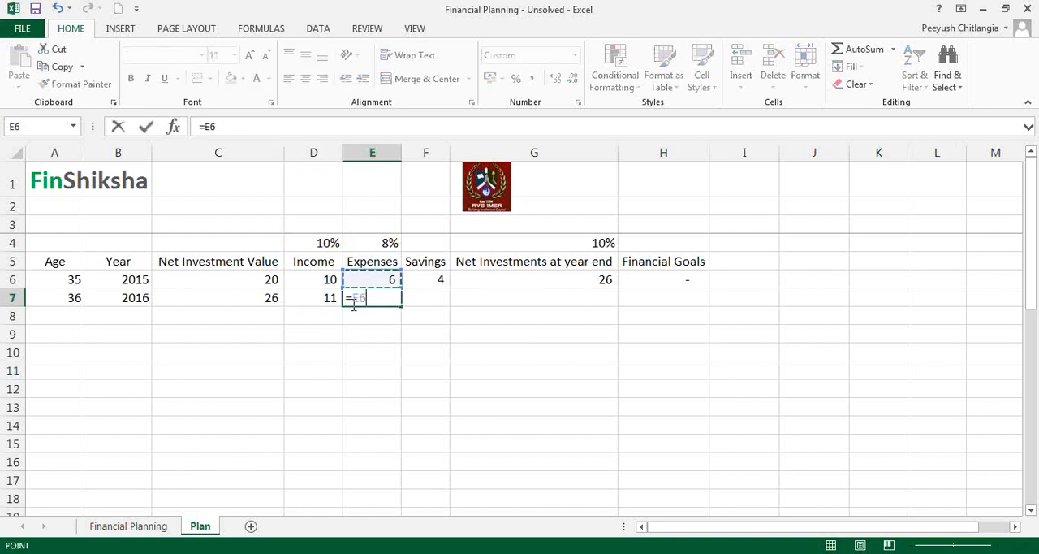
text(*(1+)
key(Up)
key(Up)
key(Up)
key(F4)
key(Return)
Step: Show C6:G7 with one decimal place and fill the savings formula from F6 into F7
key(Up)
key(Right)
drag(240, 273, 533, 303)
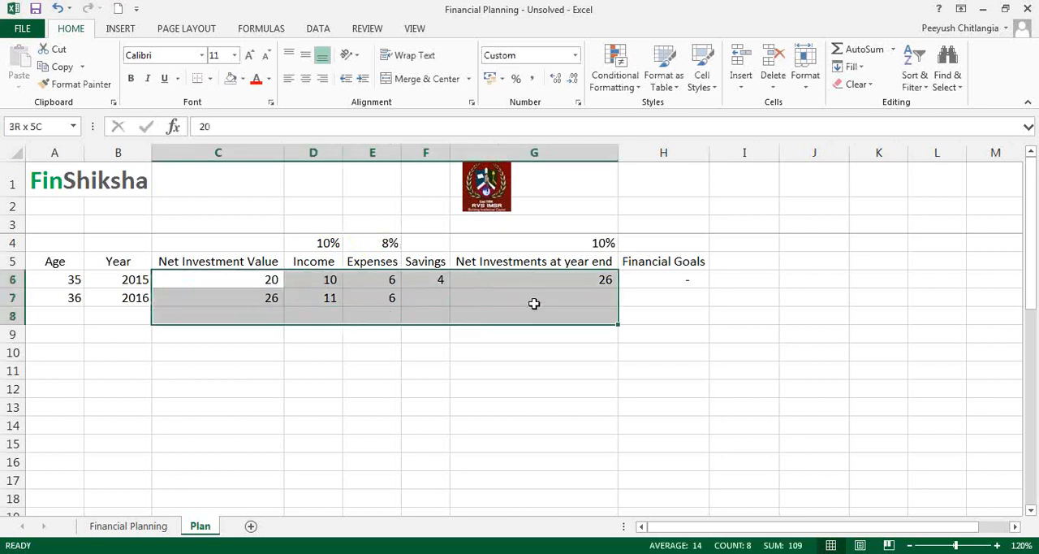
click(555, 78)
click(436, 279)
drag(451, 290, 430, 304)
Step: Make the return rate absolute in G6, giving =C6*(1+$G$4)+F6, and fill the formula down to G7
double_click(597, 279)
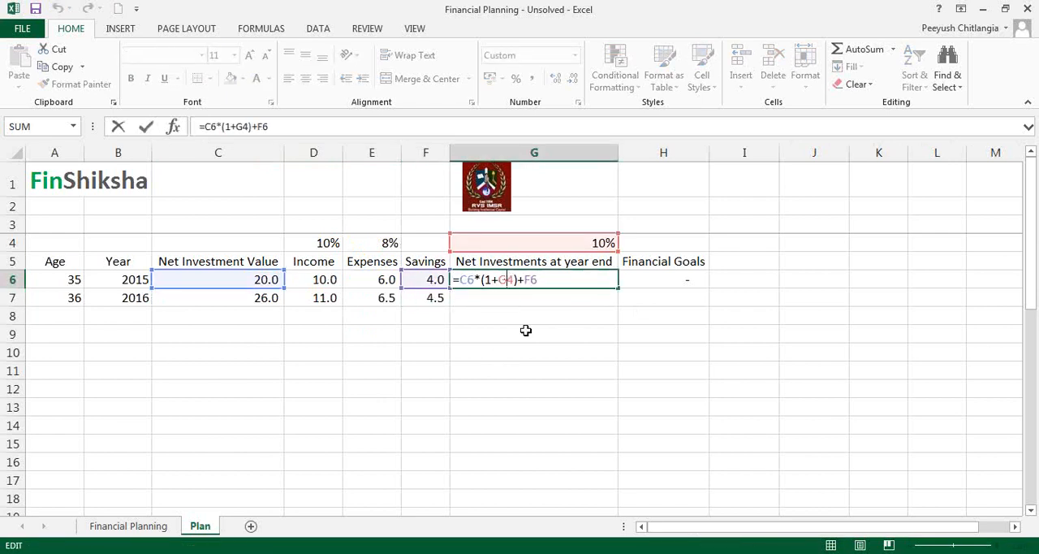
key(F4)
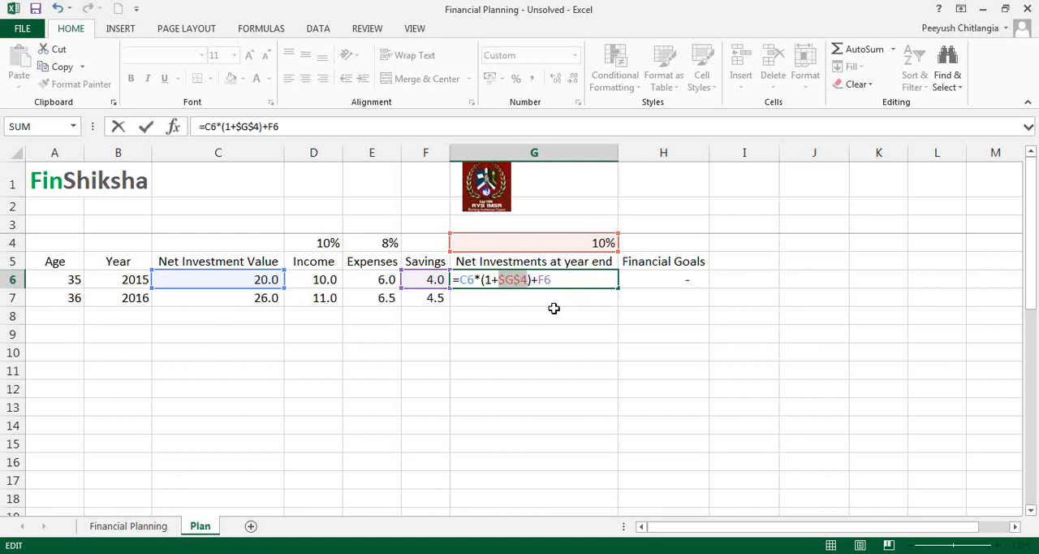
key(Return)
key(Up)
drag(618, 288, 622, 300)
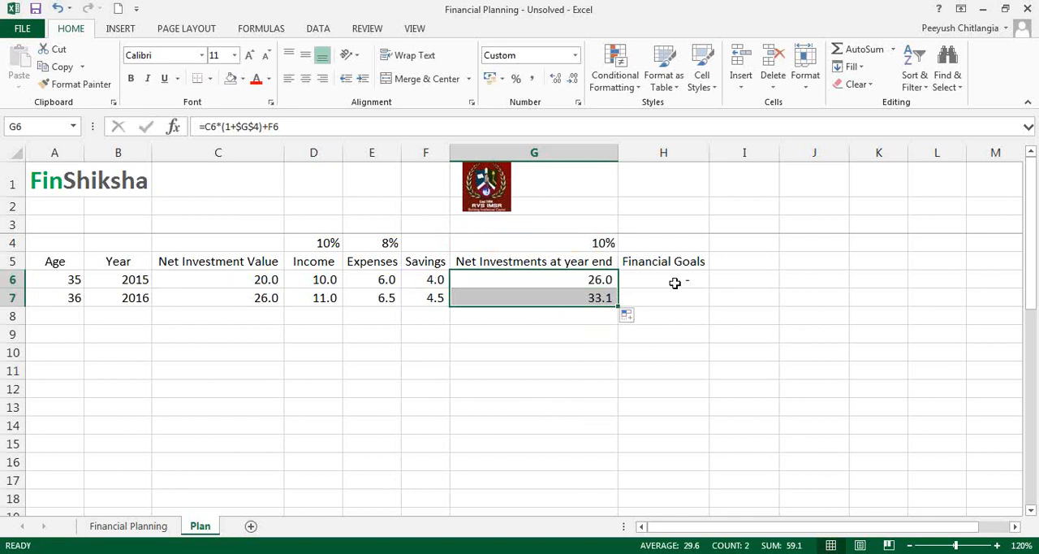
Step: Enter a trial financial goal of 5 for 2015 in H6
click(675, 283)
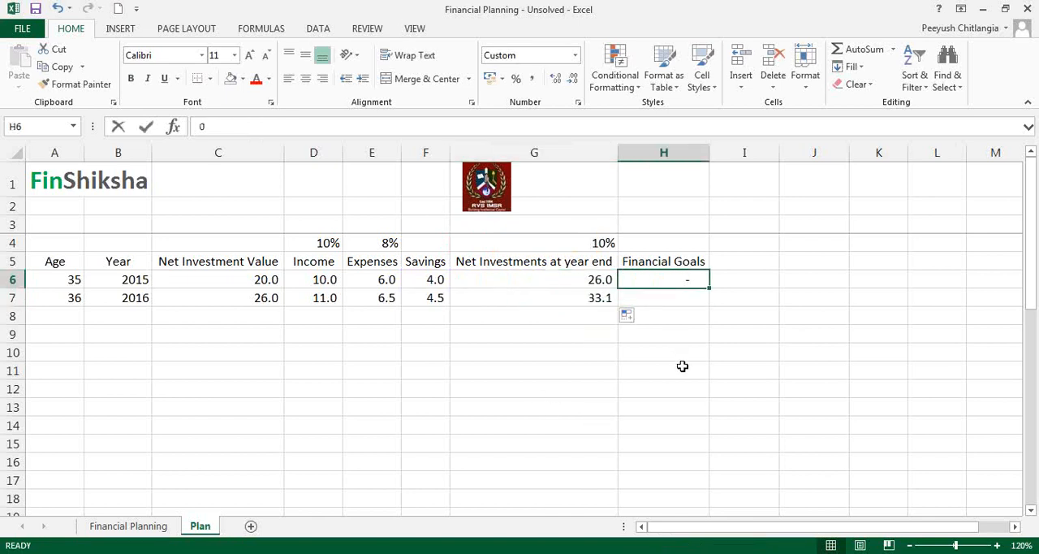
text(5)
key(Return)
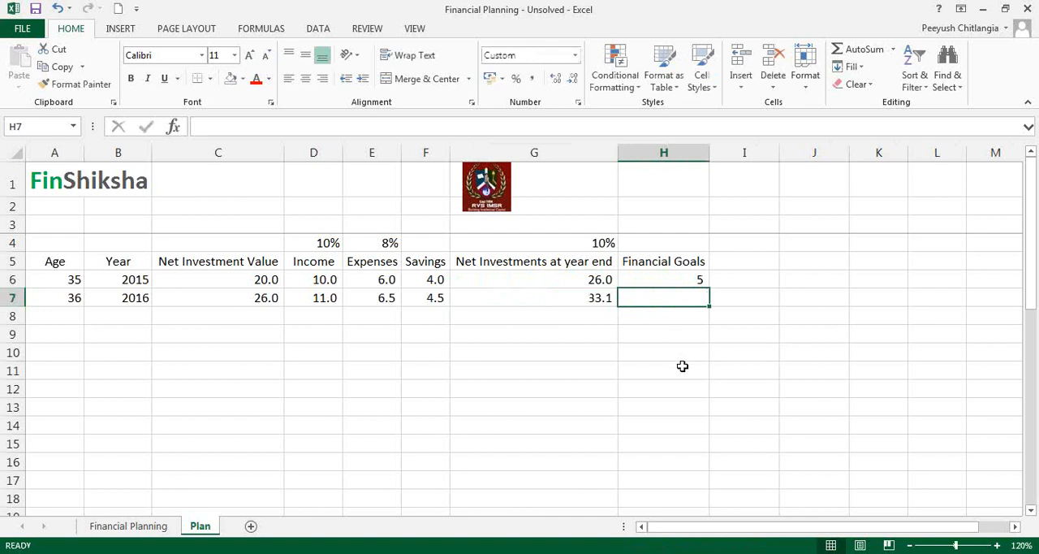
key(Left)
key(Left)
key(Left)
key(Left)
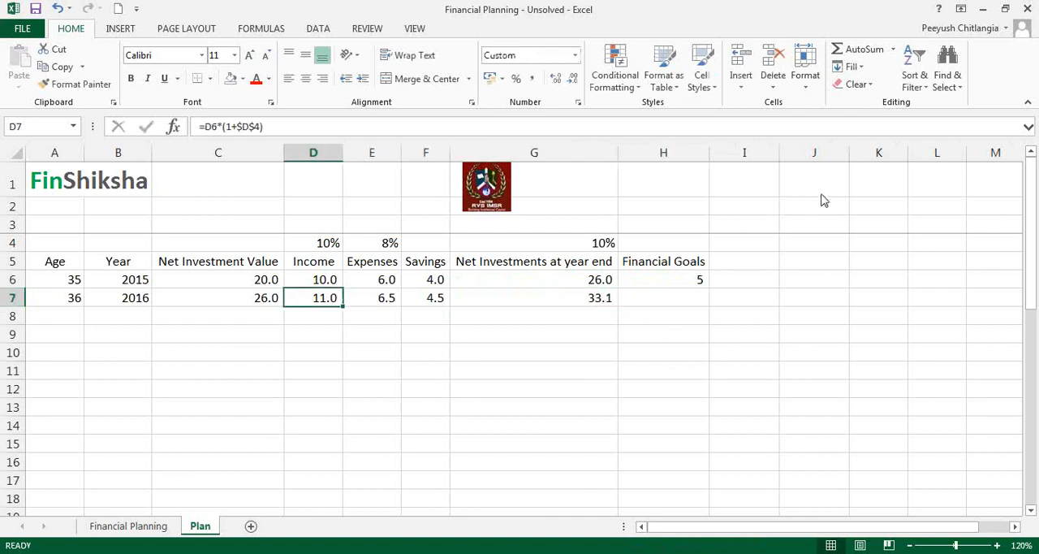
click(834, 221)
click(835, 265)
click(231, 296)
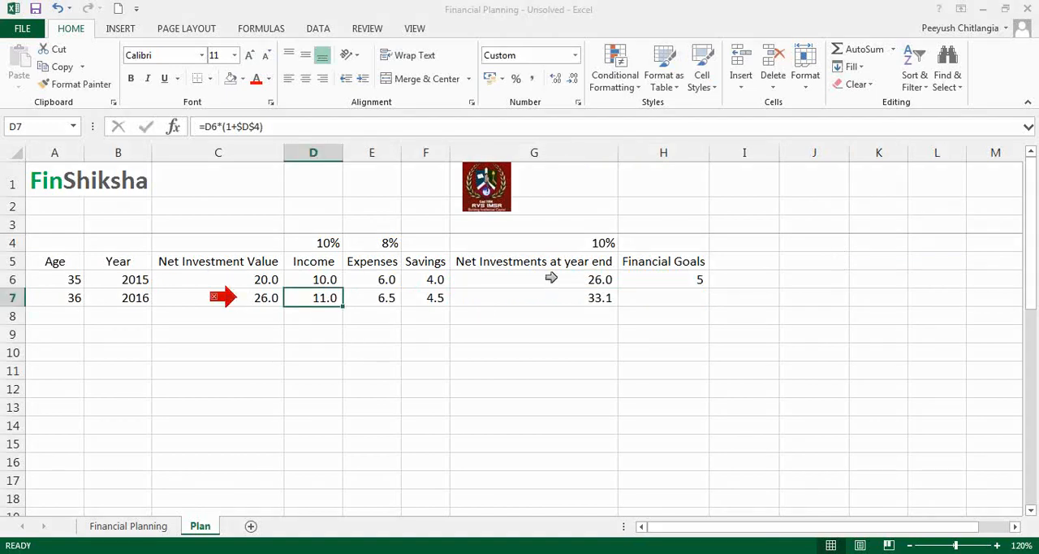
click(554, 279)
click(641, 280)
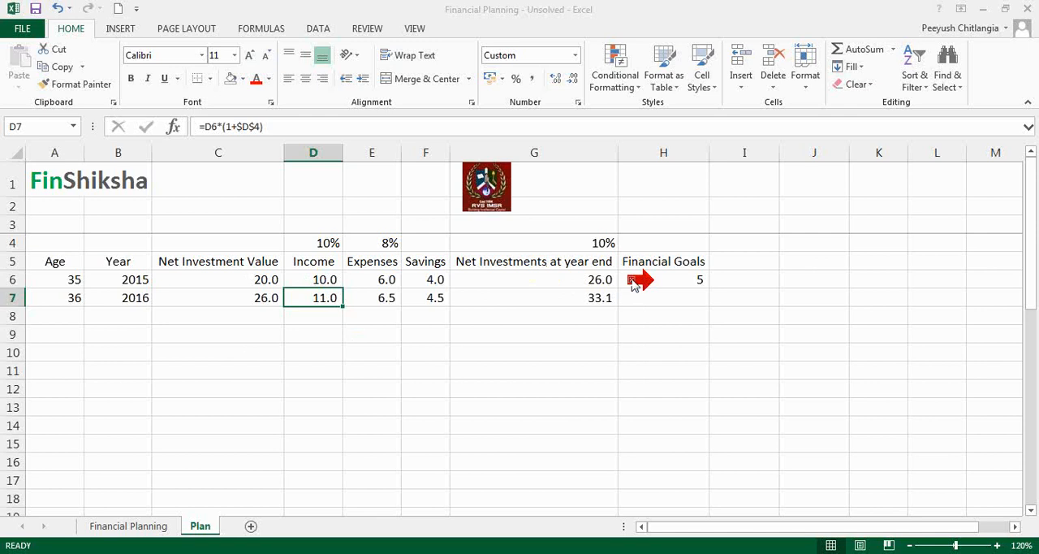
Step: Change the 2016 net investment value in C7 to =G6-H6 so the previous year's financial goal is deducted
click(256, 298)
click(279, 130)
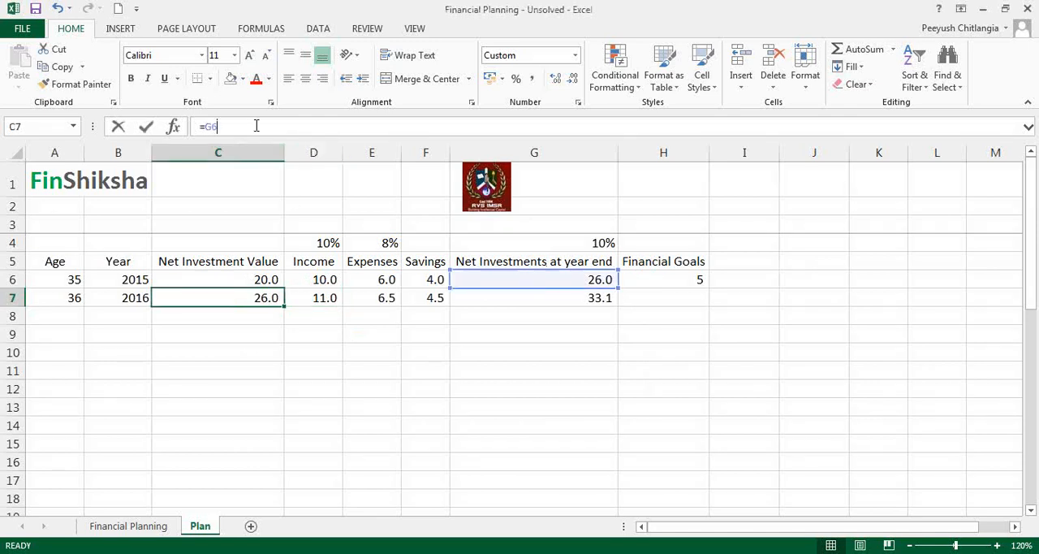
text(-)
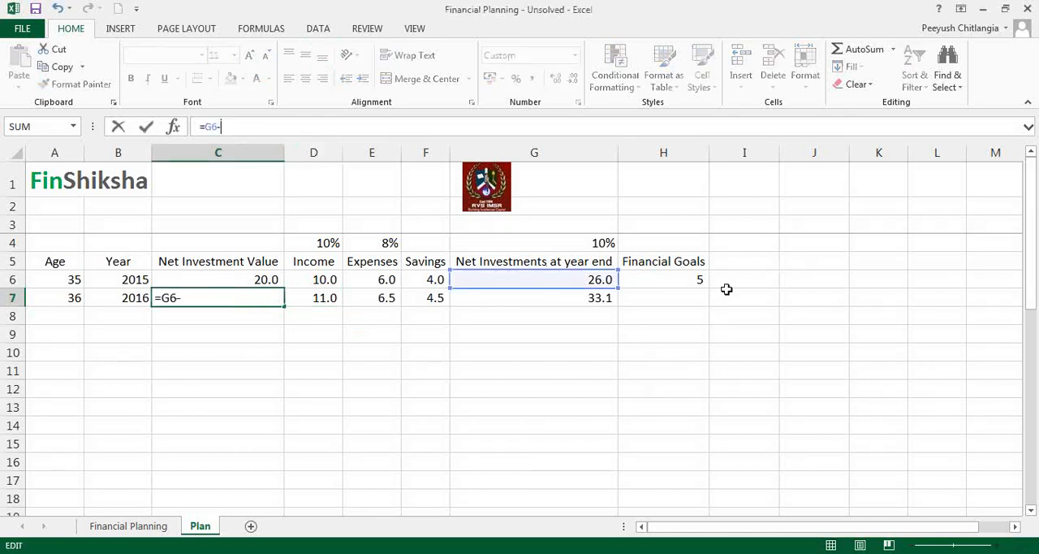
click(689, 276)
key(Return)
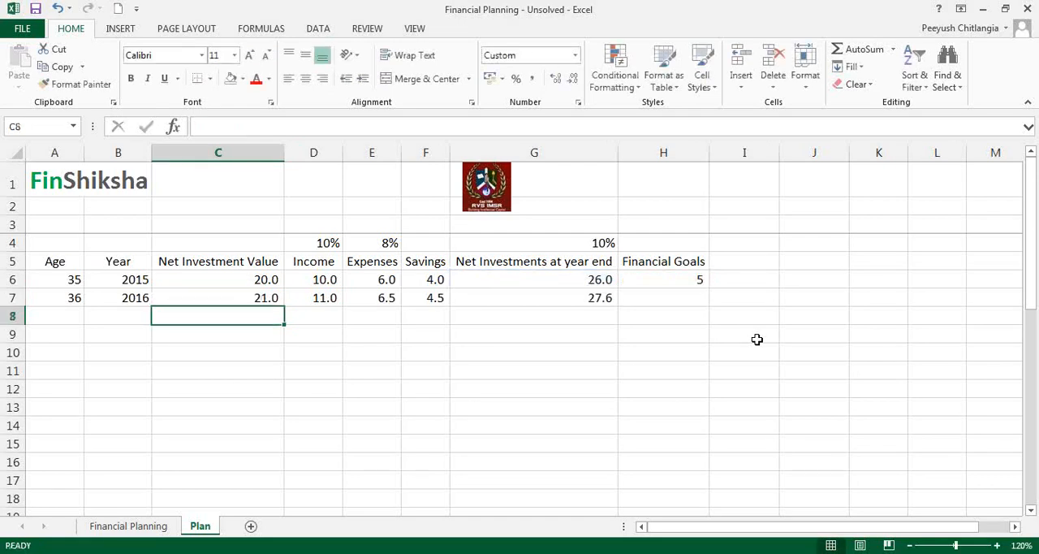
Step: Set the 2015 financial goal in H6 to 0
click(704, 280)
text(0)
key(Return)
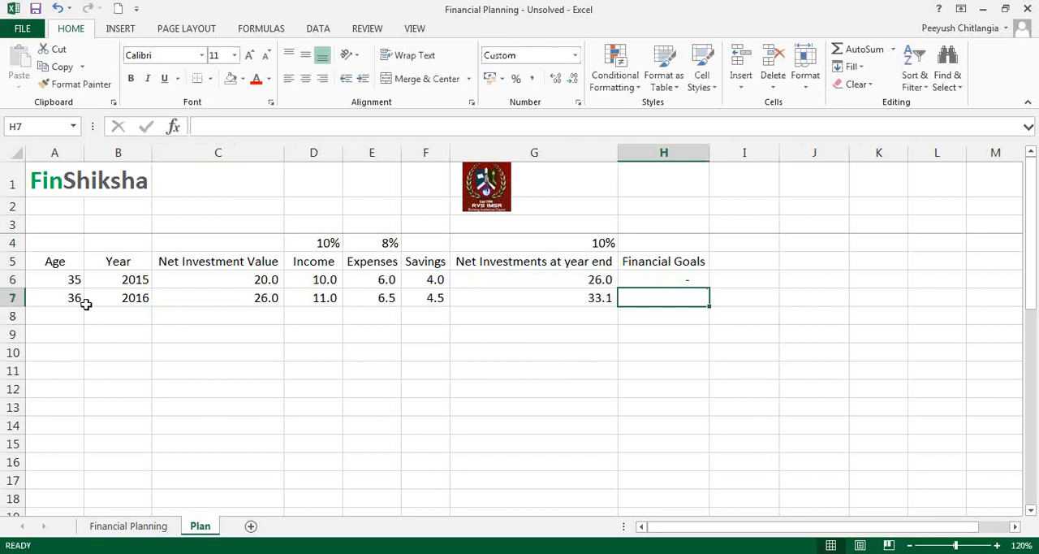
Step: Fill the age and year formulas in A7:B7 down to row 51
drag(72, 299, 154, 417)
scroll(185, 412, up, 3)
scroll(185, 412, up, 10)
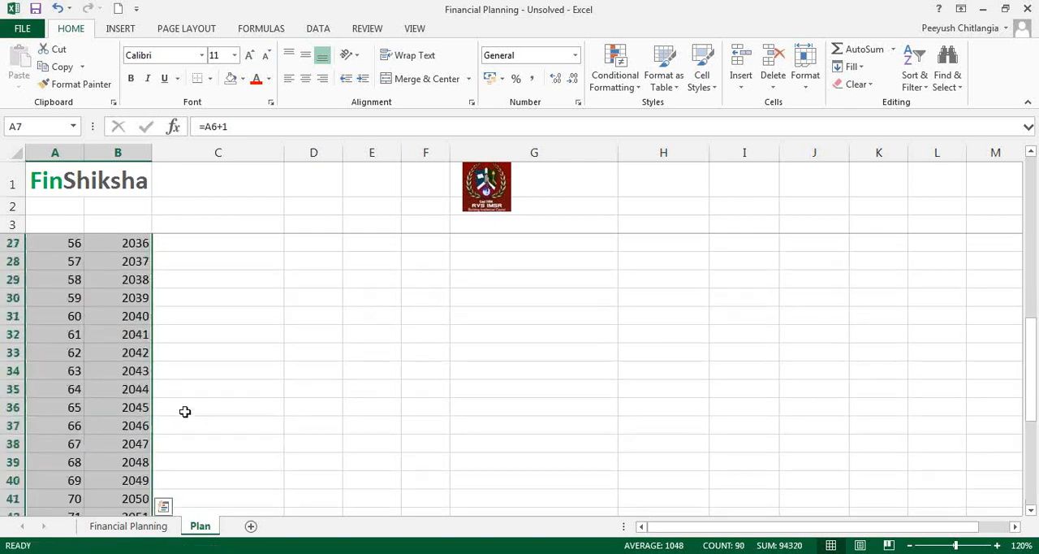
Step: Enter 50 as the 2020 financial goal in H11
click(590, 348)
key(Down)
key(Right)
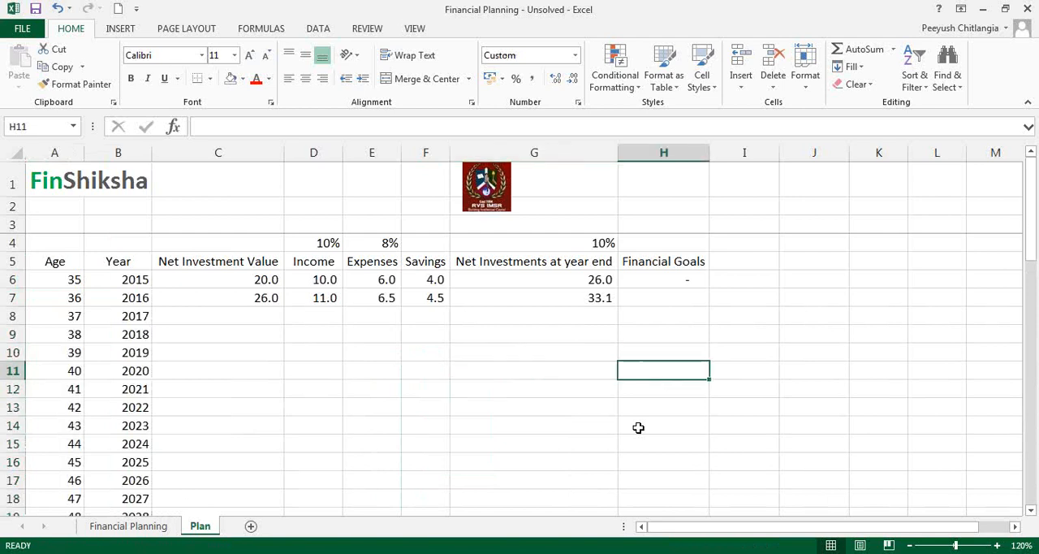
text(50)
key(Return)
Step: Link the 2020 goal in H11 to the inflated house price in lakhs with ='Financial Planning'!C18/10^5
key(Up)
text(=)
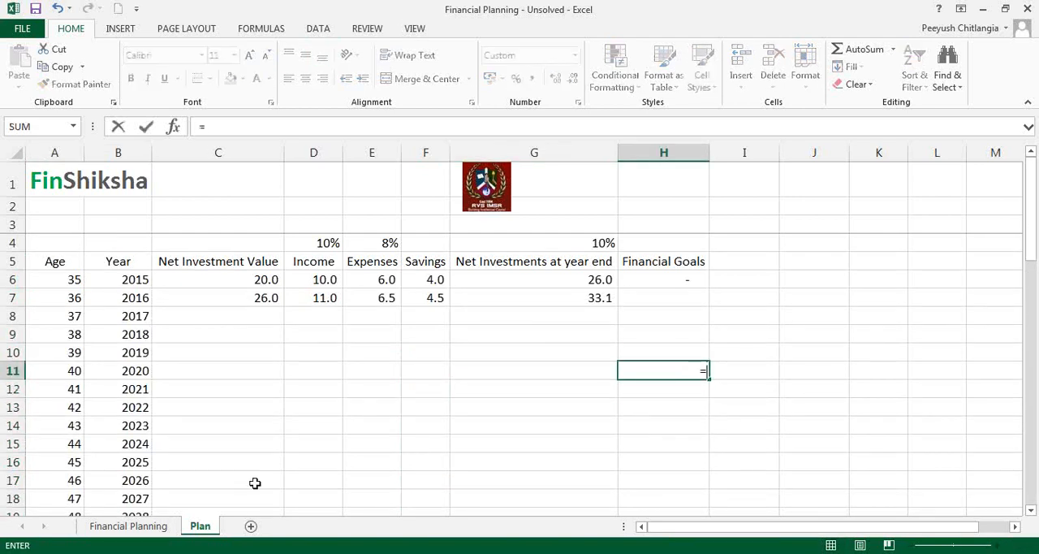
click(165, 527)
click(350, 462)
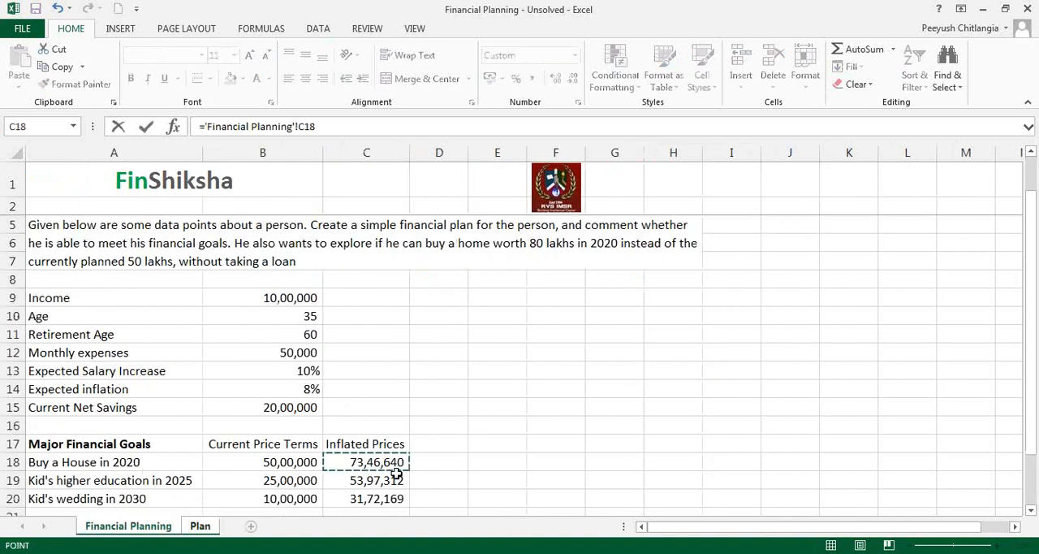
text(/10^)
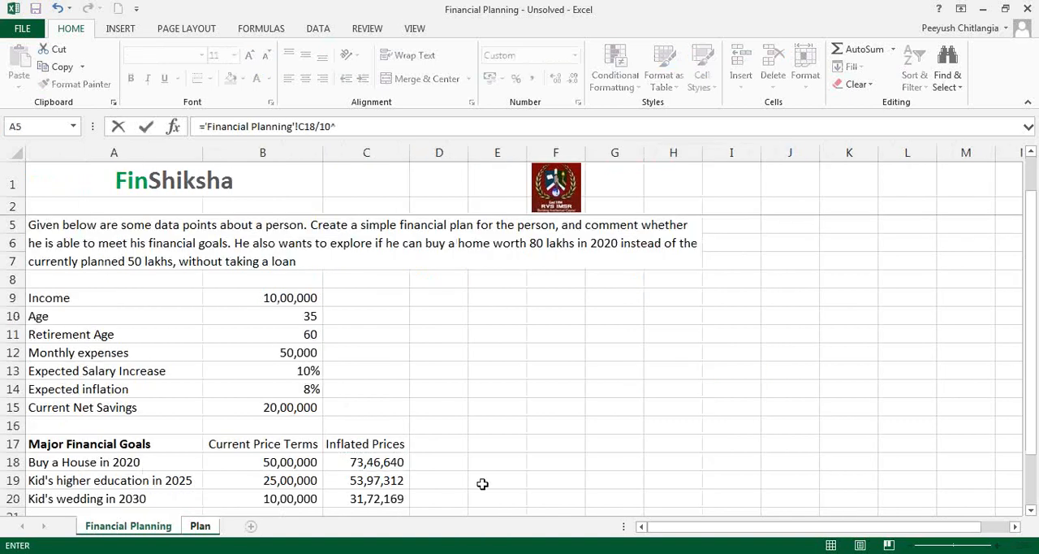
text(5)
key(Return)
Step: Link the 2025 goal in H16 to the inflated higher education cost in lakhs with ='Financial Planning'!C19/10^5
key(Up)
key(Down)
key(Down)
key(Down)
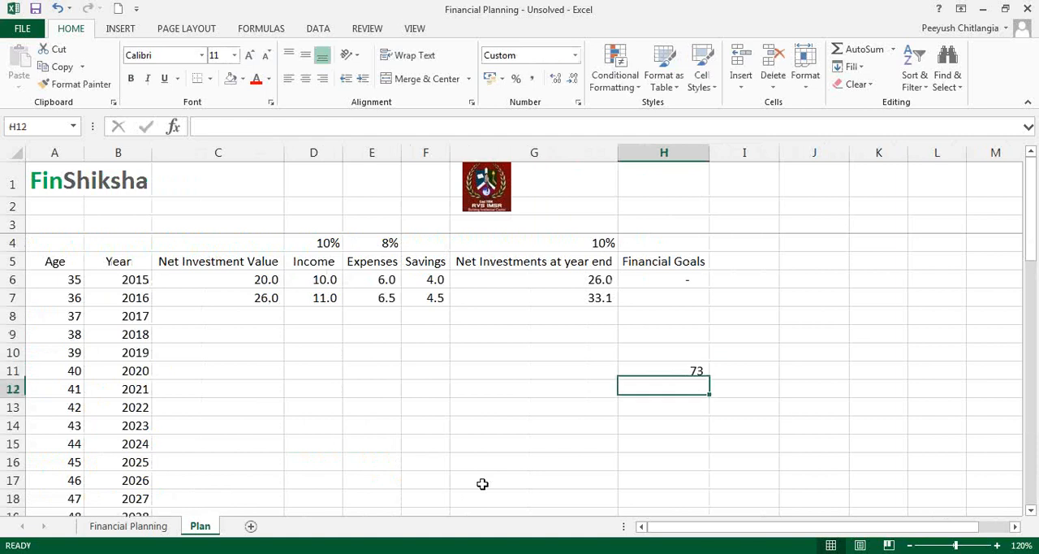
key(Down)
key(Down)
key(Down)
key(Up)
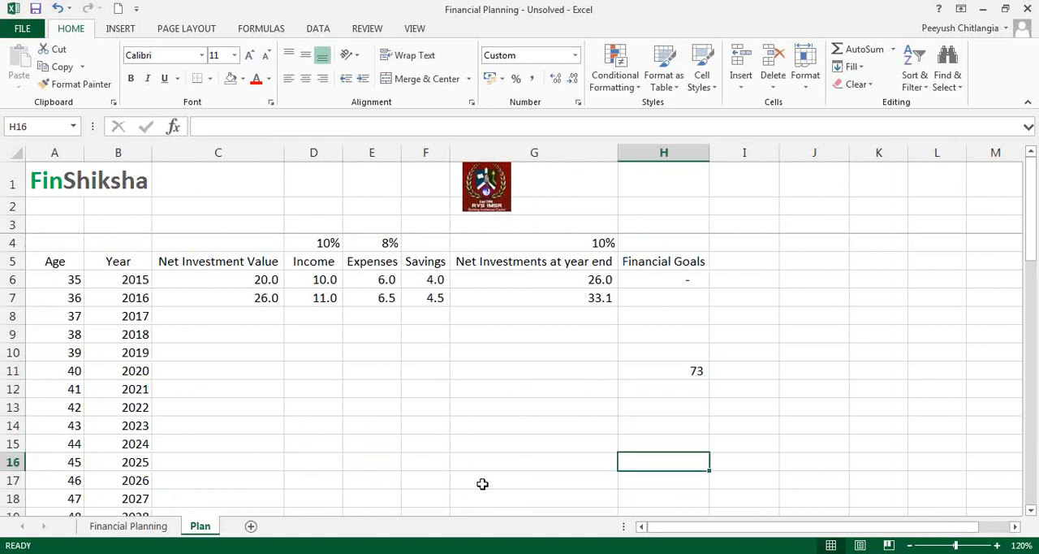
text(=)
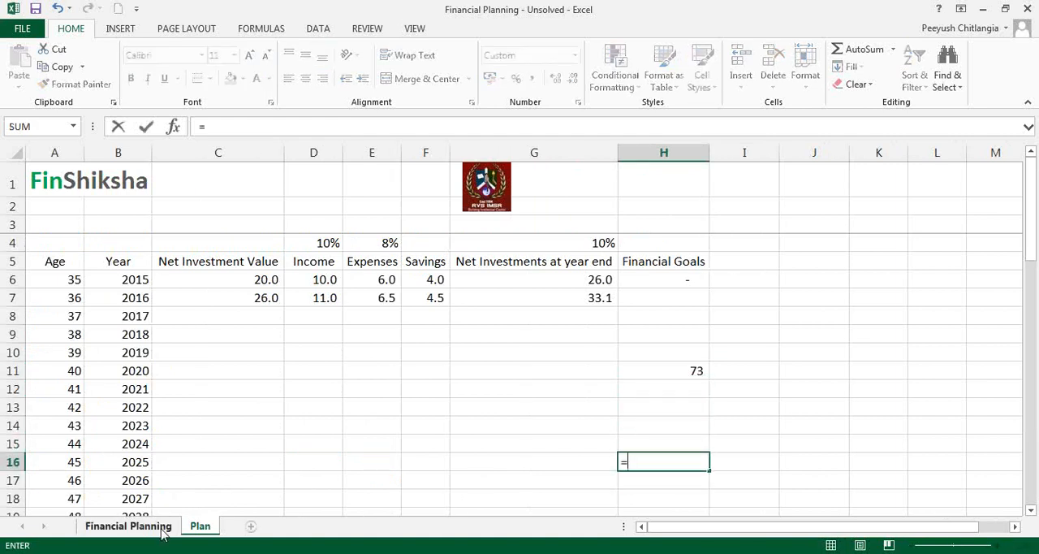
click(160, 526)
click(358, 480)
text(/10^5)
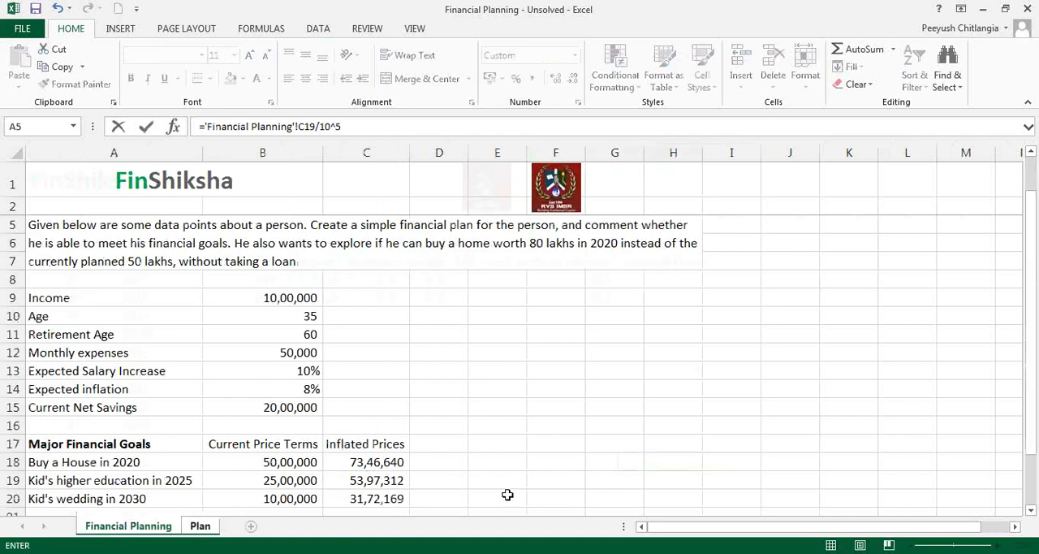
key(Return)
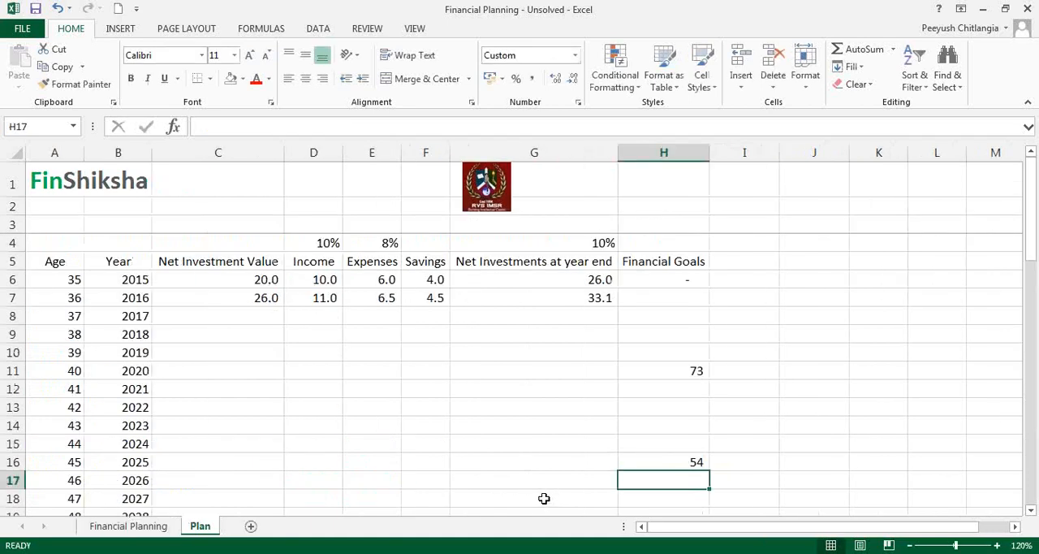
Step: Add the units note "all values in Rs Lakhs" in A3
click(72, 228)
text(a)
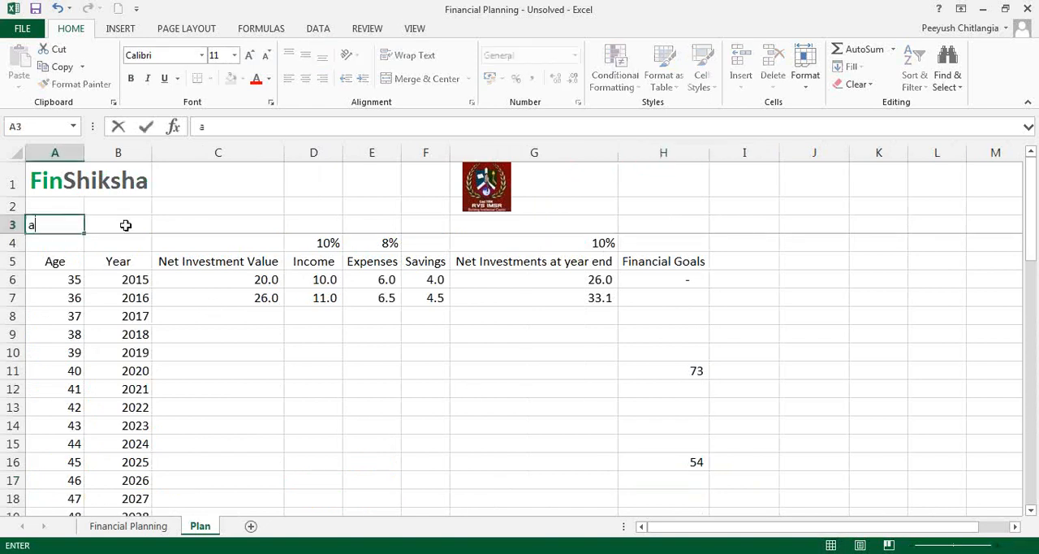
text(ll values in )
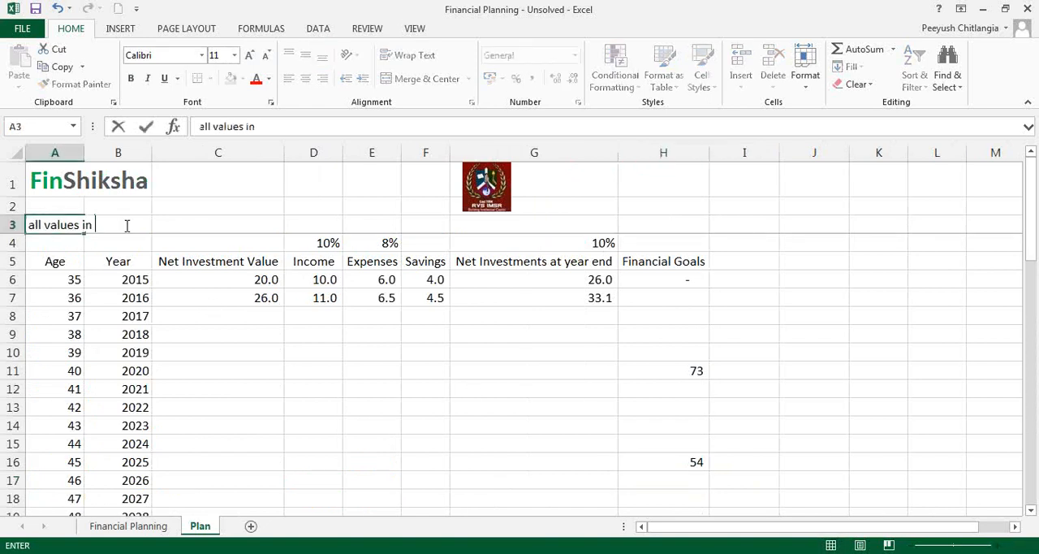
text(Rs Lakhs)
key(Return)
Step: Link the 2030 goal in H21 to the inflated wedding cost in lakhs with ='Financial Planning'!C20/10^5
key(Down)
key(Down)
key(Down)
key(Right)
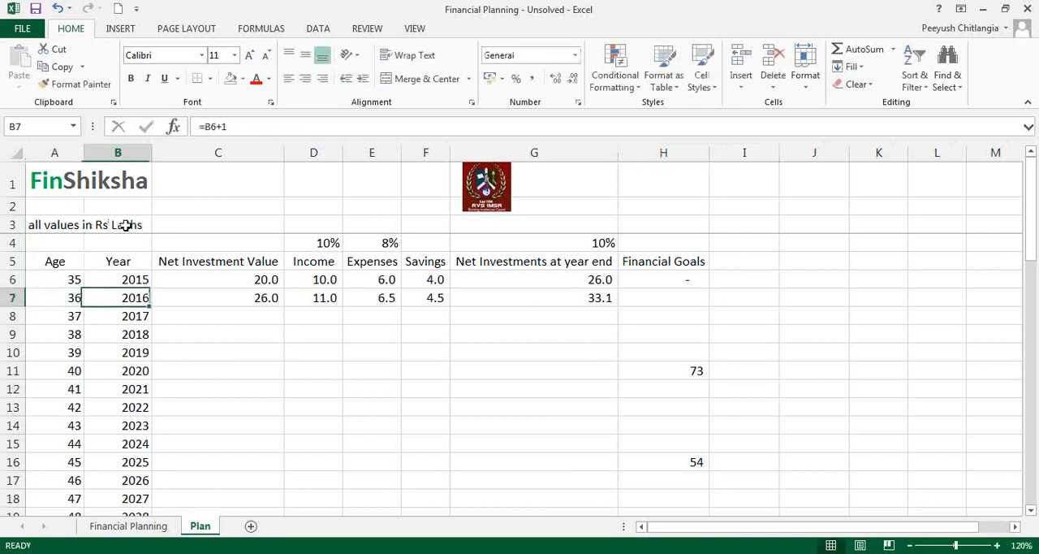
key(Right)
key(Right)
key(Right)
key(Right)
key(Right)
key(Right)
key(Right)
key(Right)
key(Right)
key(Right)
key(Right)
key(Down)
key(Down)
key(Down)
key(Down)
key(Down)
key(Down)
key(Down)
key(Down)
key(Down)
key(Down)
key(Left)
key(Left)
key(Left)
key(Left)
key(Left)
key(Down)
key(Down)
key(Down)
key(Down)
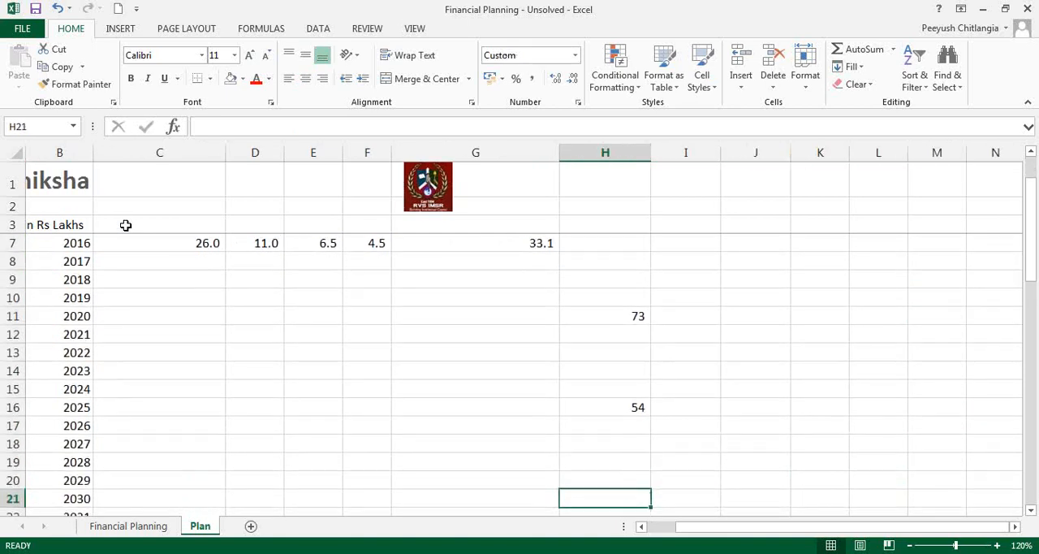
text(=)
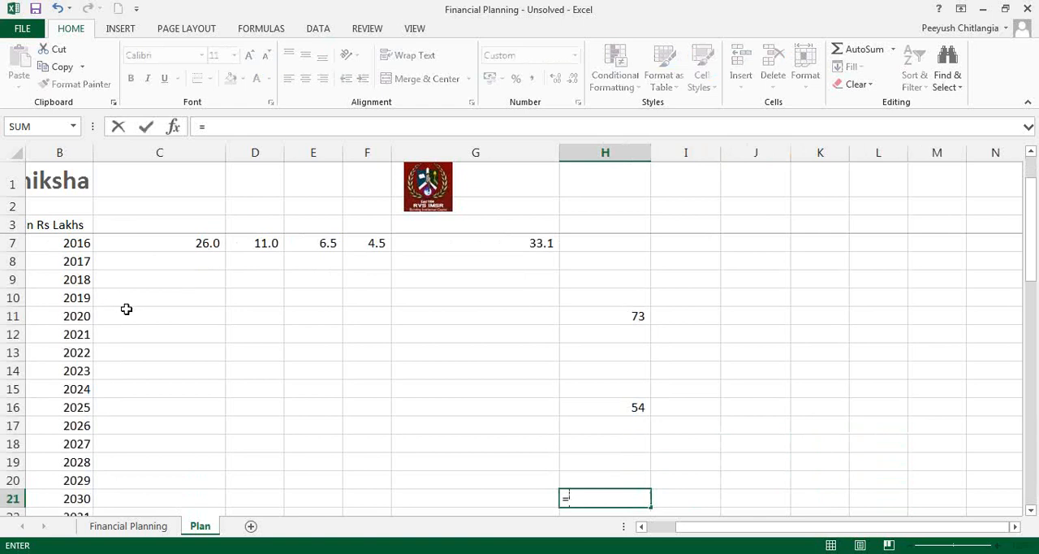
click(127, 527)
click(346, 499)
text(/10^)
key(Return)
key(Up)
key(Up)
key(Up)
key(Up)
key(Up)
key(Up)
key(Up)
key(Up)
key(Up)
key(Up)
key(Up)
key(Up)
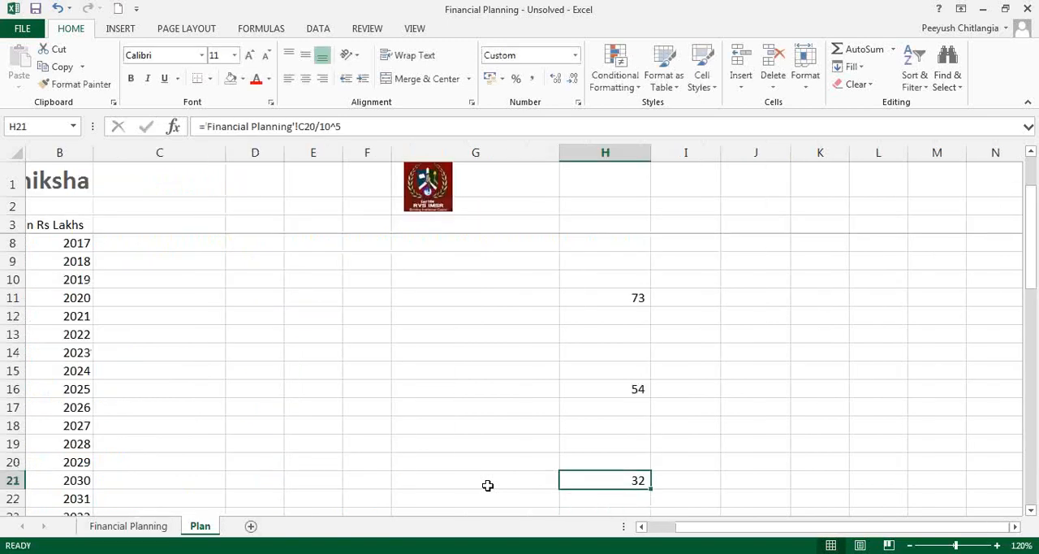
key(Up)
key(Up)
key(Up)
key(Up)
key(Up)
key(Up)
key(Up)
key(Up)
key(Up)
key(Down)
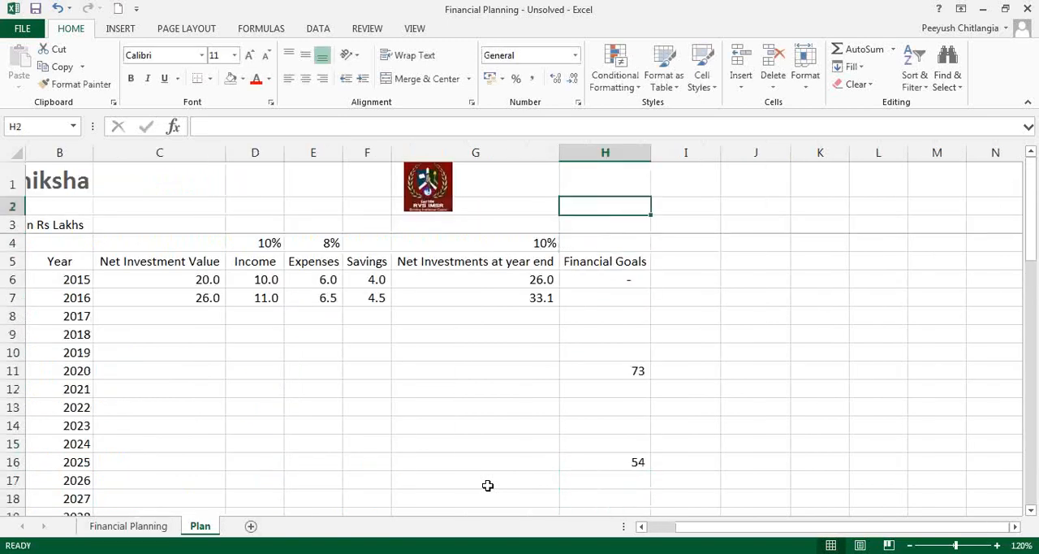
key(Down)
key(Down)
key(Down)
key(Down)
key(Left)
key(Left)
key(Left)
key(Left)
key(Left)
key(Left)
key(Left)
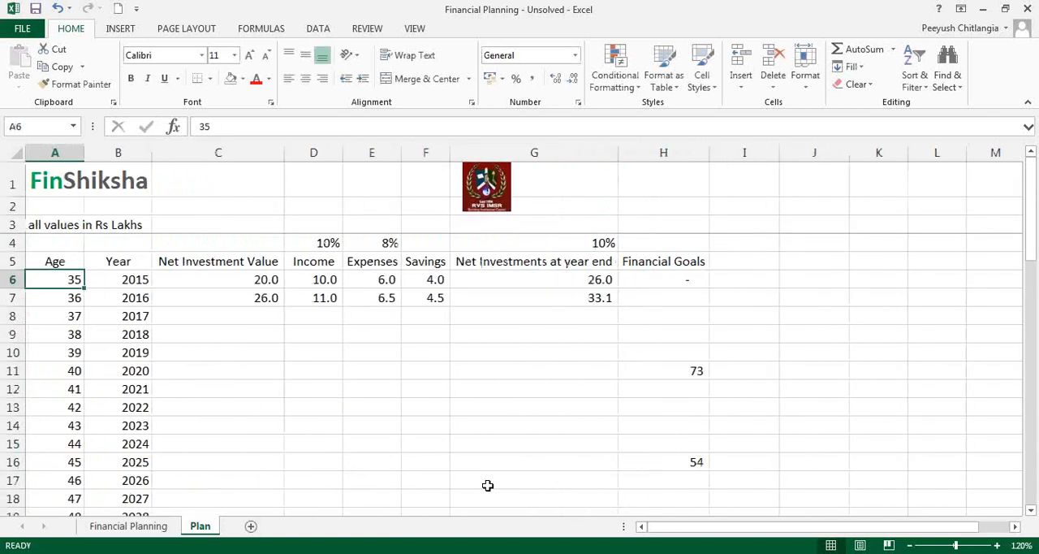
click(69, 223)
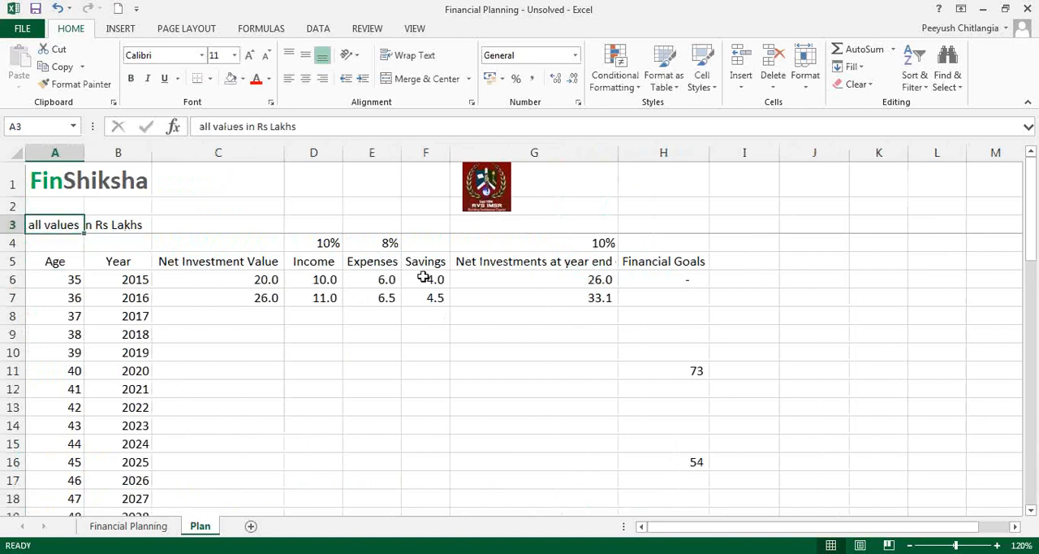
click(414, 29)
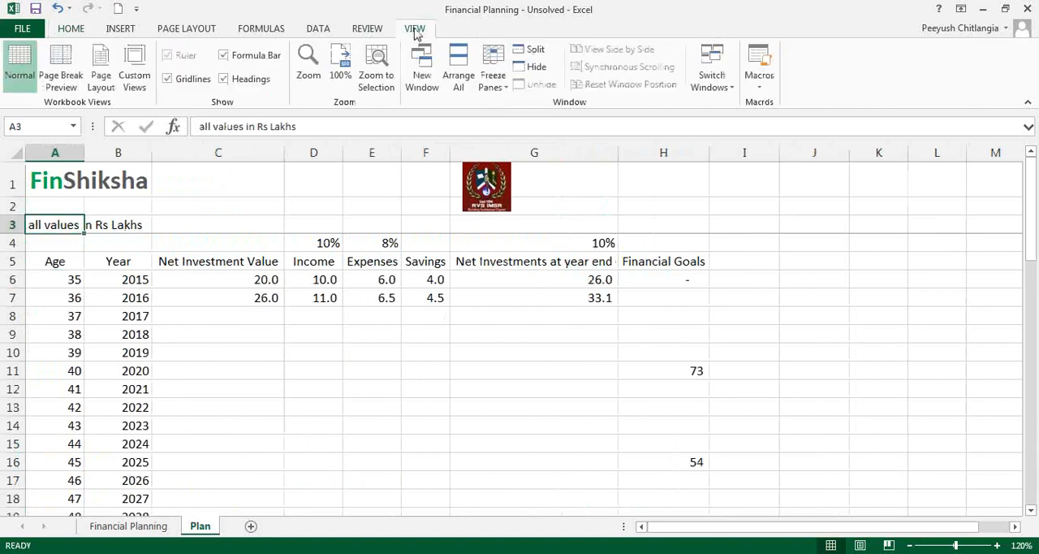
click(514, 67)
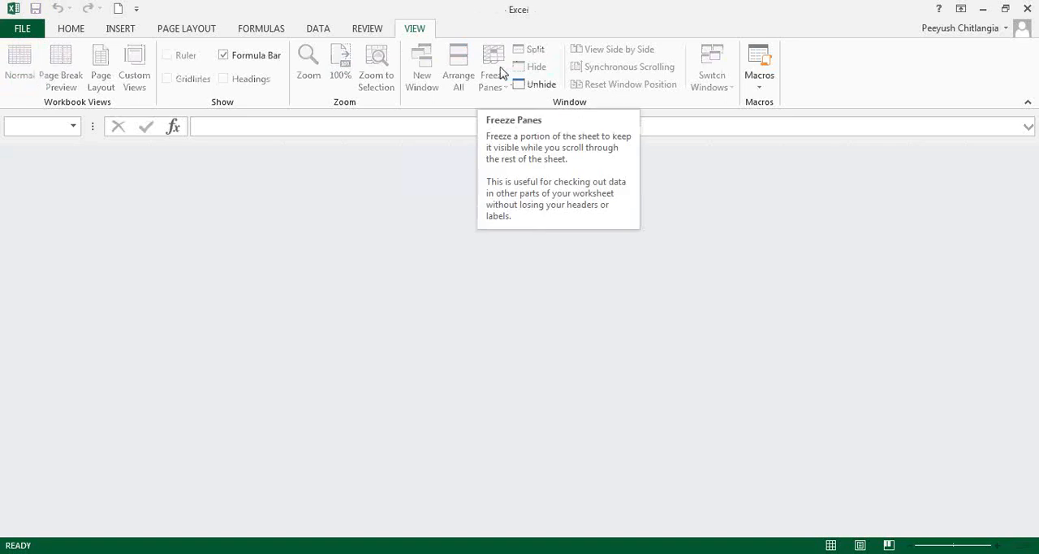
click(536, 88)
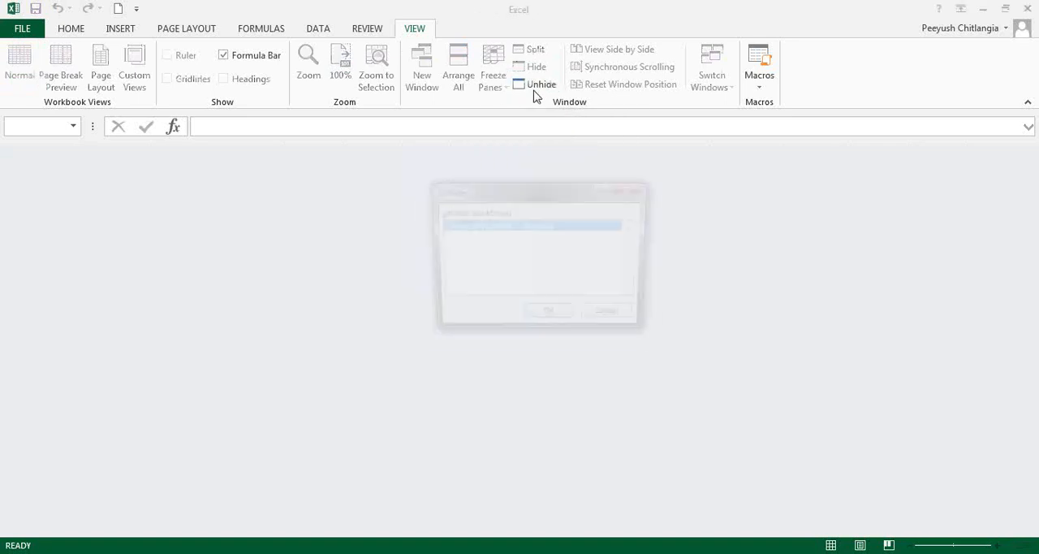
click(552, 320)
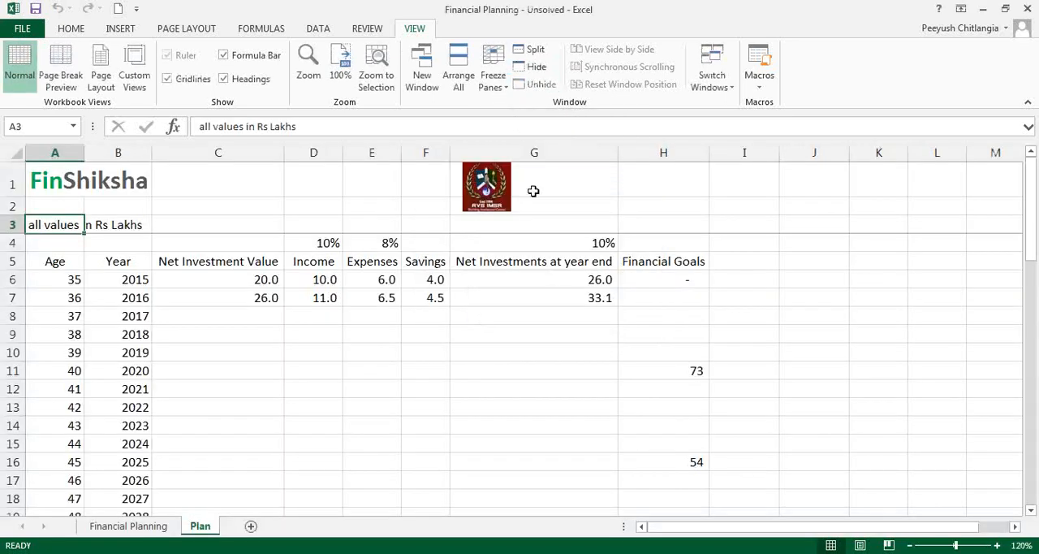
Step: Remove the existing frozen panes and freeze the rows above row 6 so the column headings stay fixed
click(494, 78)
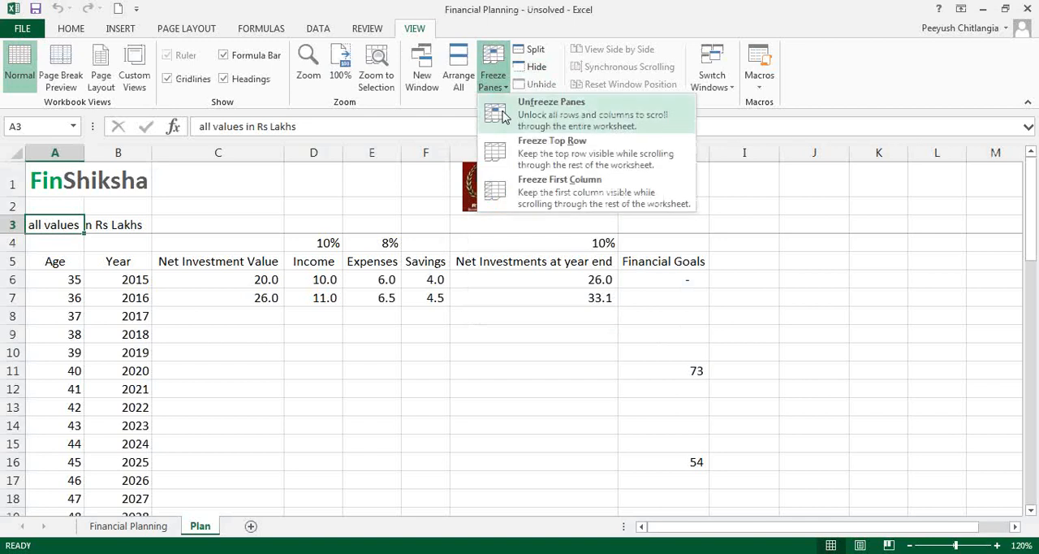
click(503, 116)
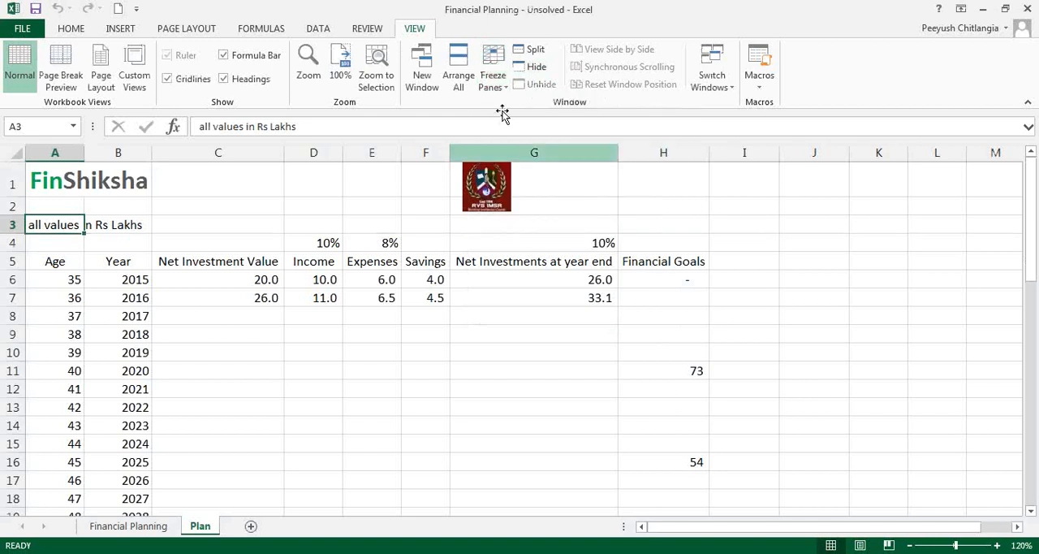
click(58, 281)
click(493, 79)
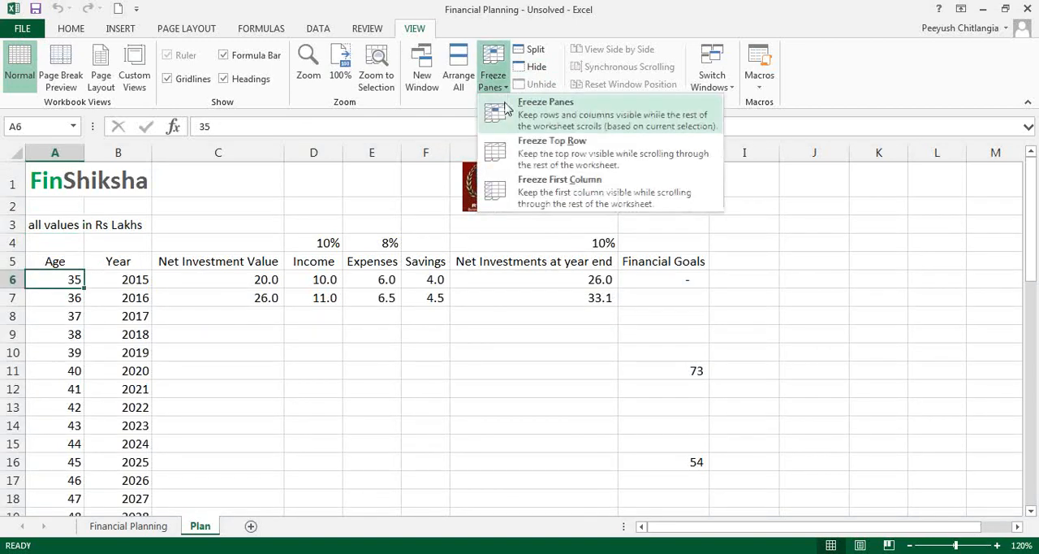
click(506, 108)
Step: Check how the frozen heading rows behave while moving down and back up through the age column
key(Down)
key(Down)
key(Down)
key(Down)
key(Down)
key(Down)
key(Down)
key(Down)
key(Down)
key(Down)
key(Down)
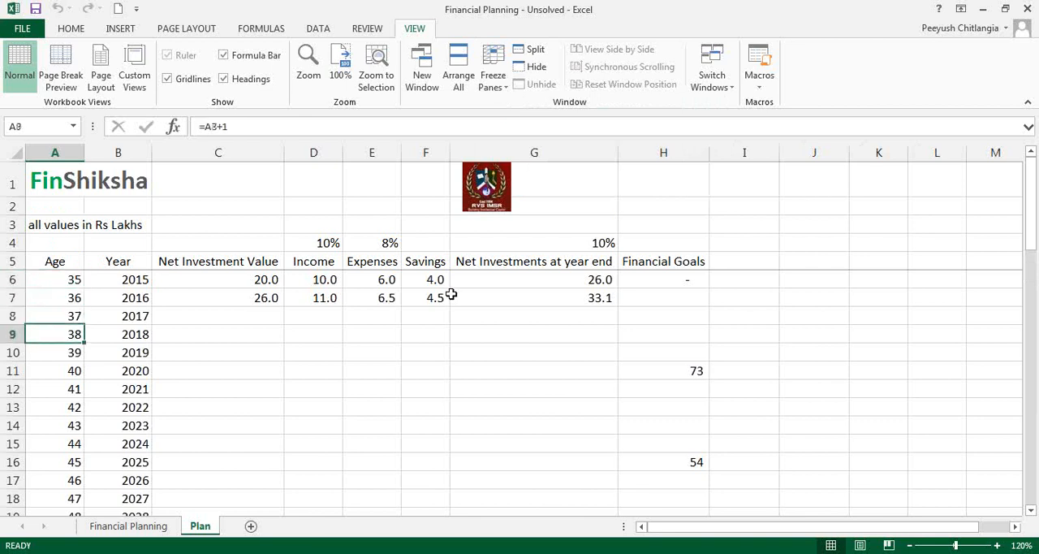
key(Down)
key(Down)
key(Down)
key(Down)
key(Down)
key(Down)
key(Down)
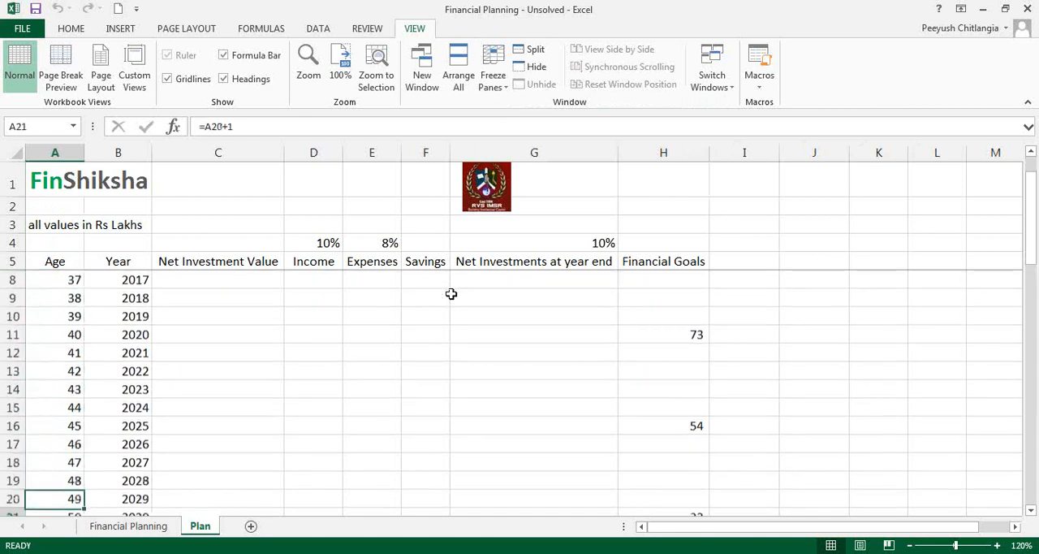
key(Up)
key(Up)
key(Up)
key(Up)
key(Up)
key(Up)
key(Up)
key(Up)
key(Up)
key(Up)
key(Up)
key(Up)
key(Up)
key(Up)
key(Up)
key(Up)
key(Up)
key(Up)
key(Up)
key(Up)
key(Up)
key(Up)
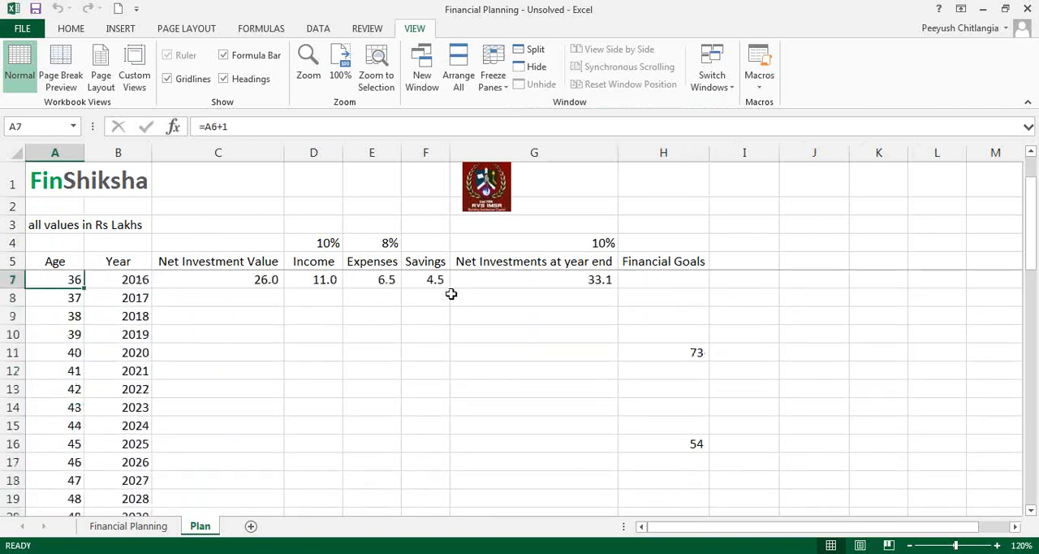
key(Down)
key(Down)
key(Down)
key(Down)
key(Down)
key(Right)
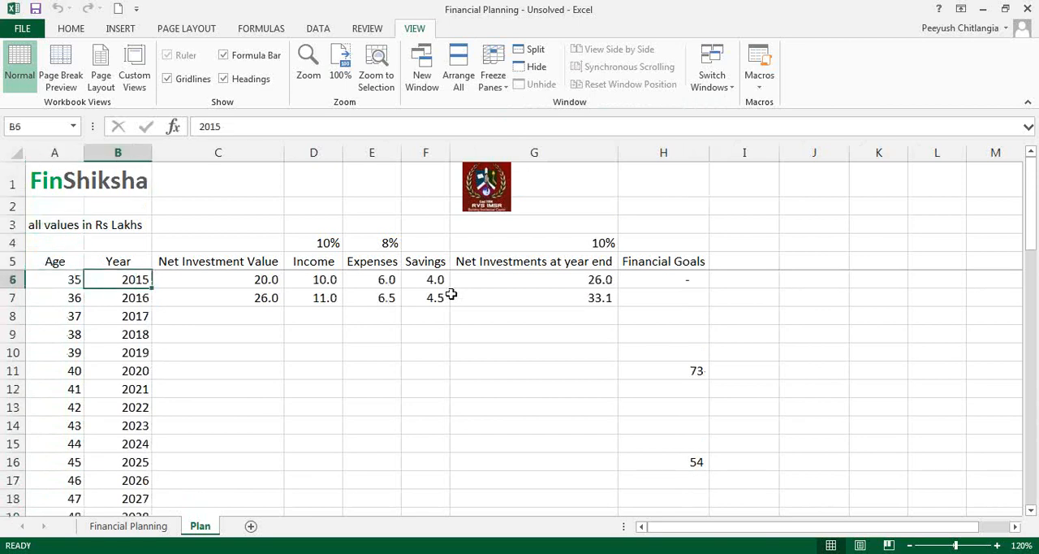
Step: Fill the 2016 formulas in C7:G7 down to the 2020 row, row 11
key(Down)
key(Right)
key(Right)
drag(268, 294, 619, 378)
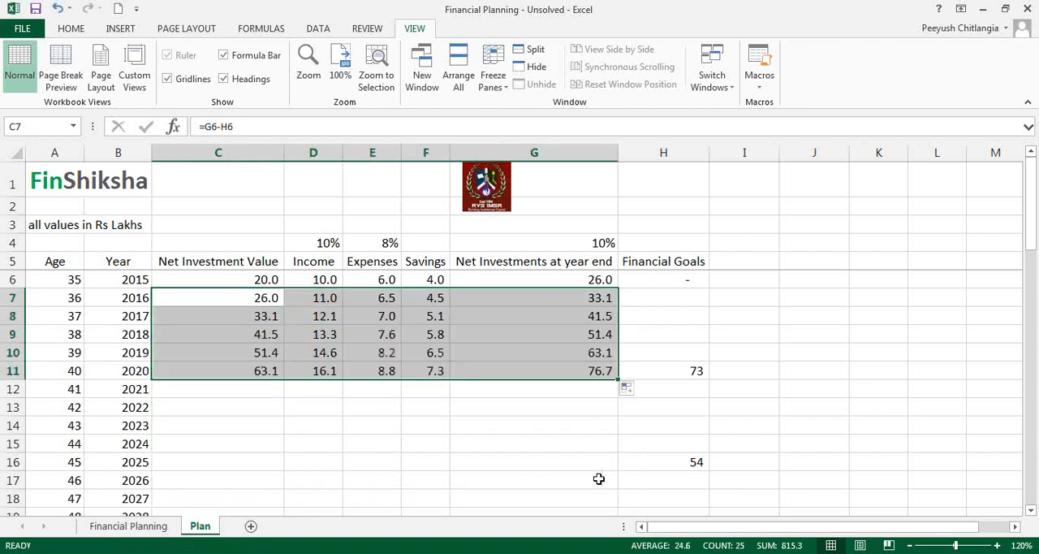
Step: Review the net investment value, income, expenses, savings and year-end investment figures projected for the years up to 2020
click(573, 372)
drag(251, 298, 255, 373)
drag(322, 283, 318, 382)
click(325, 359)
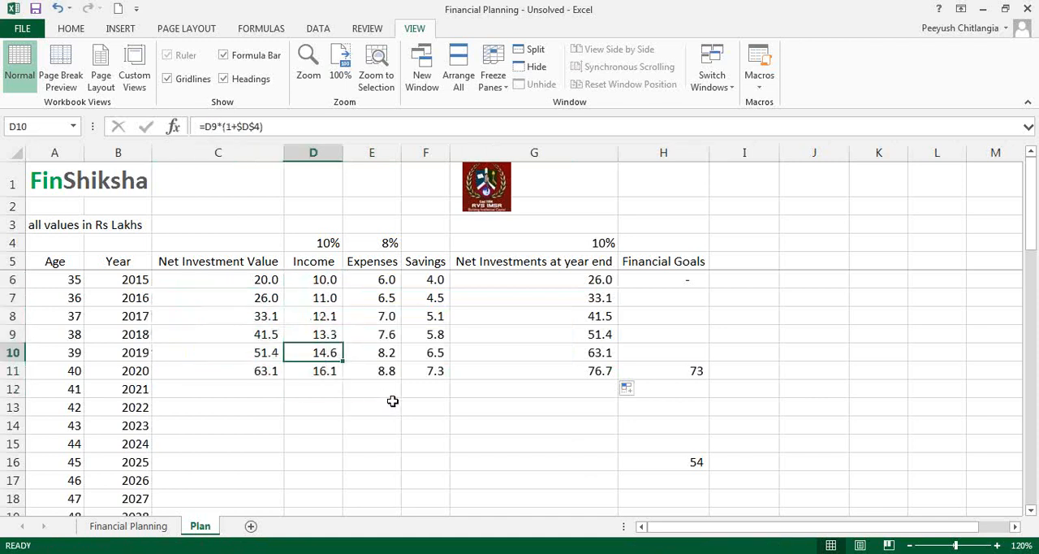
drag(380, 288, 385, 373)
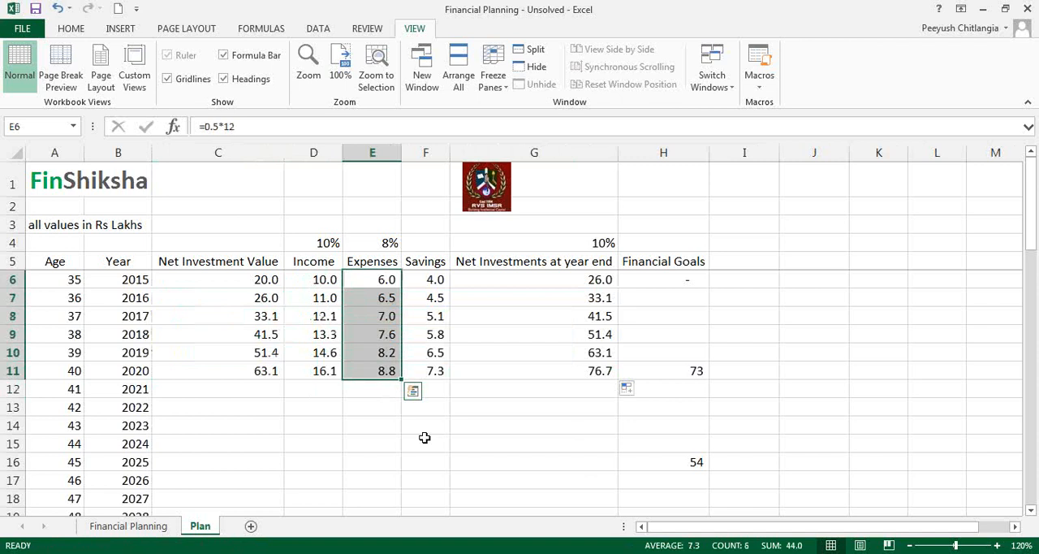
drag(436, 279, 435, 371)
drag(584, 279, 598, 383)
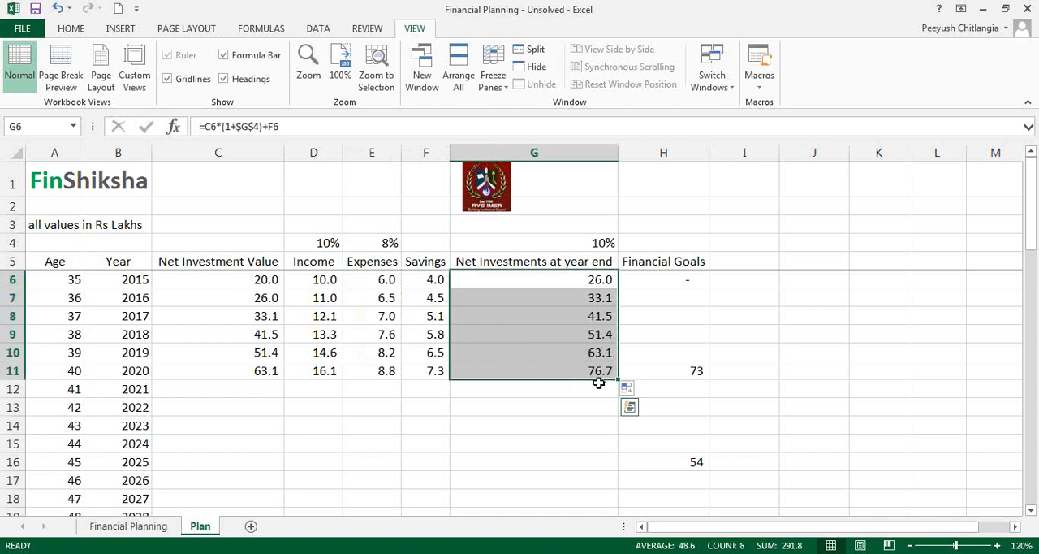
Step: Fill the 2020 formulas in C11:G11 down one row to 2021
drag(269, 373, 603, 382)
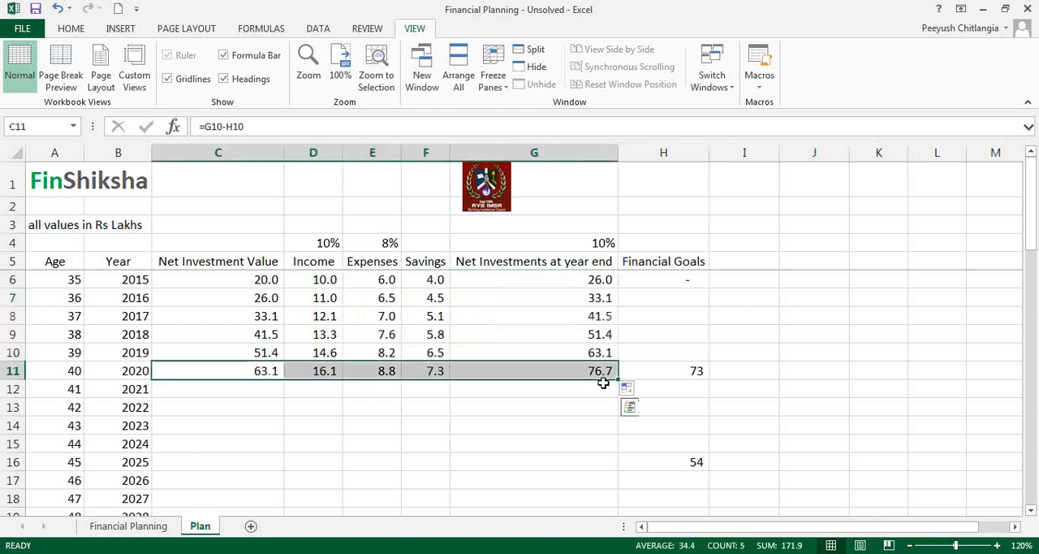
click(621, 378)
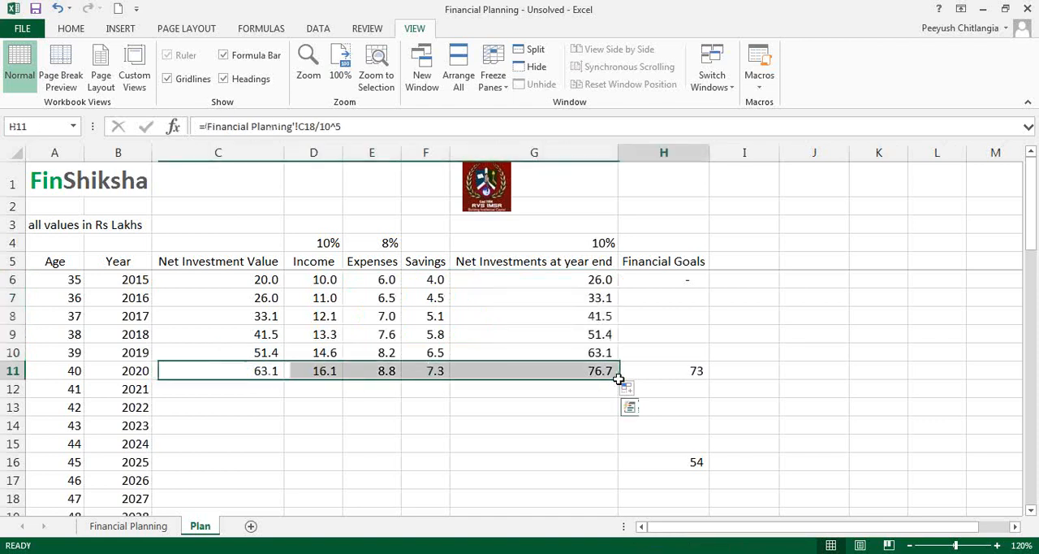
drag(252, 373, 617, 397)
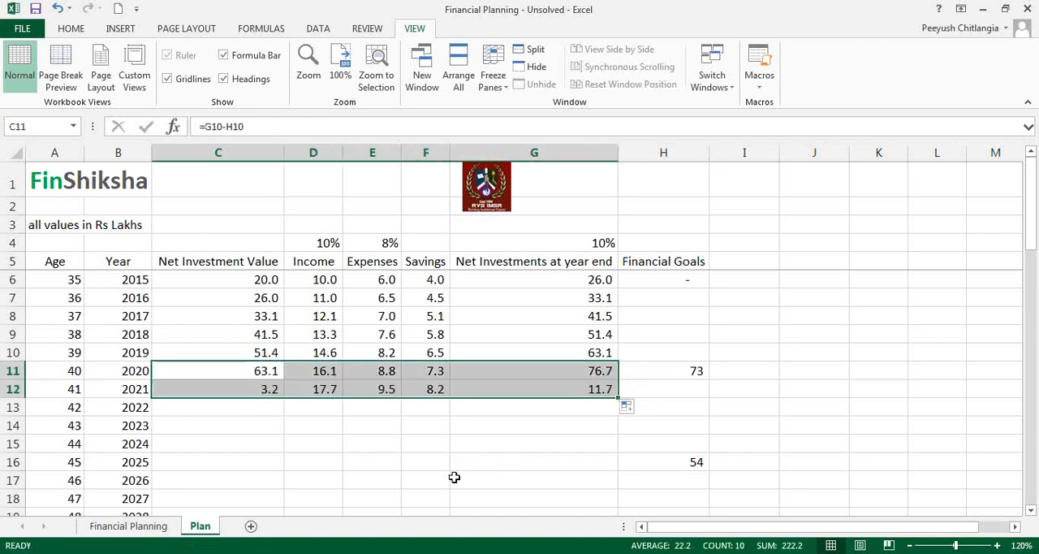
Step: Check the 2021 figures and fill the formulas in C12:G12 down to the 2025 row, row 16
click(260, 386)
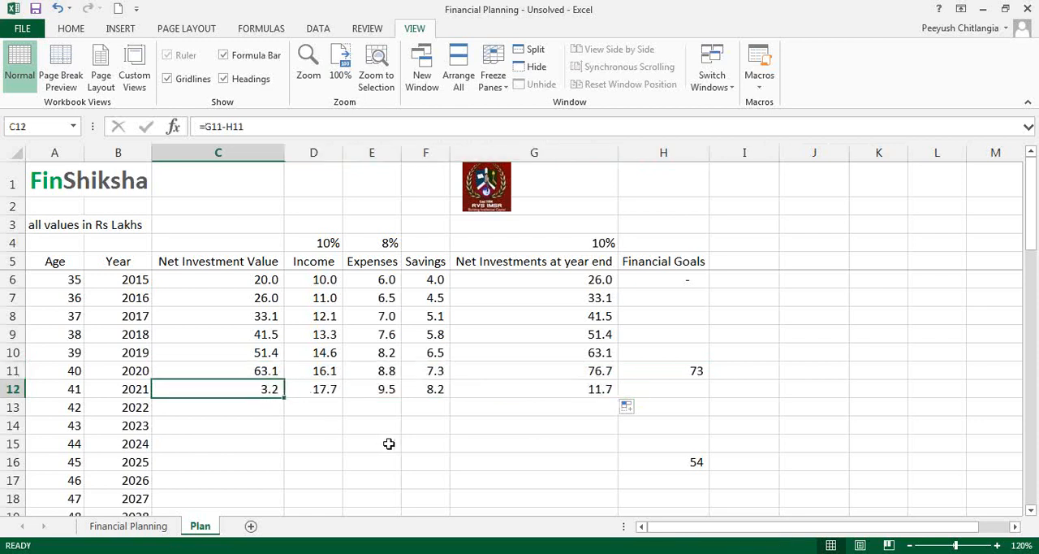
click(318, 388)
click(422, 388)
click(564, 388)
drag(278, 391, 613, 464)
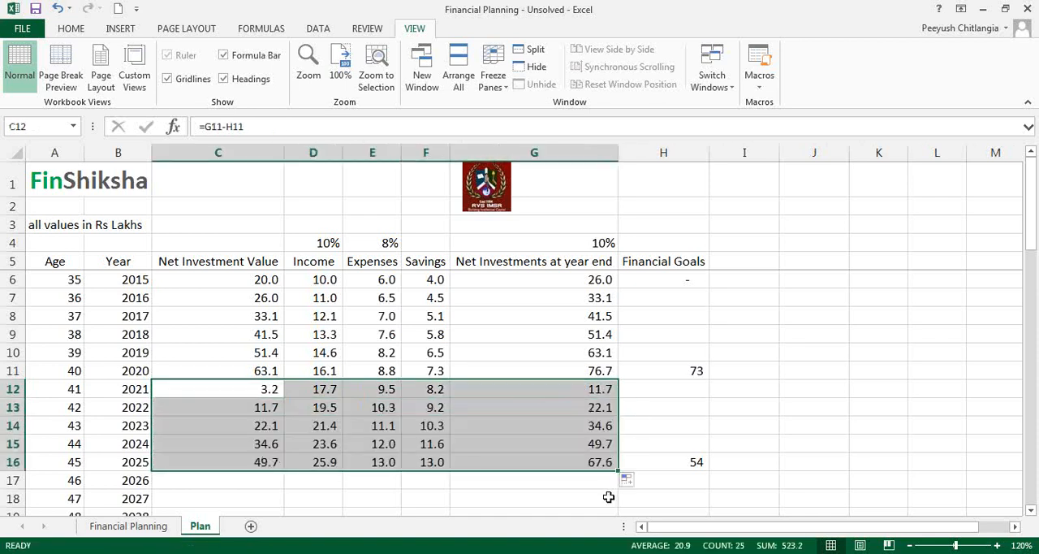
Step: Compare the 2025 investments with that year's goal and fill C16:G16 down to the 2030 row, row 21
click(266, 464)
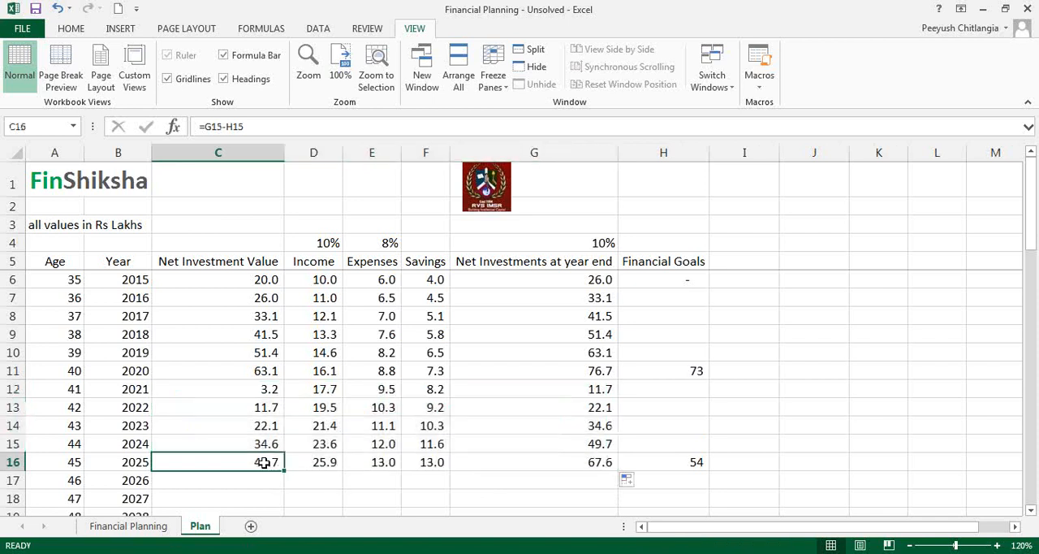
click(568, 464)
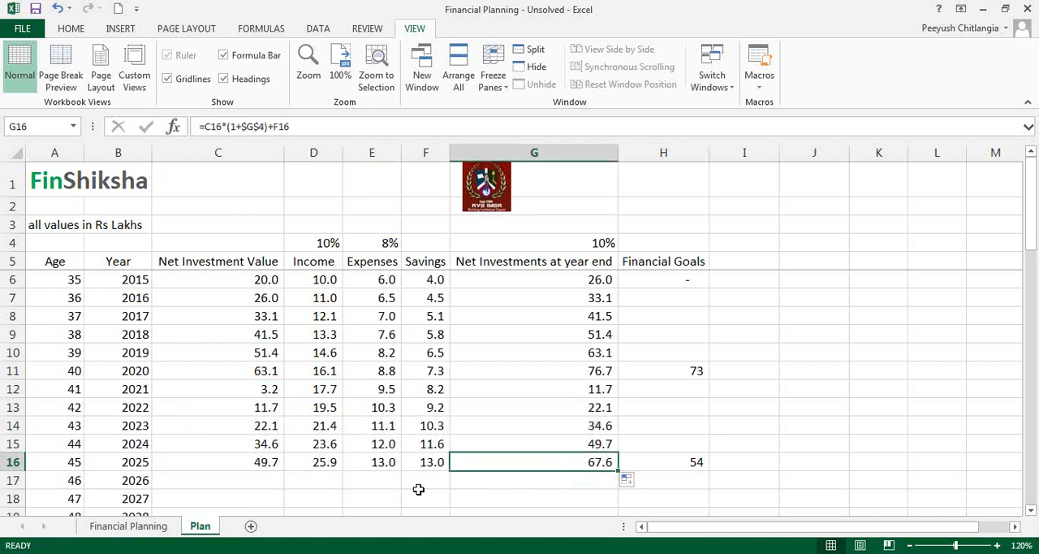
click(640, 464)
drag(269, 464, 549, 468)
drag(619, 474, 608, 457)
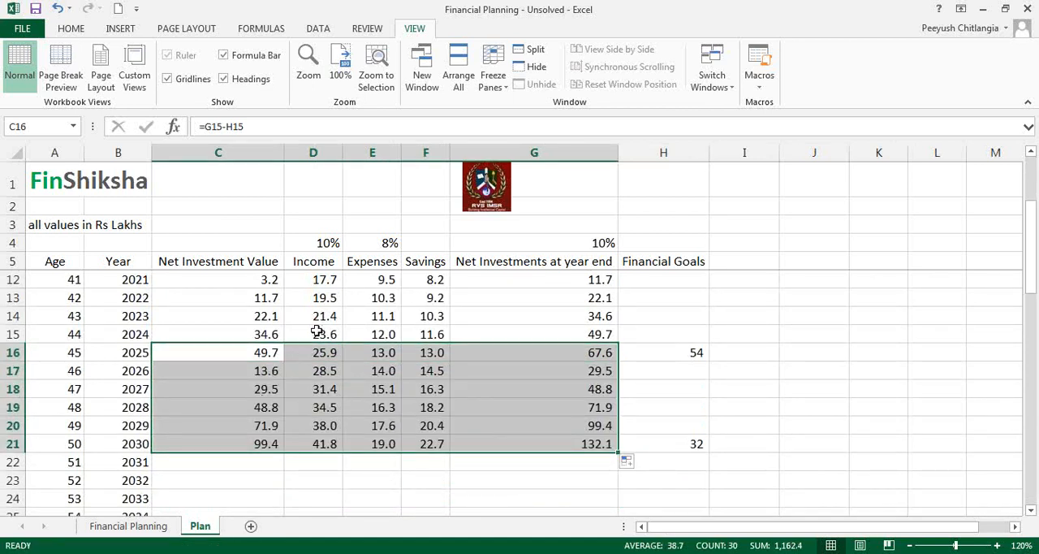
Step: Fill the 2030 formulas in C21:G21 down to the 2040 row at age 60, row 31
click(806, 205)
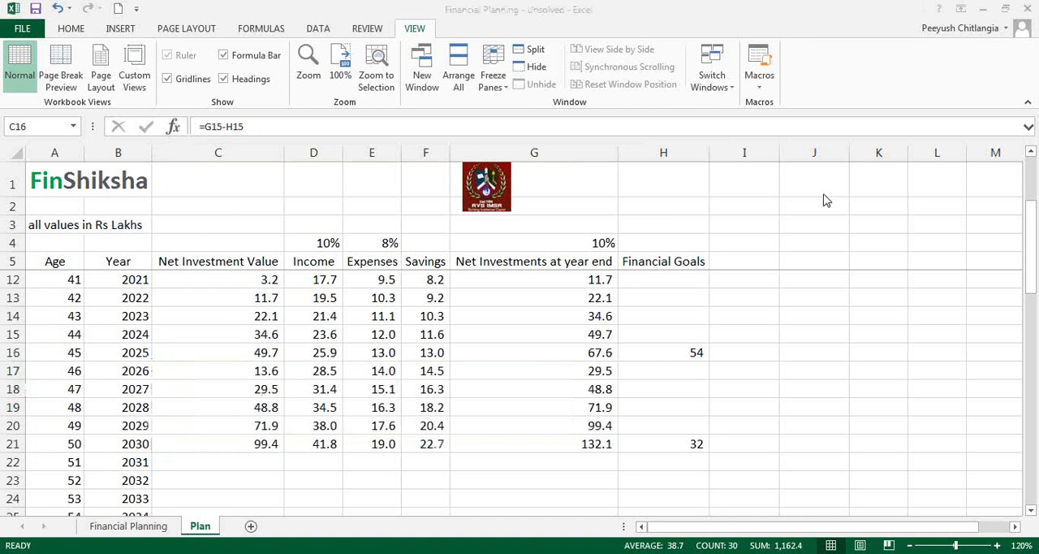
click(829, 251)
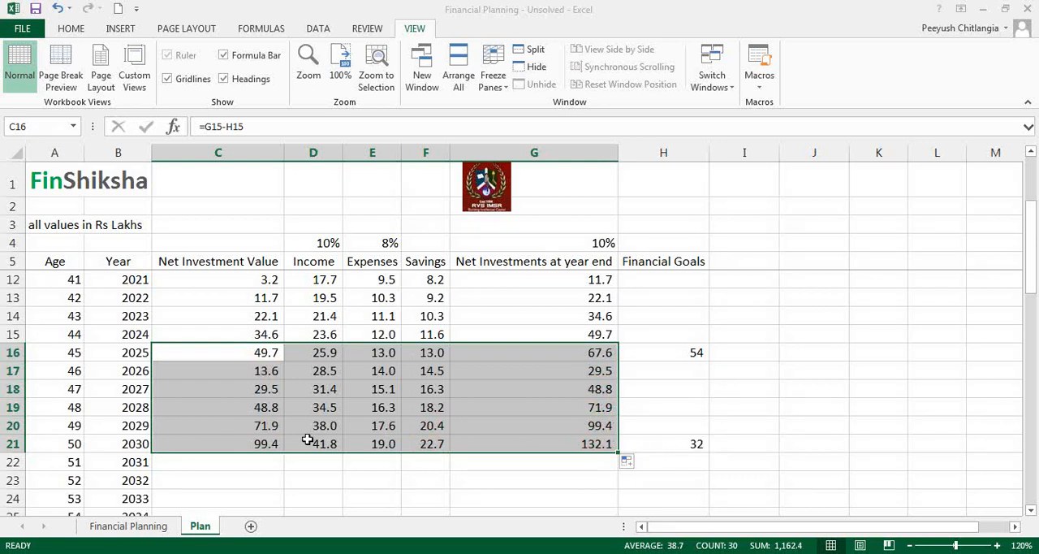
drag(263, 439, 557, 436)
mouse_move(620, 450)
mouse_down()
mouse_move(615, 526)
mouse_move(627, 453)
mouse_up()
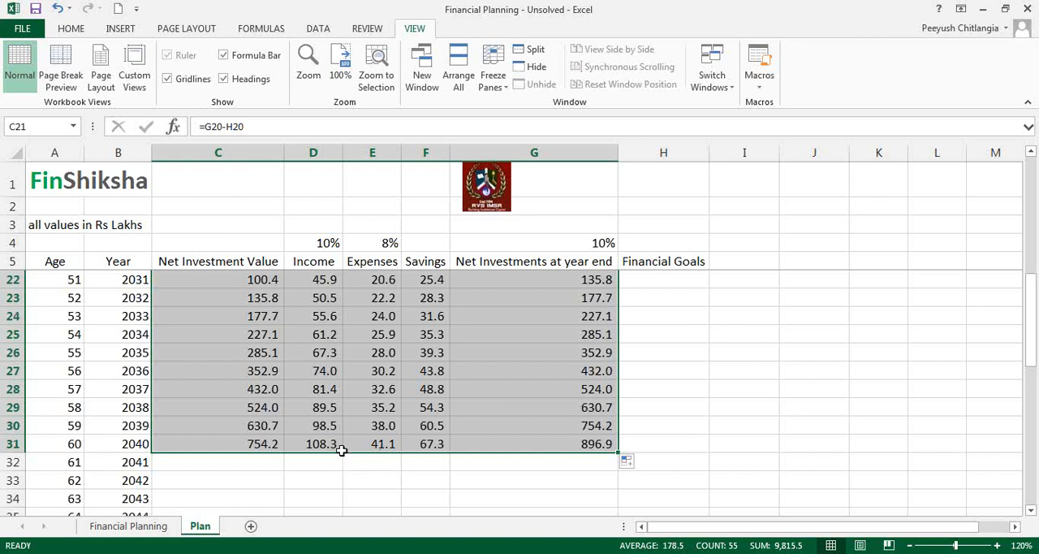
Step: Fill C31:G31 down to 2041 and zero that year's income by appending *0 to the formula in D32
drag(267, 444, 531, 449)
drag(619, 456, 613, 354)
click(337, 352)
key(F2)
text(*0)
key(Return)
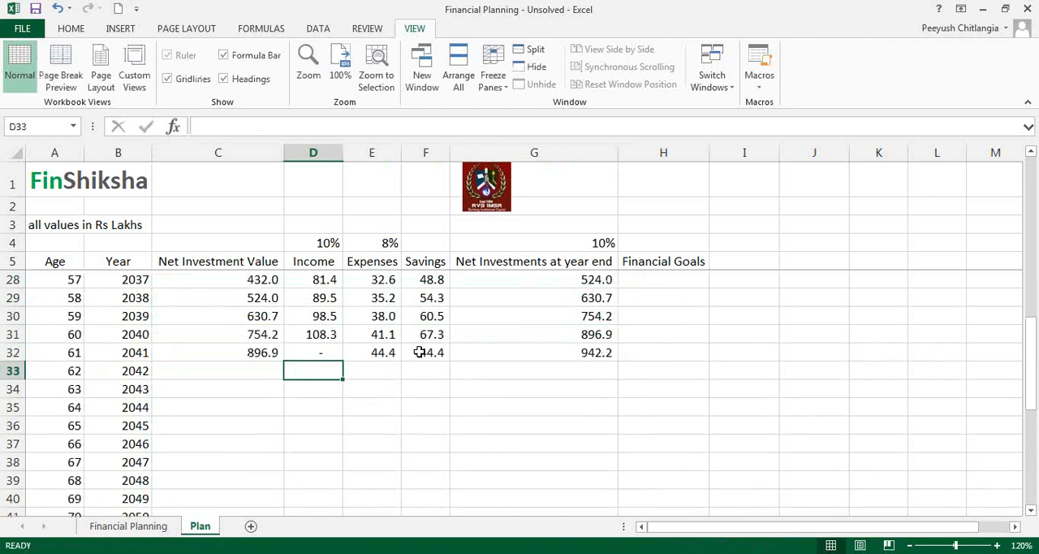
Step: Rewrite the 2016 income formula in D7 as =IF(A7>60,0,D6*(1+$D$4)) so income stops after age 60
scroll(323, 311, up, 7)
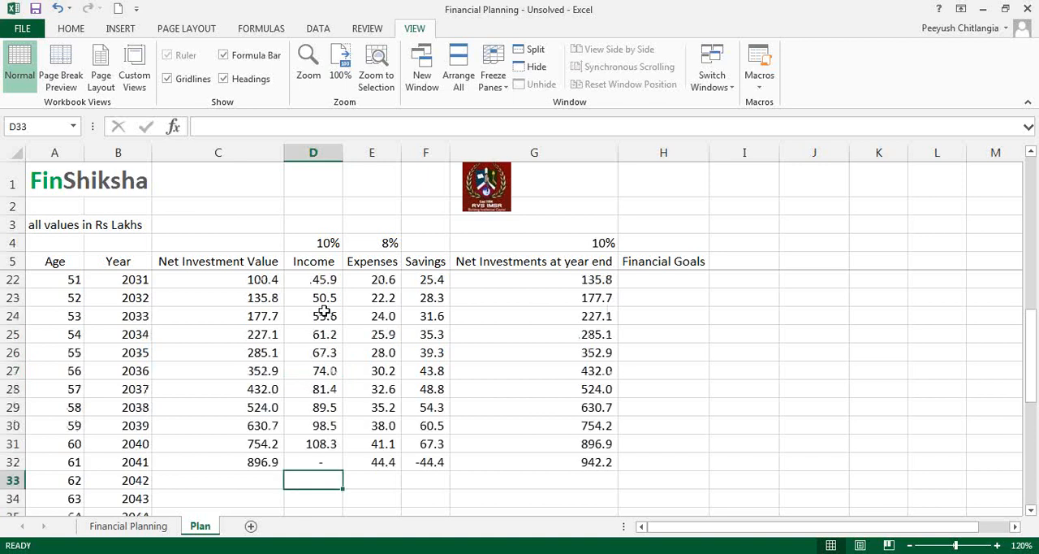
click(328, 281)
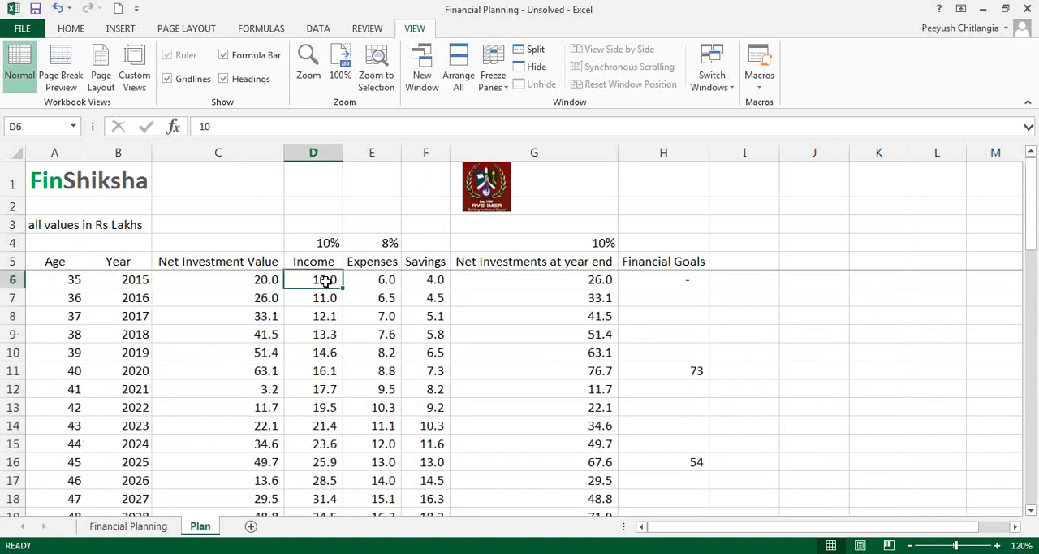
click(319, 297)
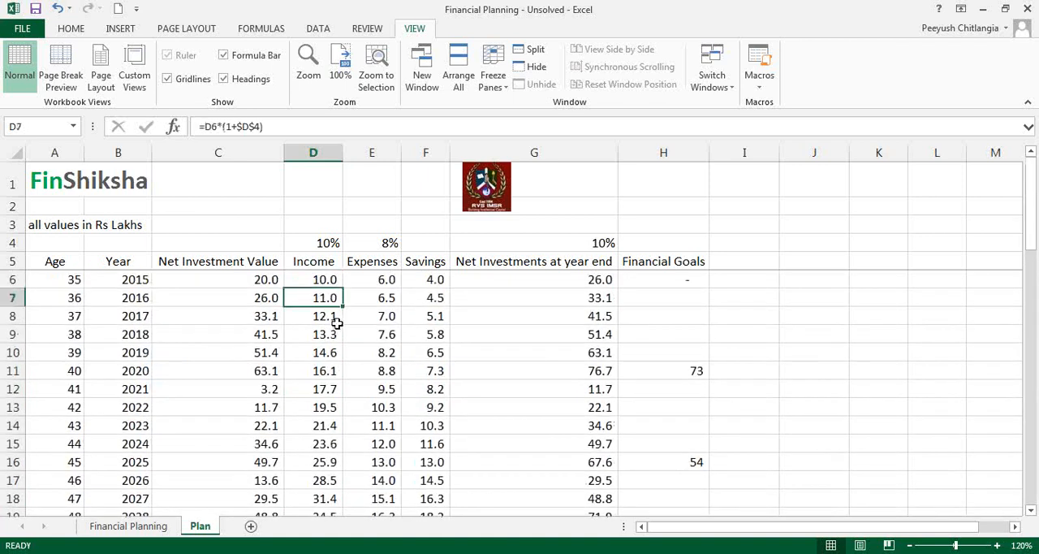
click(207, 130)
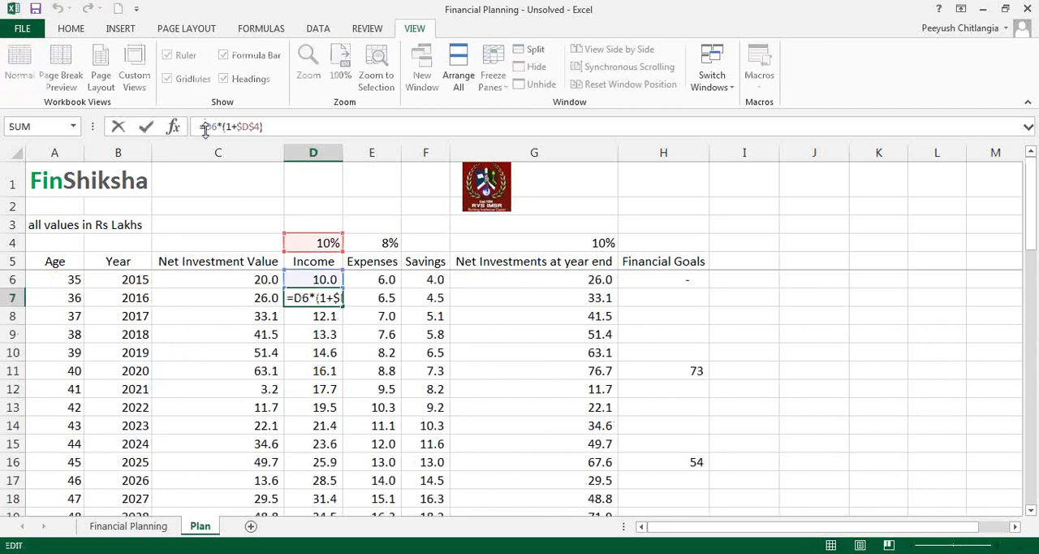
text(if)
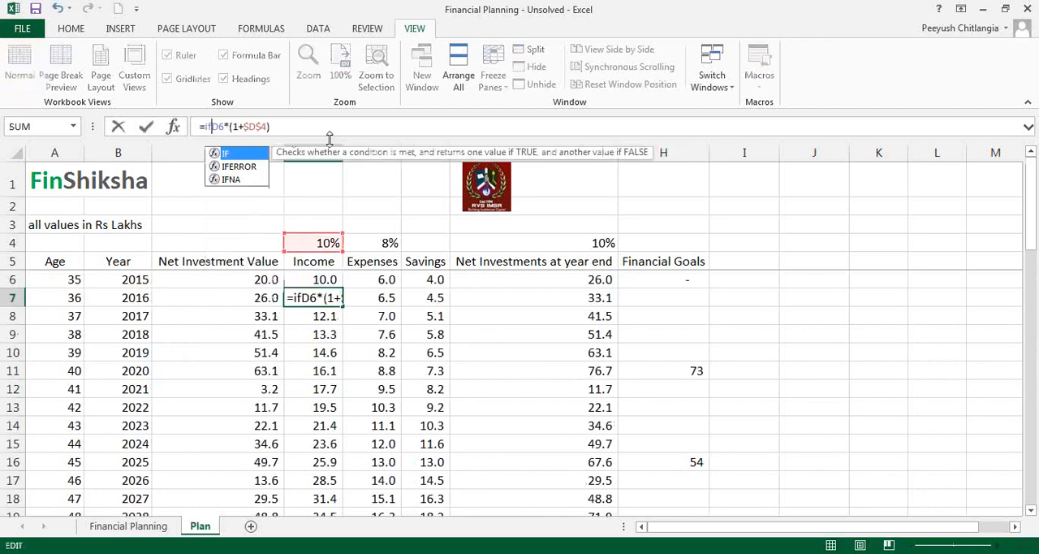
text(()
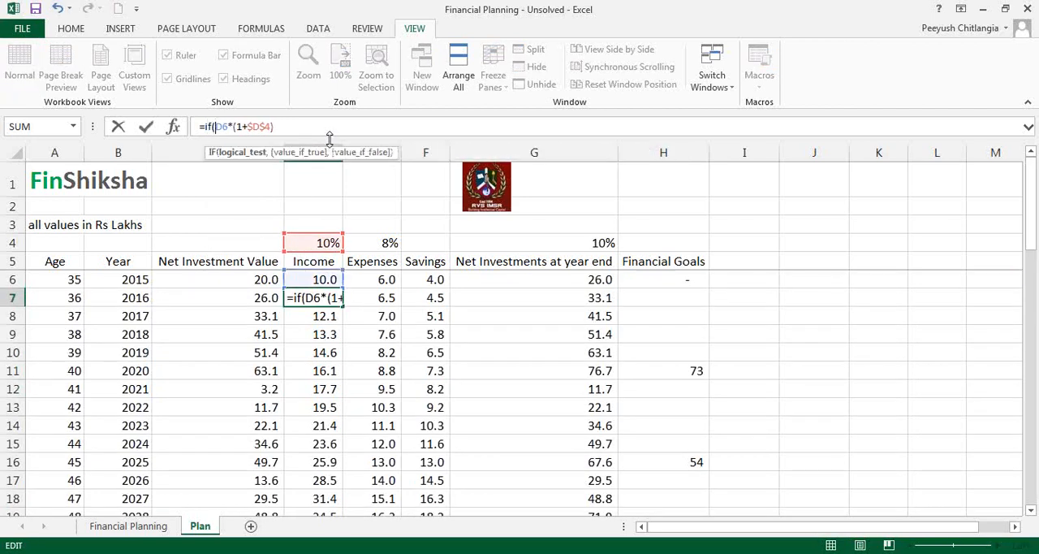
key(Right)
key(Right)
text(,)
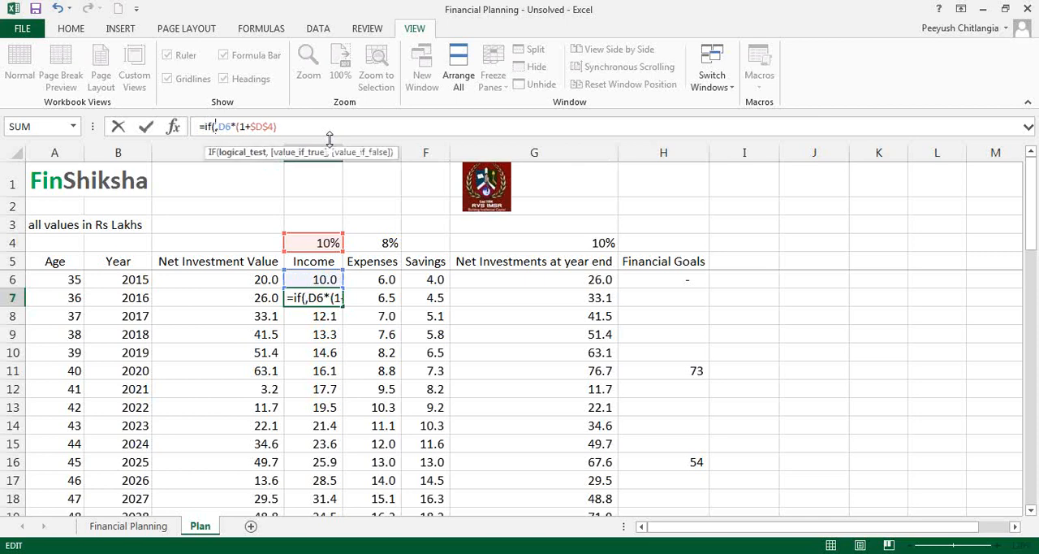
click(58, 297)
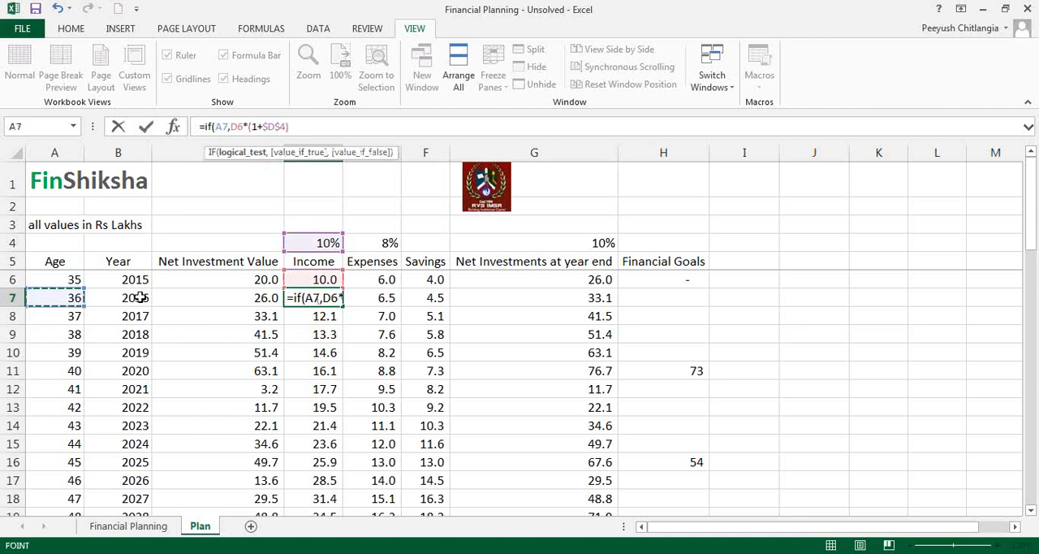
text(>60)
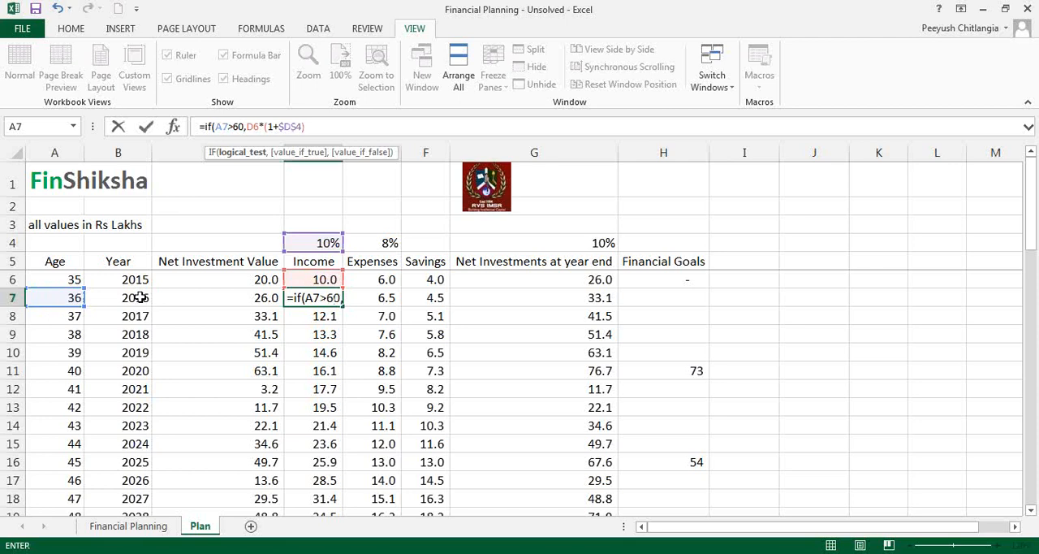
text(,0)
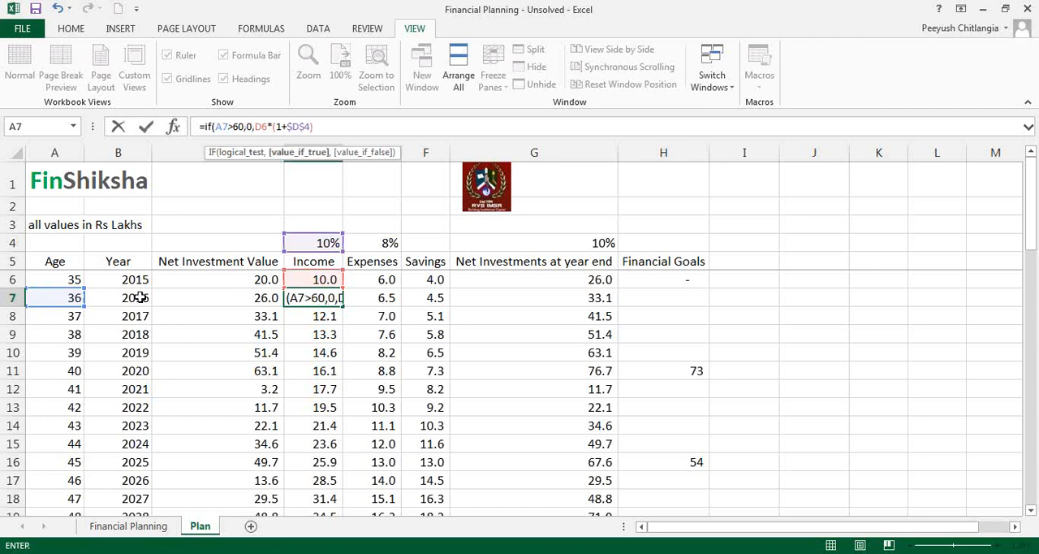
click(338, 132)
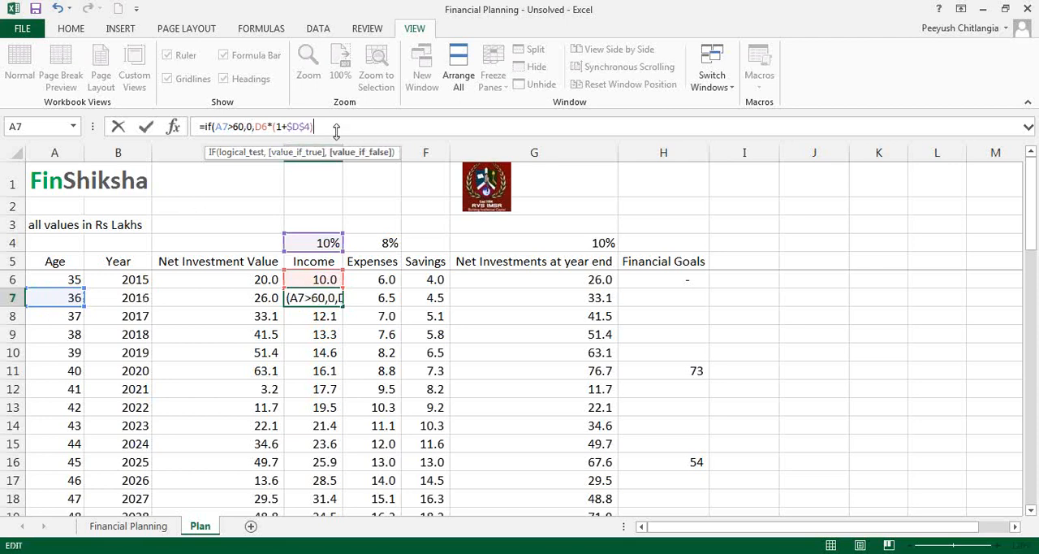
text())
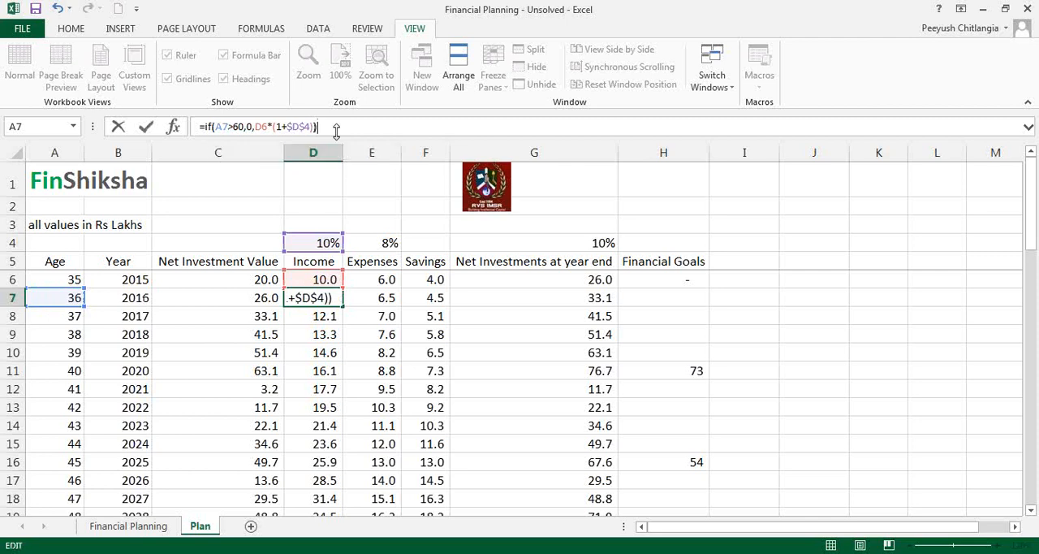
key(Return)
Step: Fill the D7 income formula down the column and fill C32:G32 down to the 2060 row, row 51
key(Up)
drag(347, 305, 337, 469)
drag(268, 426, 603, 451)
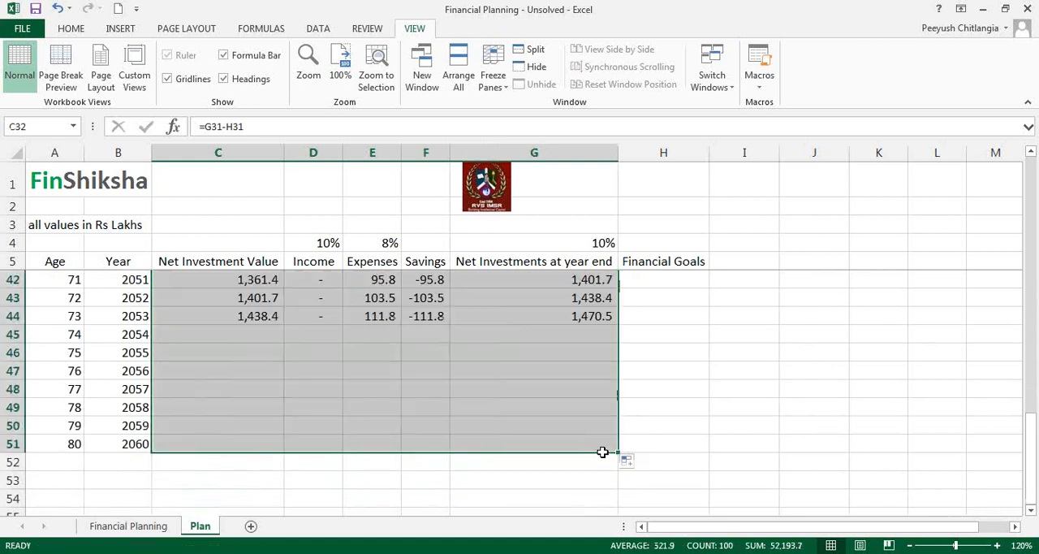
Step: Review the completed projection from 2015 to age 80, comparing net investment values with expenses in the retirement years
scroll(585, 385, up, 7)
click(568, 377)
scroll(563, 376, up, 5)
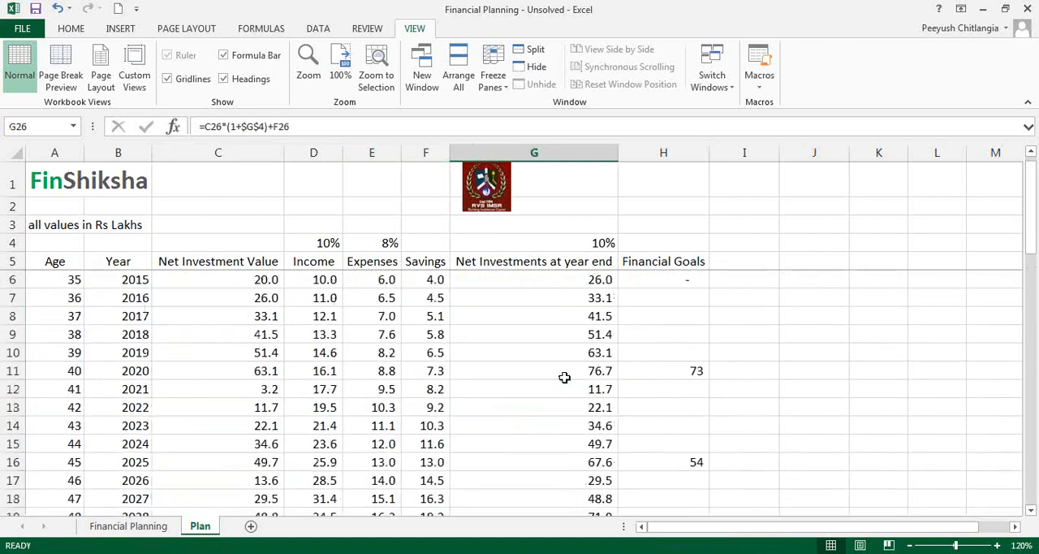
scroll(563, 376, down, 7)
scroll(564, 377, down, 6)
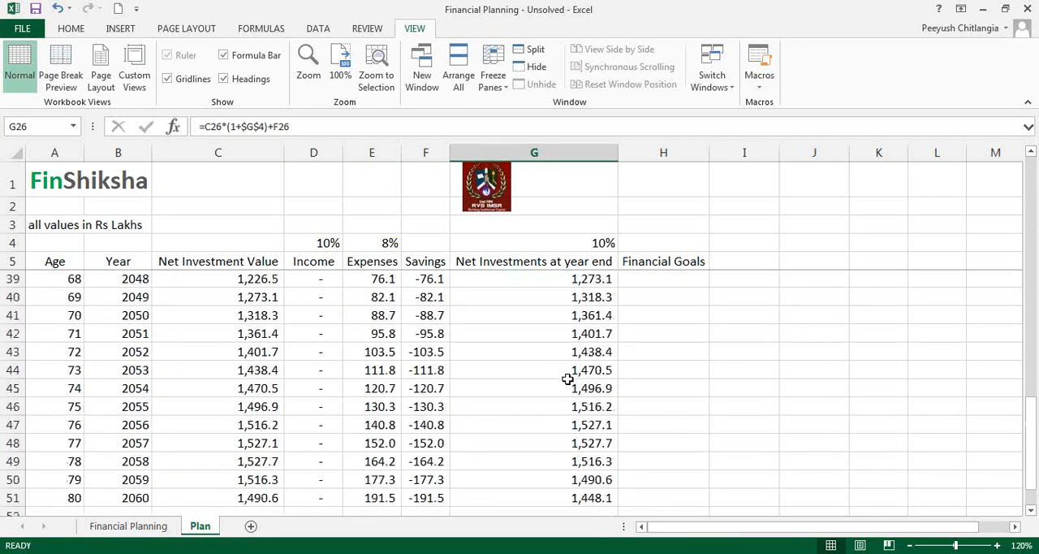
click(271, 390)
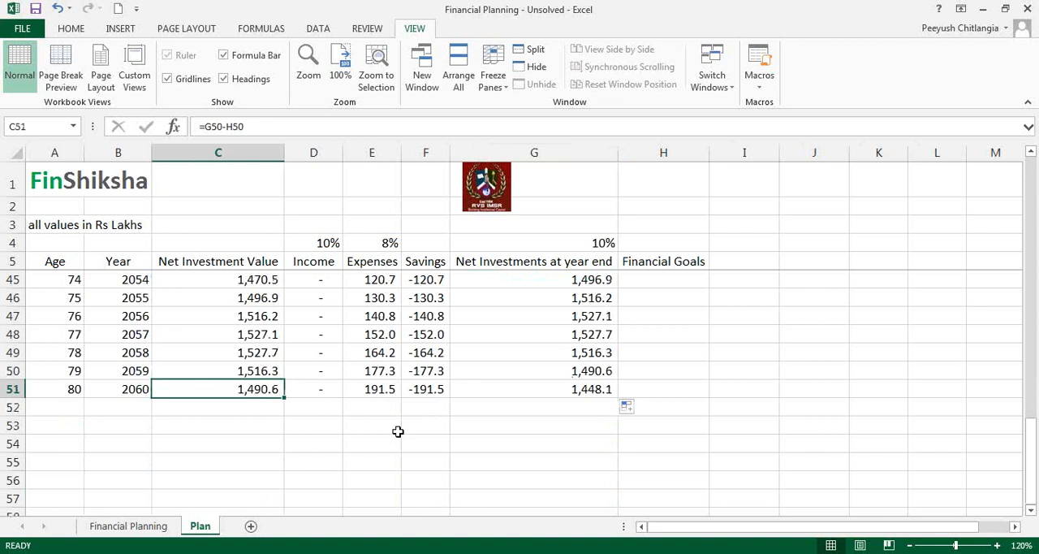
drag(167, 244, 229, 440)
scroll(230, 441, down, 3)
scroll(230, 440, down, 11)
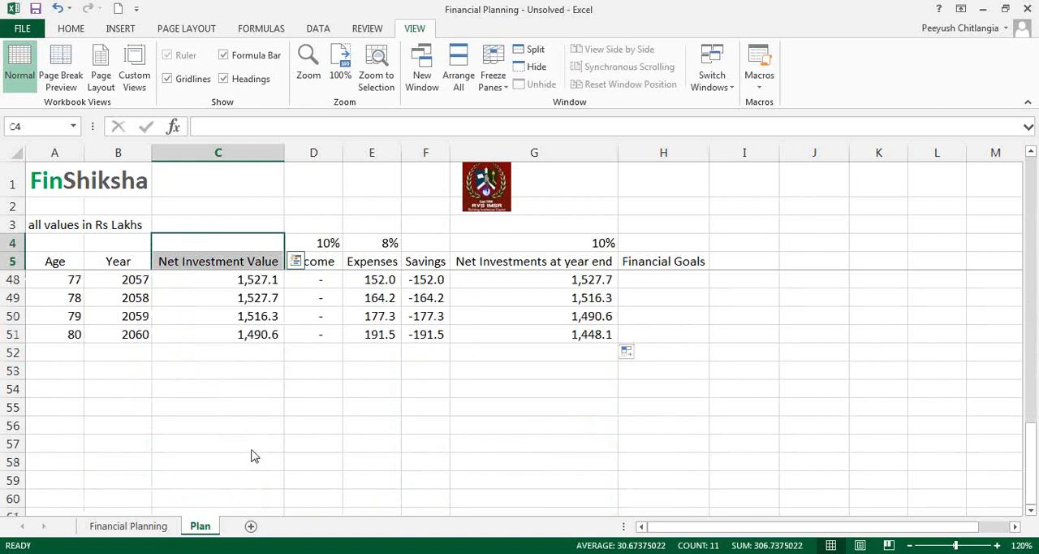
Step: Set the current price of the 2020 house goal in B18 on the Financial Planning sheet to 8000000
click(129, 525)
click(432, 254)
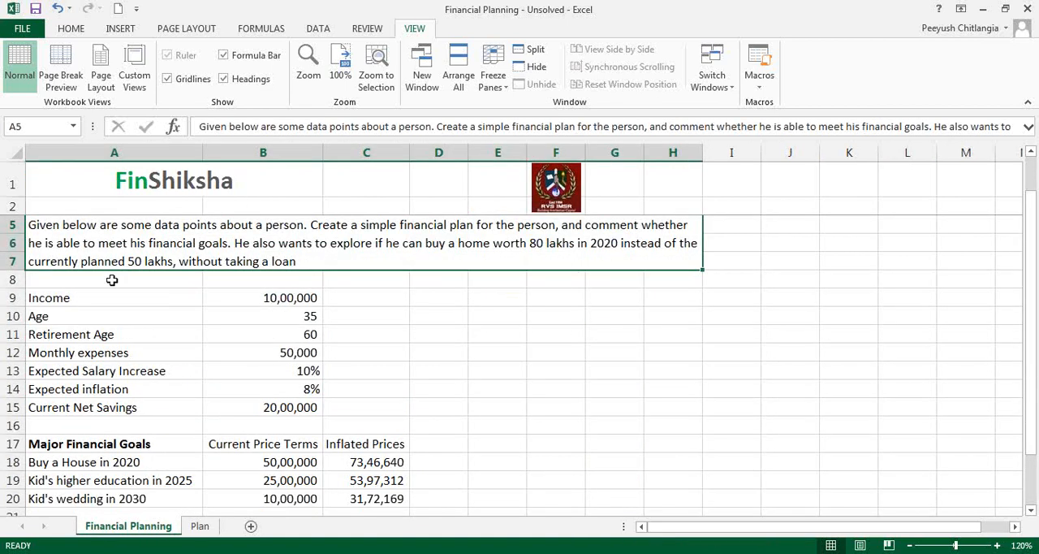
click(265, 463)
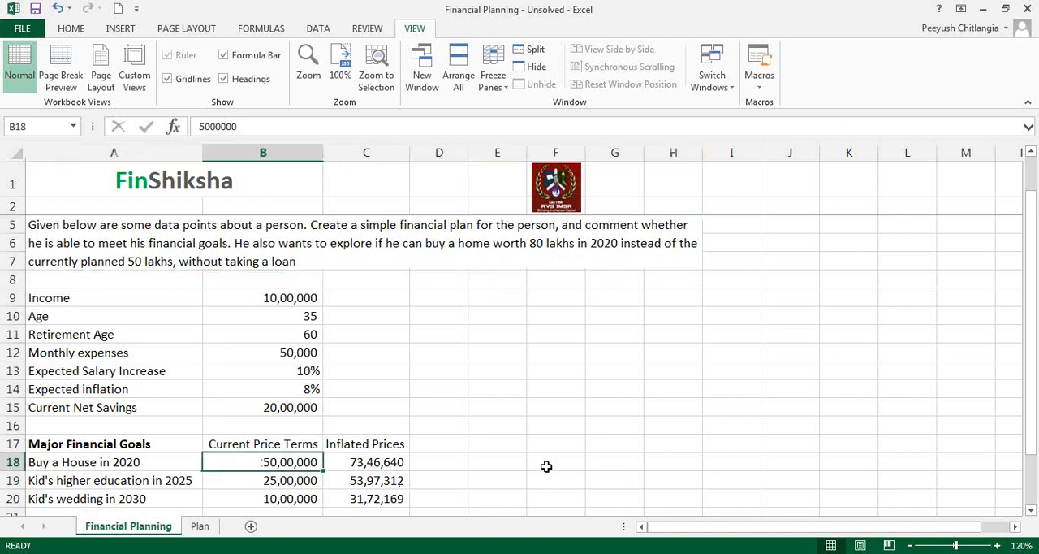
text(80000)
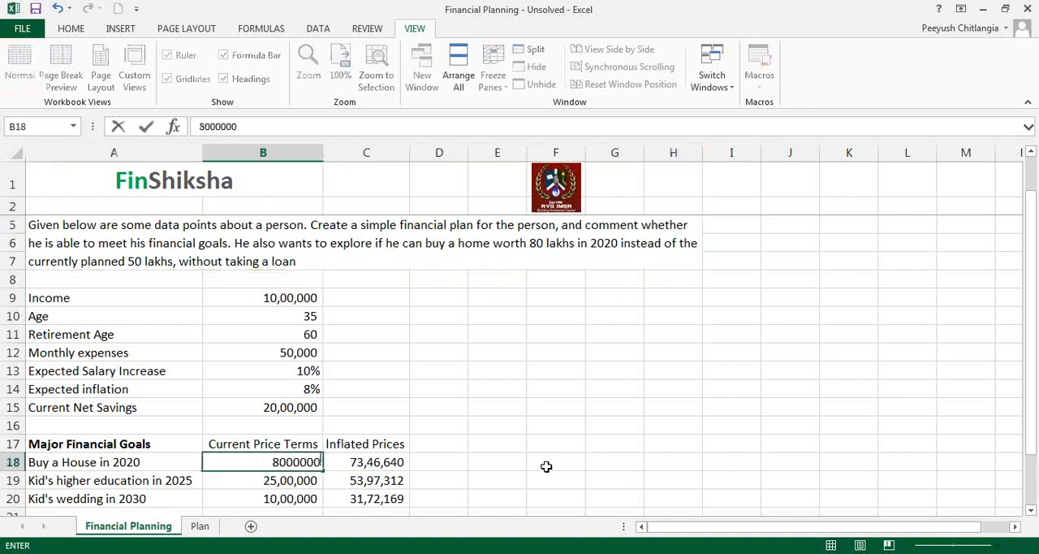
key(Return)
Step: Examine the 2021 row on the Plan sheet and compare the 2020 year-end investments in G11 with the goal in H11
click(201, 528)
scroll(487, 454, up, 12)
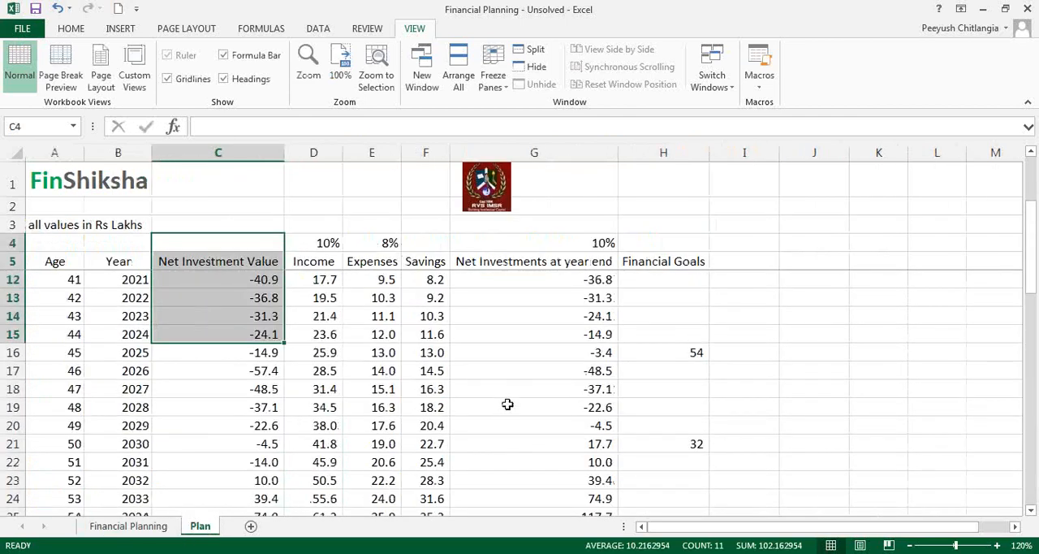
scroll(507, 402, up, 2)
click(601, 381)
drag(227, 388, 540, 386)
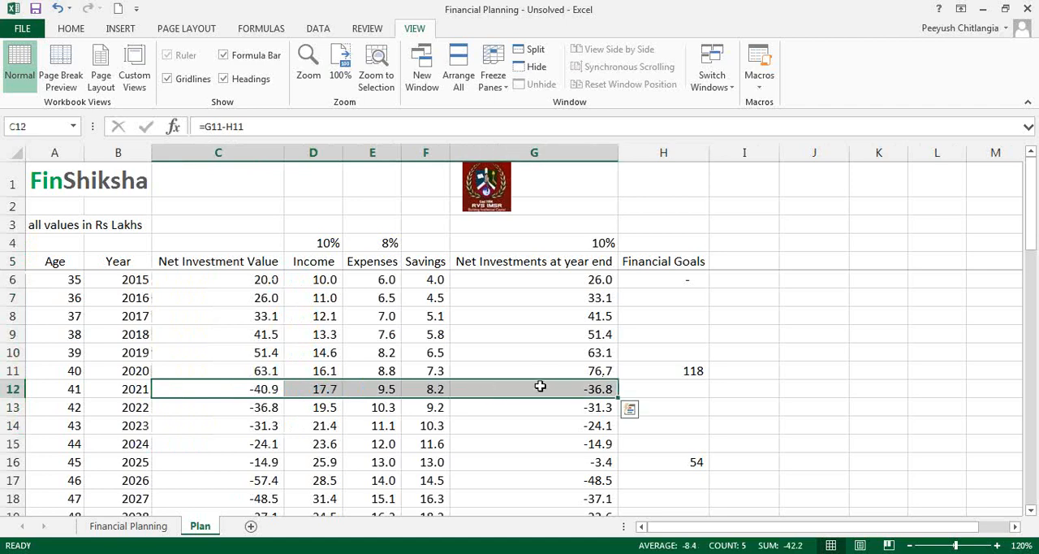
click(243, 389)
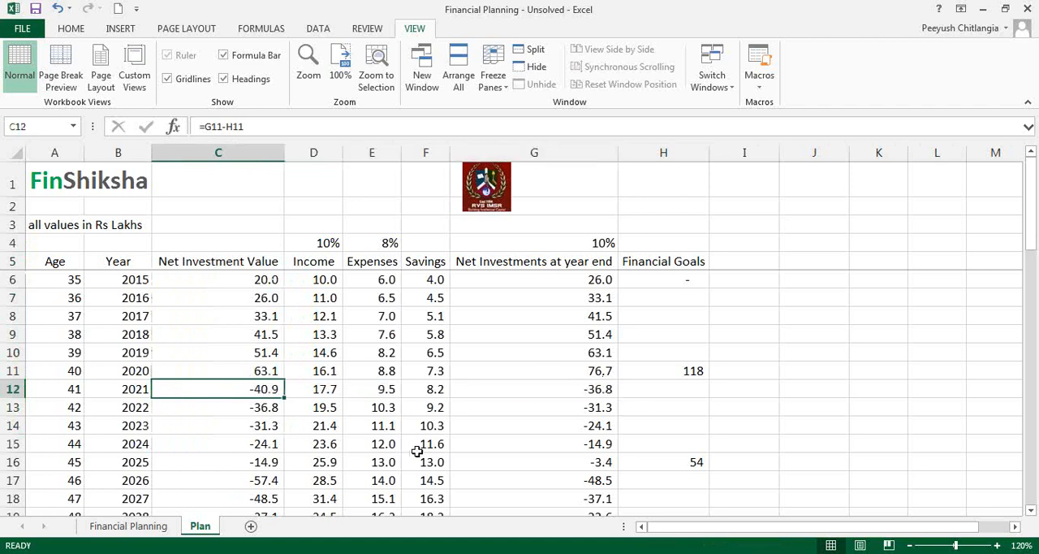
drag(601, 370, 691, 368)
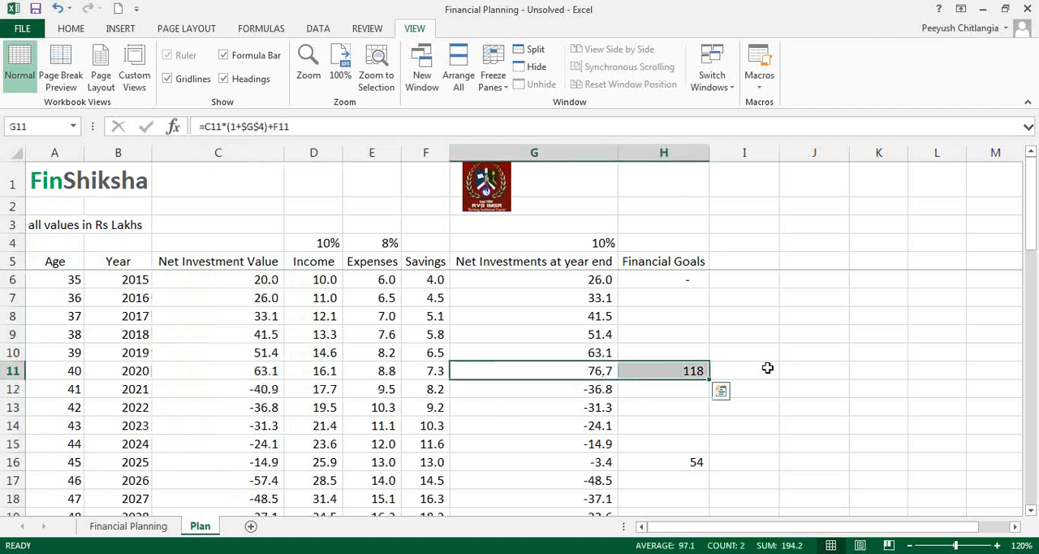
Step: Calculate the 2020 shortfall in I11 as =H11-G11 and label it Loan in I10
click(767, 368)
text(=)
key(Left)
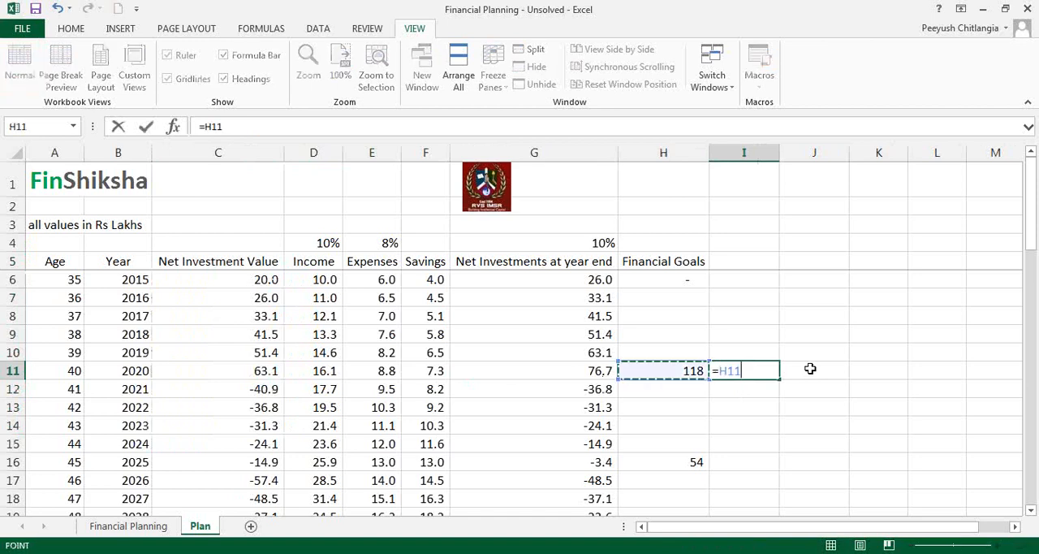
text(-)
key(Left)
key(Left)
key(ctrl+Return)
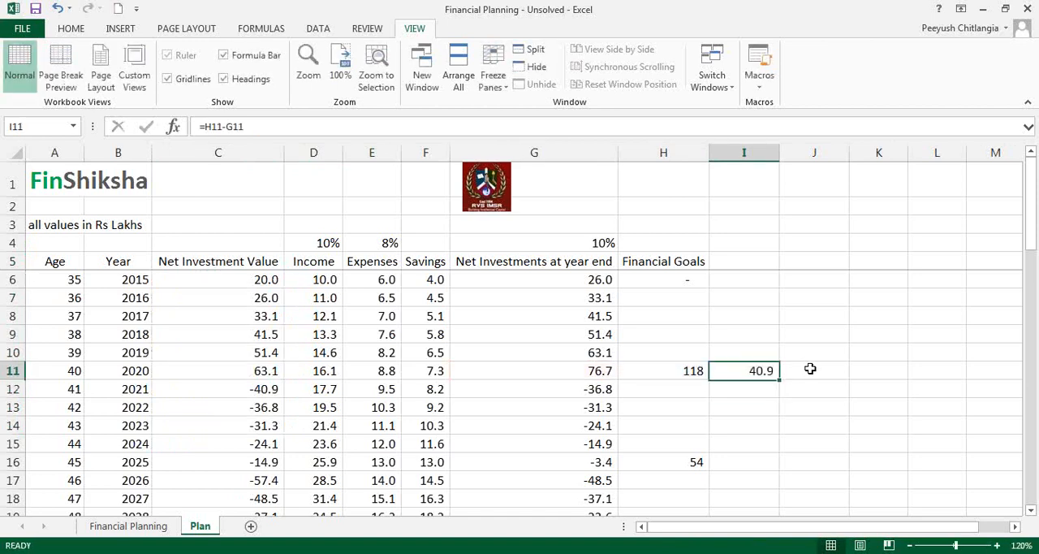
key(Up)
text(Loan)
key(Return)
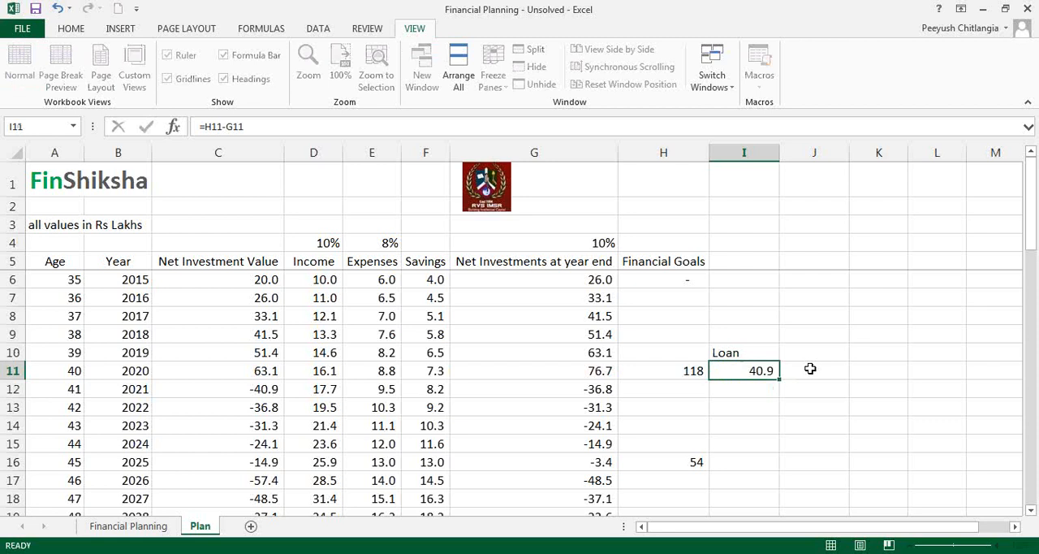
Step: Clear the Loan label and the shortfall formula from I10:I11
key(Up)
key(shift+Down)
key(Delete)
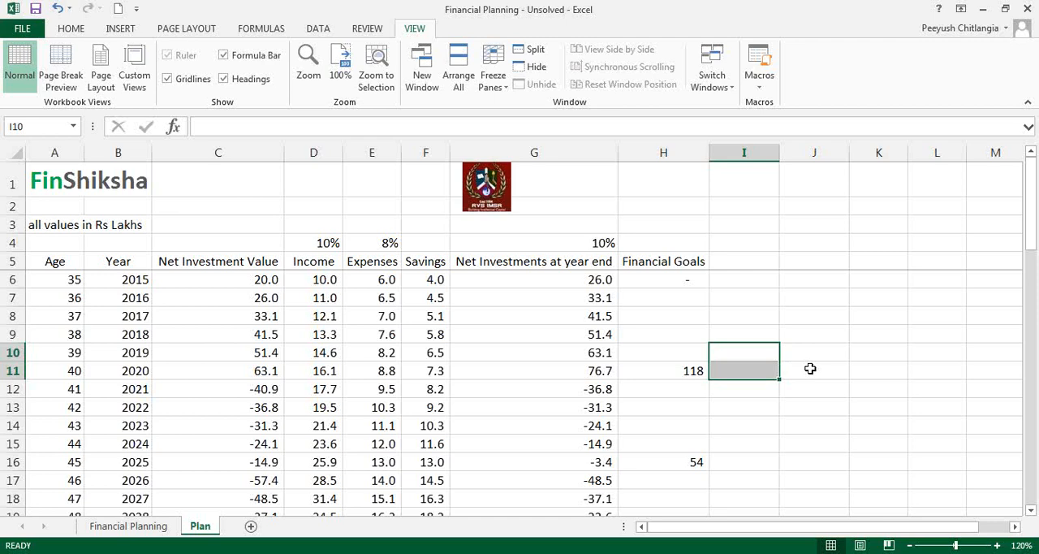
key(Down)
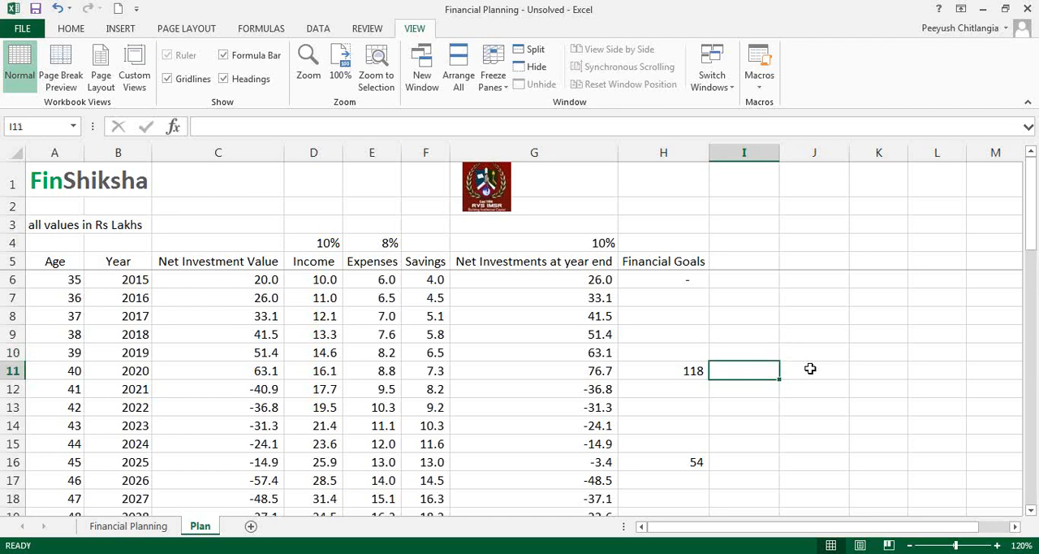
key(Left)
Step: Set the current price of the 2020 house goal in B18 on the Financial Planning sheet back to 5000000
click(169, 526)
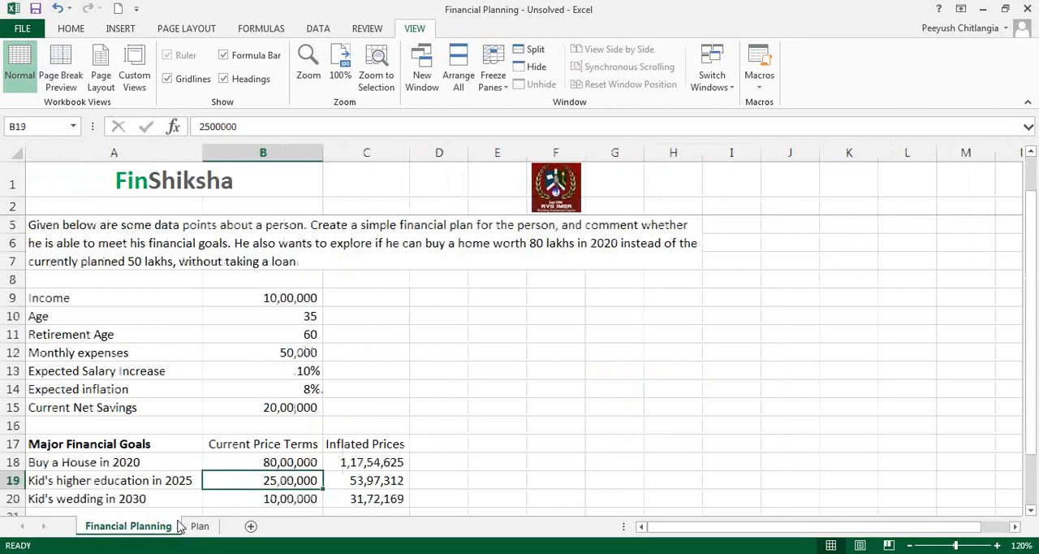
click(293, 461)
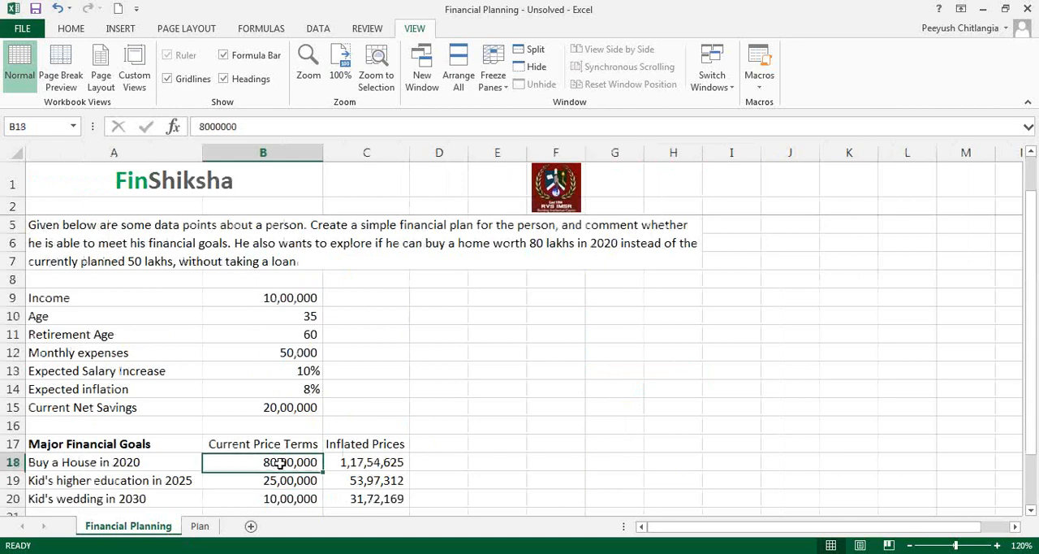
text(5000)
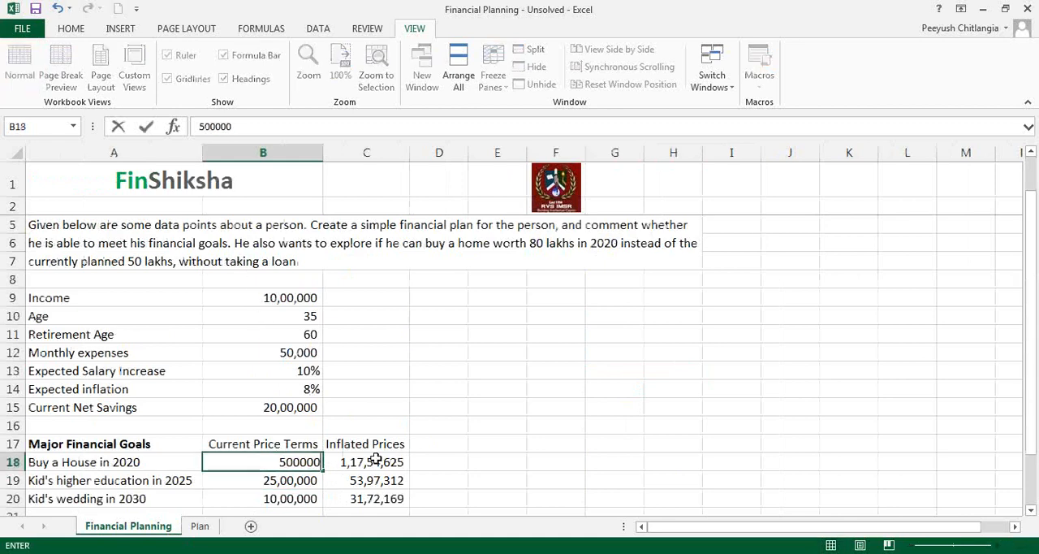
key(Return)
key(Up)
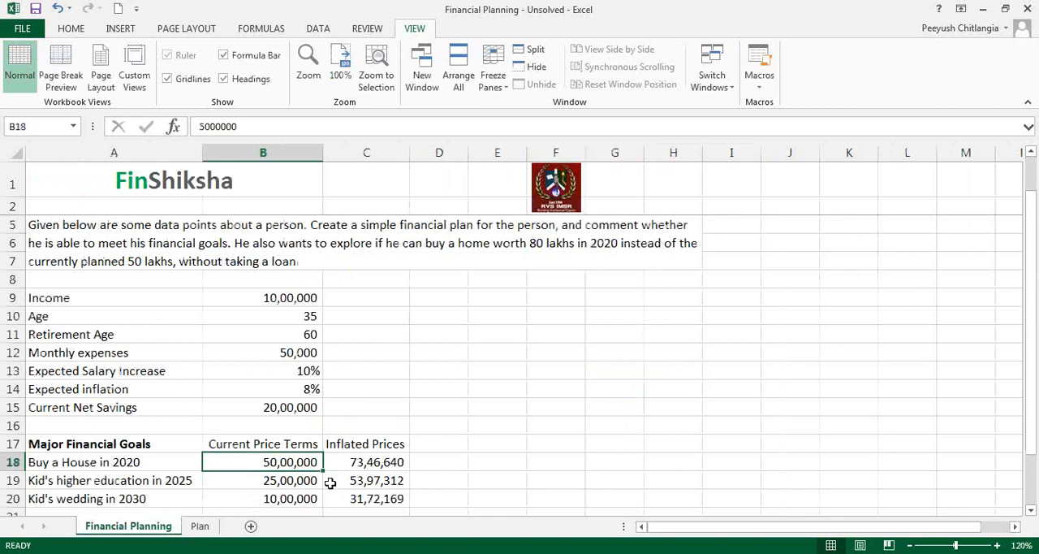
Step: Return to the Plan sheet and check the income growth rate in D4
click(201, 526)
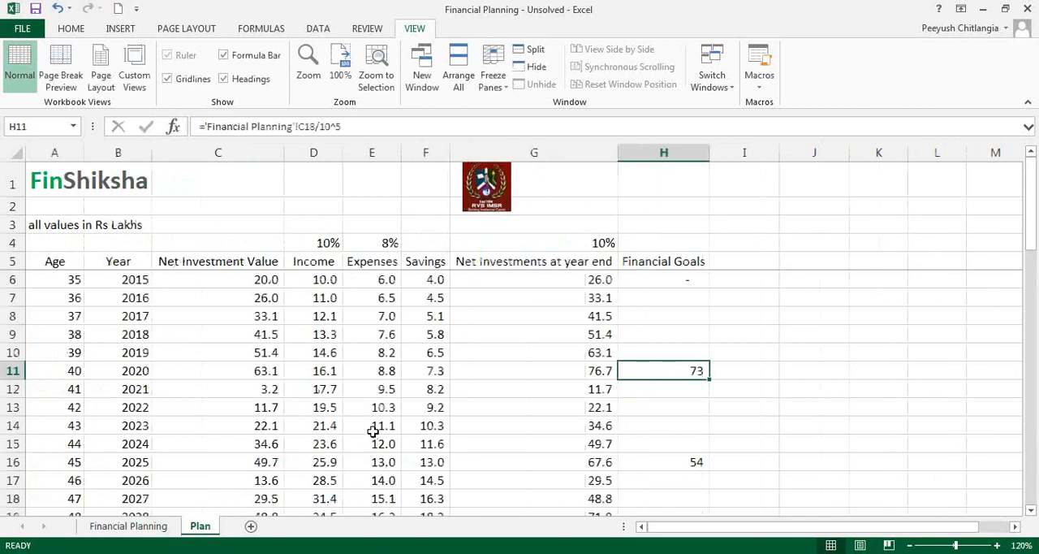
click(371, 355)
click(333, 241)
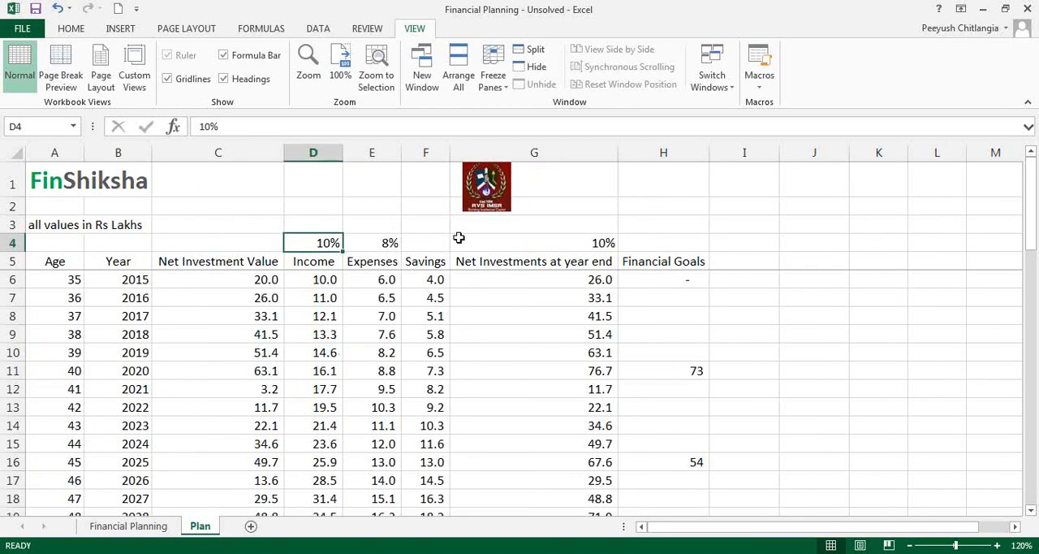
Step: Set the annual expense growth rate in E4 to 11%
click(387, 240)
text(11)
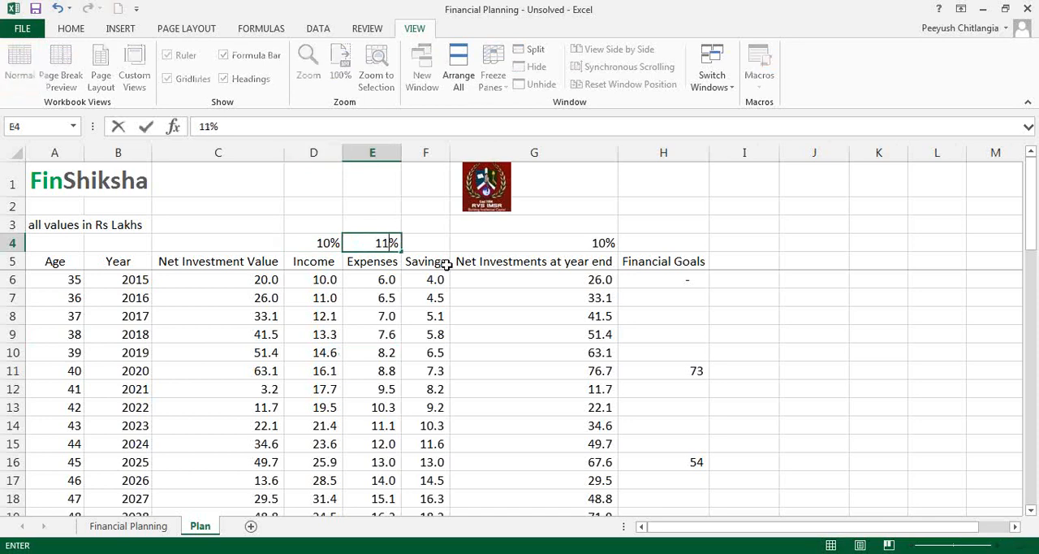
key(Return)
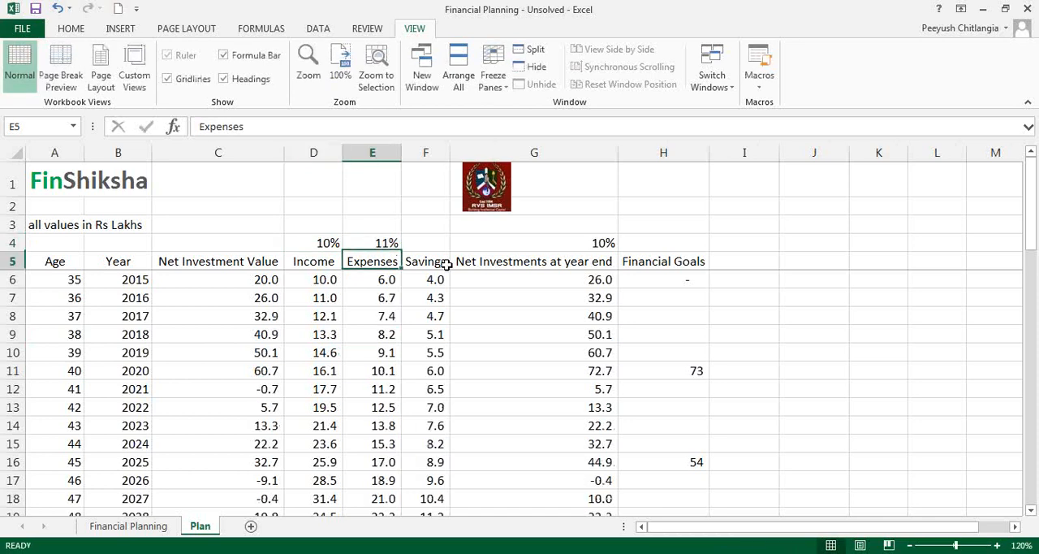
Step: Examine the yearly Savings figures from 2016 onward and follow the plan down to the years around retirement
scroll(404, 327, down, 2)
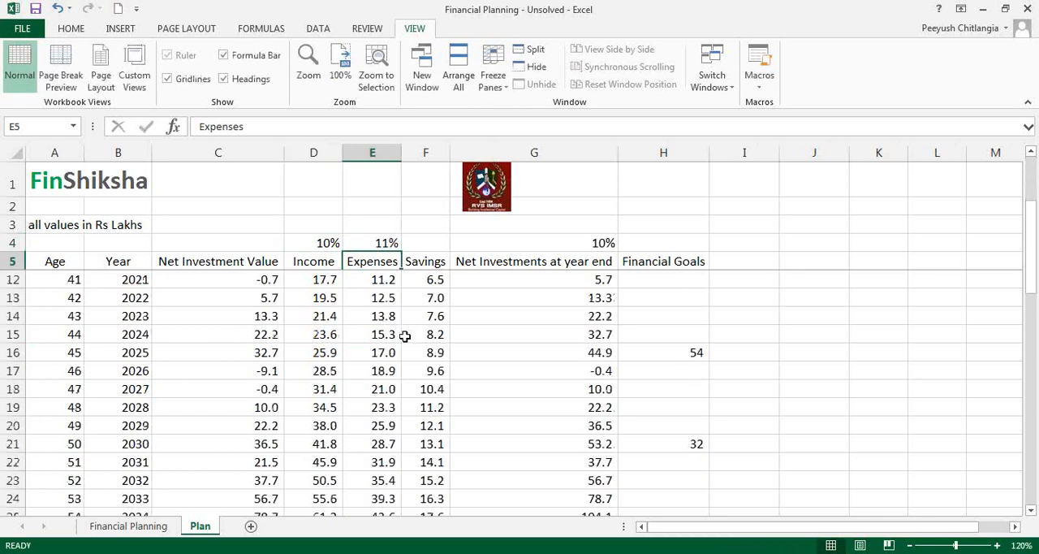
scroll(417, 306, up, 2)
click(423, 294)
drag(423, 294, 418, 425)
scroll(362, 392, down, 2)
scroll(362, 392, down, 4)
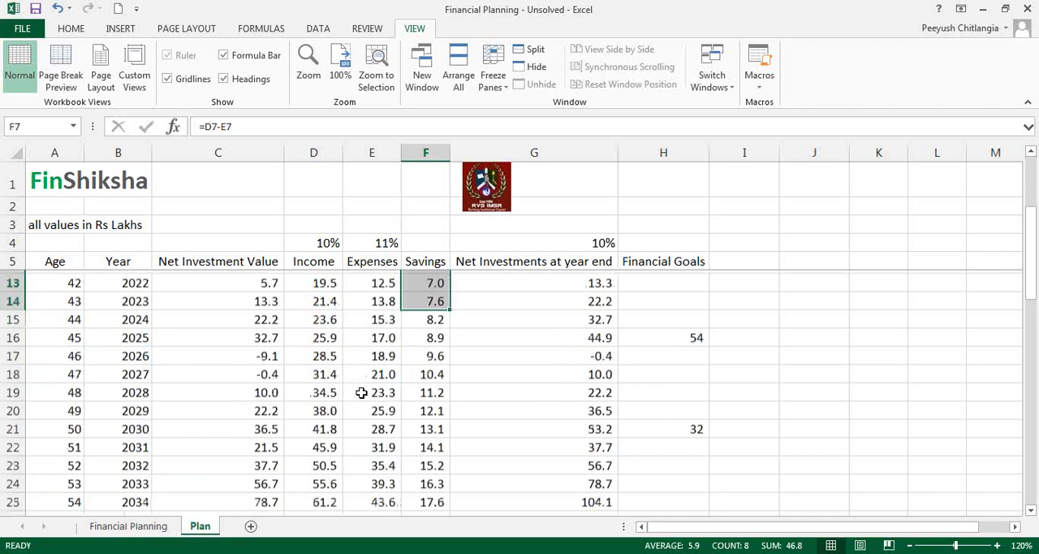
scroll(360, 392, down, 1)
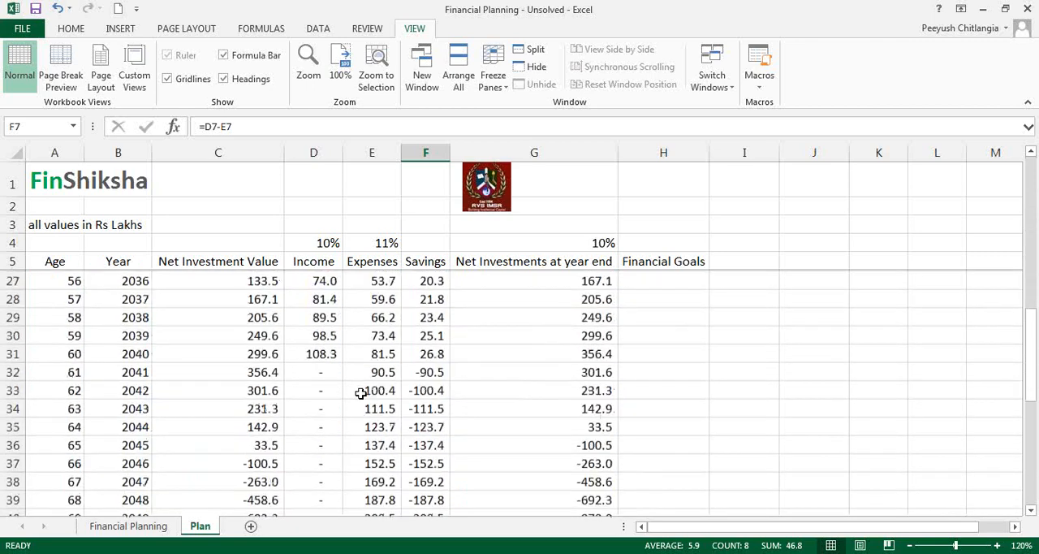
Step: Examine the expenses, savings and net investment values for ages 61 to 65 against the expense growth rate
drag(366, 370, 366, 441)
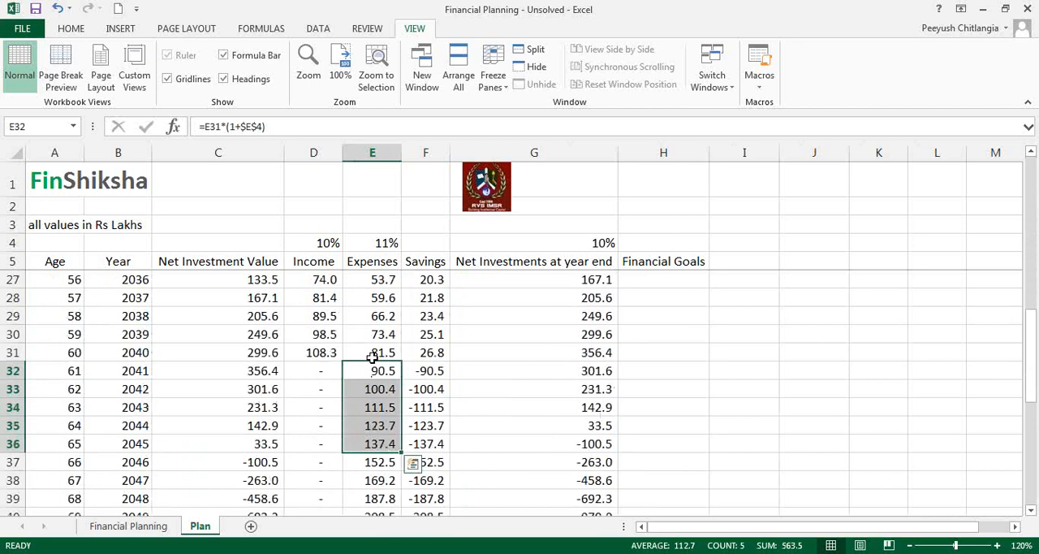
click(383, 243)
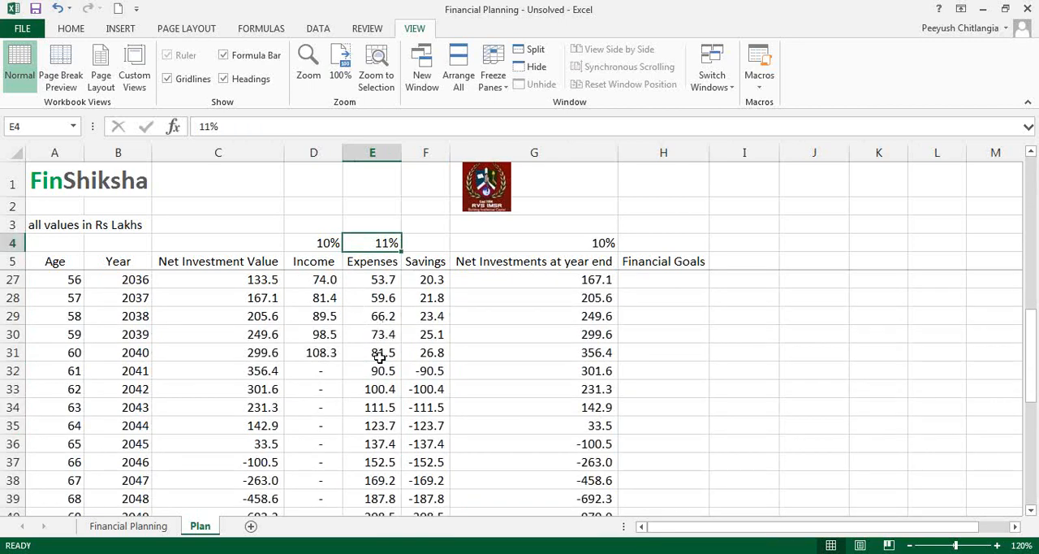
click(259, 364)
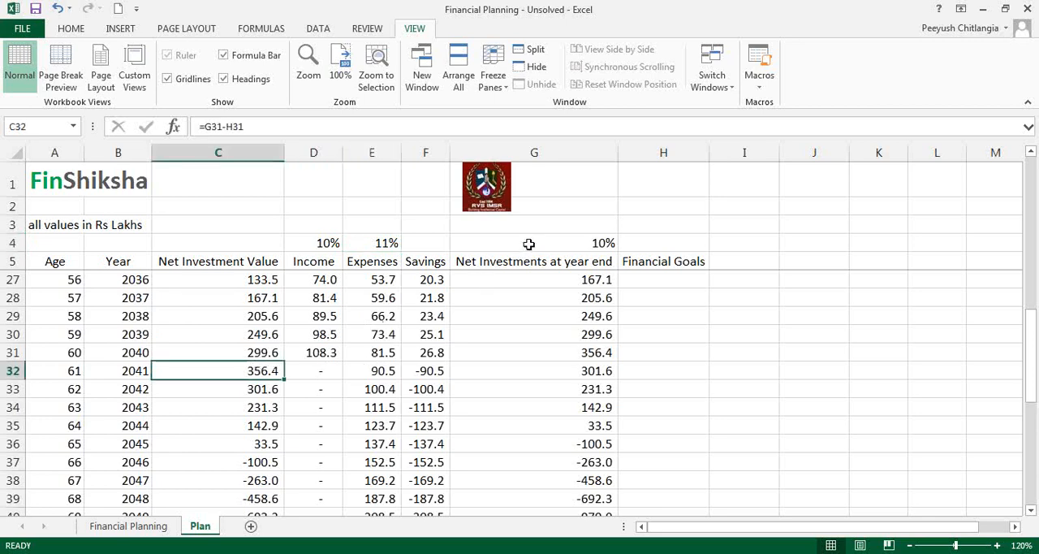
drag(66, 369, 77, 389)
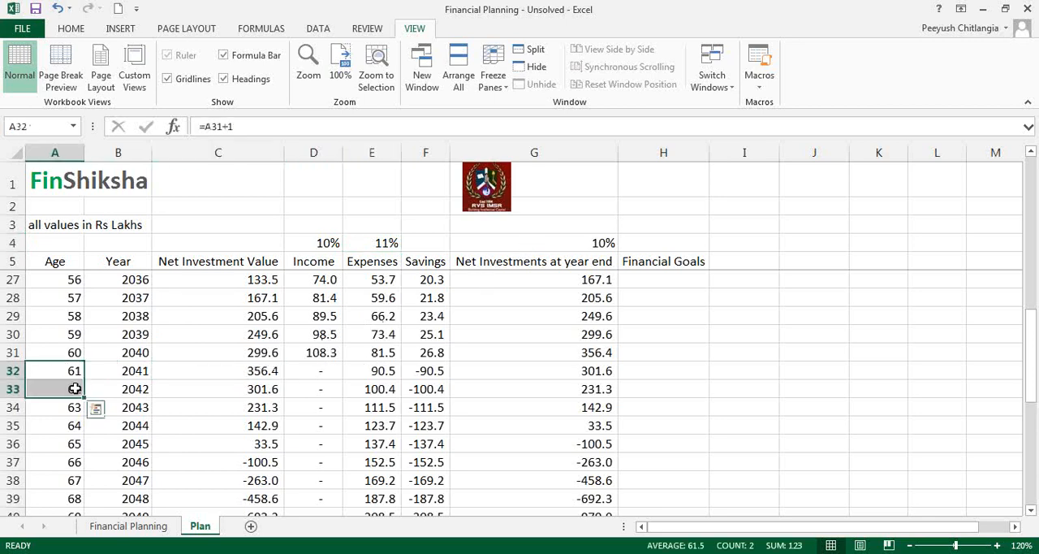
drag(233, 370, 229, 417)
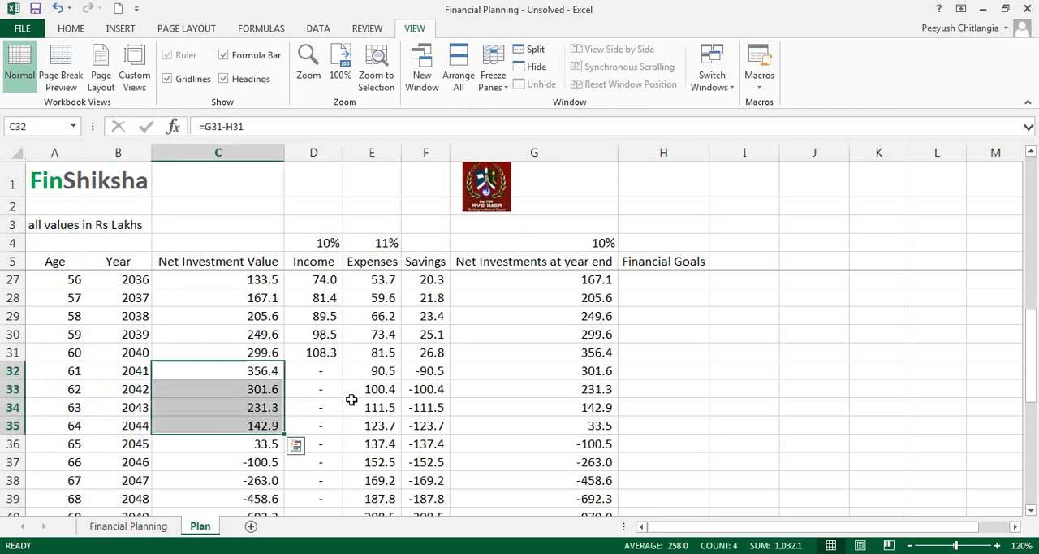
drag(427, 371, 426, 424)
drag(243, 374, 244, 444)
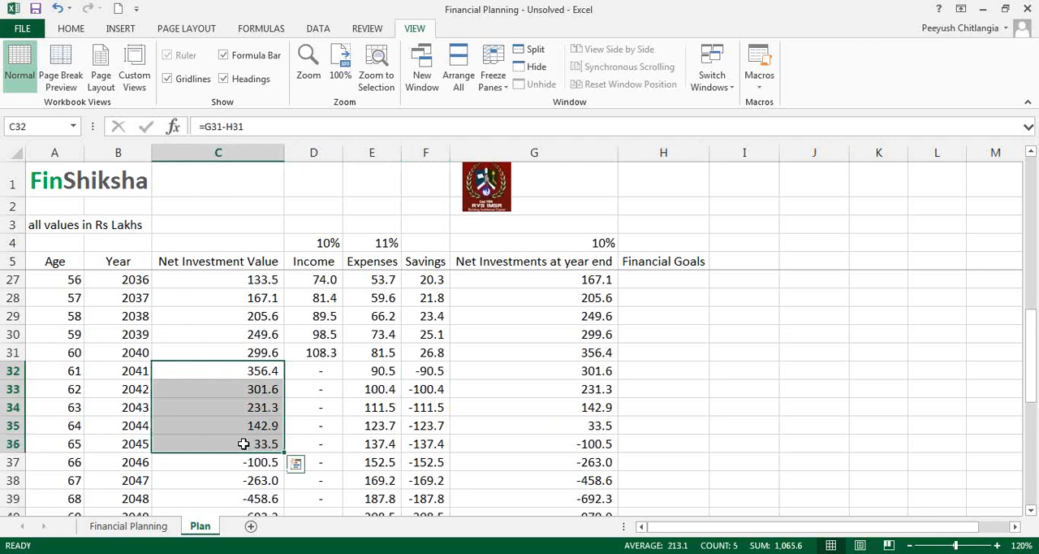
click(408, 445)
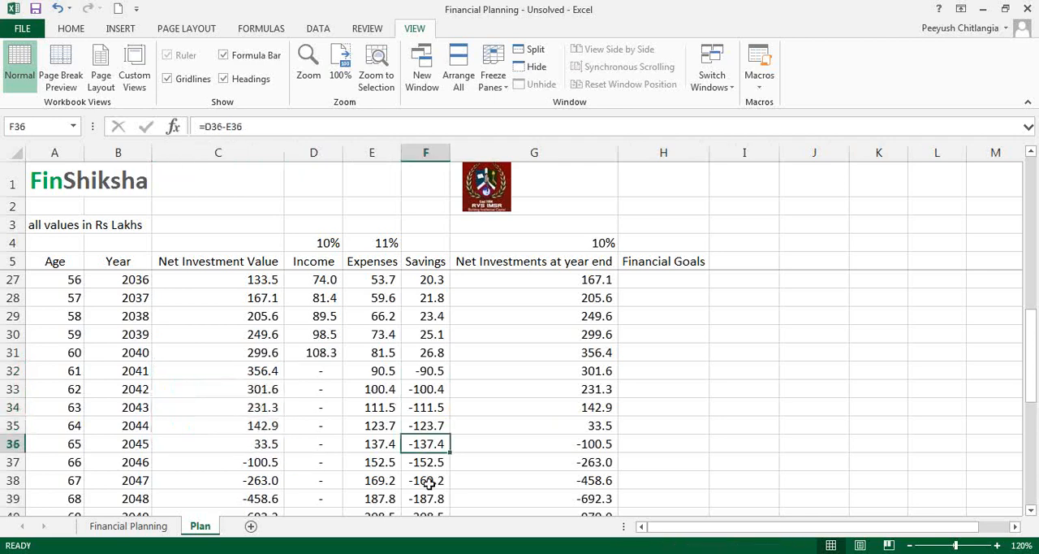
Step: Set the annual expense growth rate in E4 to 10%
click(386, 243)
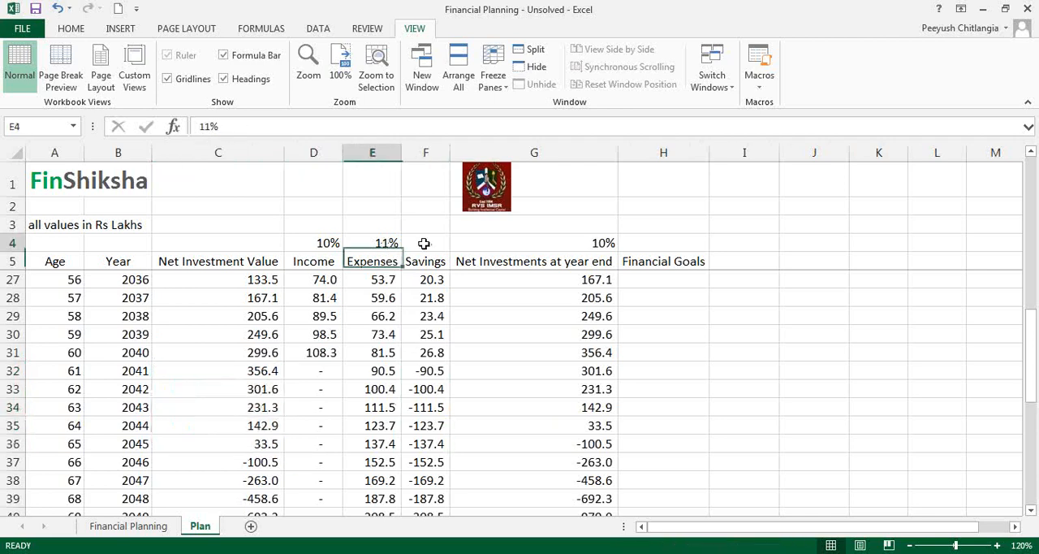
text(10)
key(Return)
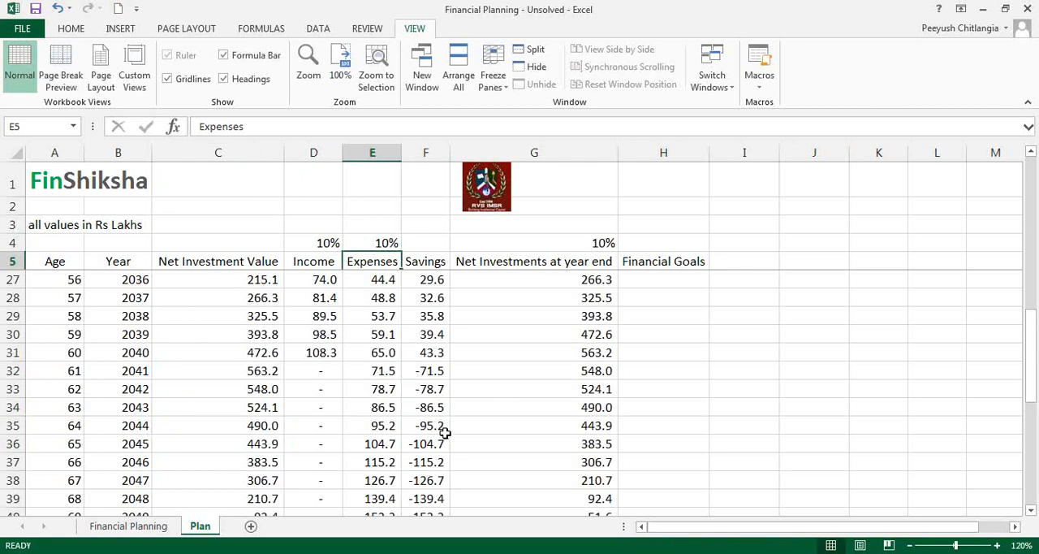
Step: Check the Net Investment Value column for ages 70 to 75 and return to the retirement years
scroll(443, 431, down, 3)
drag(249, 370, 250, 467)
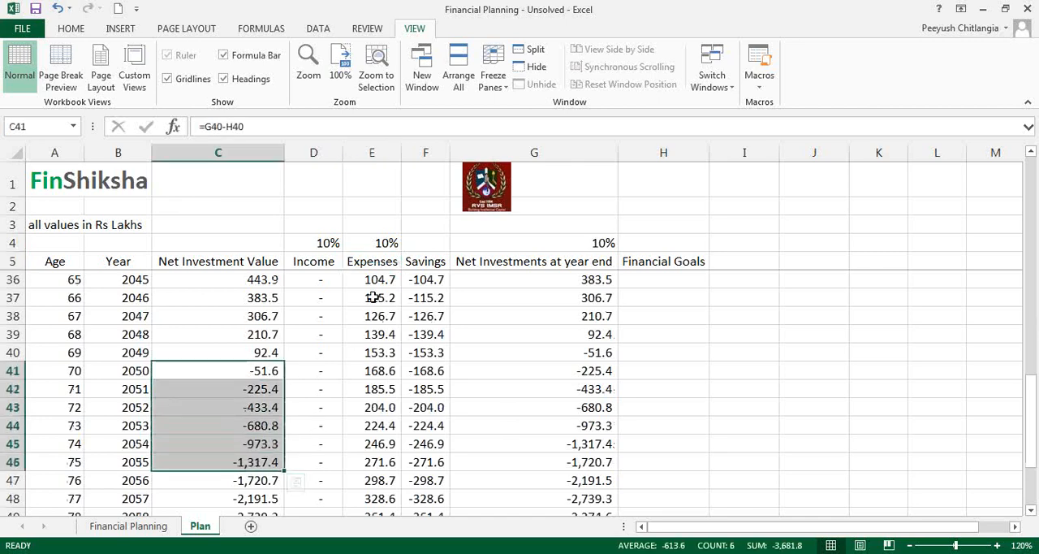
scroll(387, 303, up, 7)
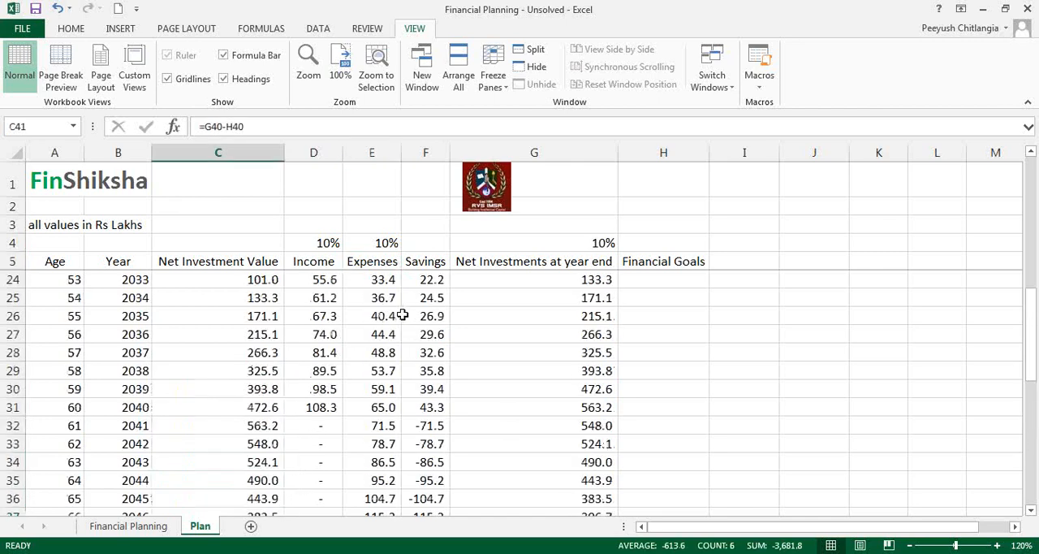
scroll(406, 325, down, 2)
scroll(409, 333, down, 2)
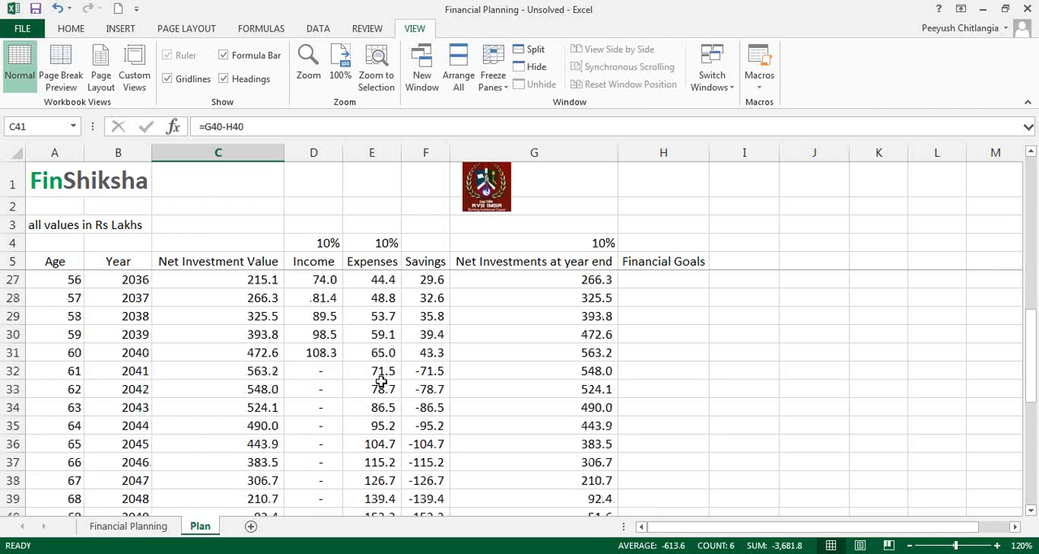
Step: Compare the post-retirement expenses with the net investment values in the rows for ages 61 to 65
click(375, 373)
click(375, 389)
click(377, 406)
click(377, 443)
click(251, 420)
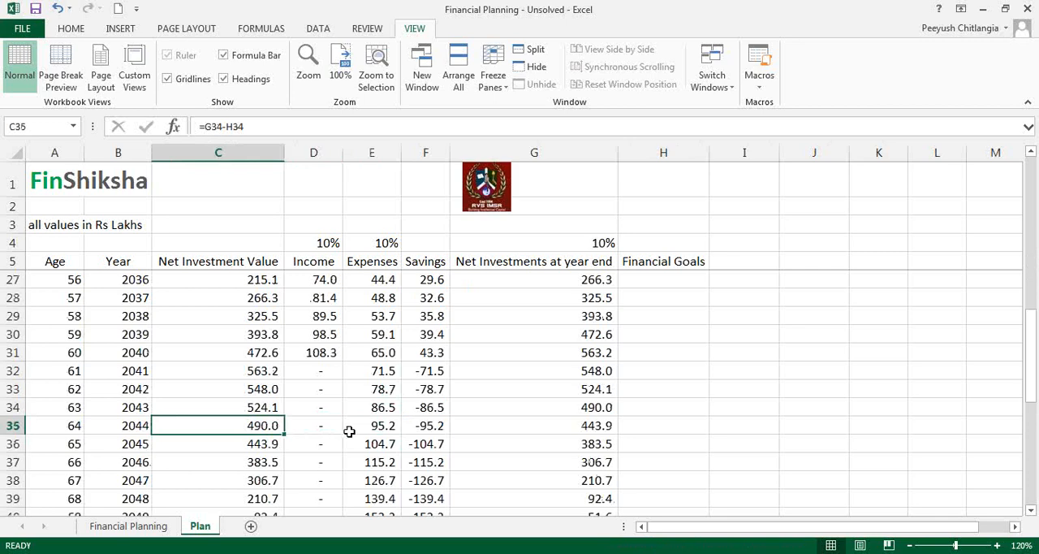
click(272, 390)
click(270, 375)
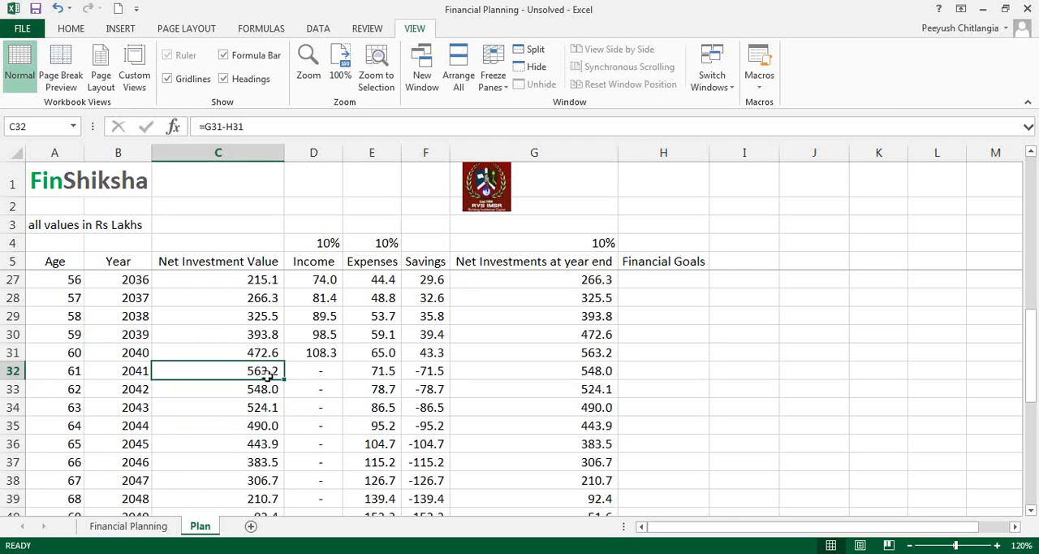
click(371, 367)
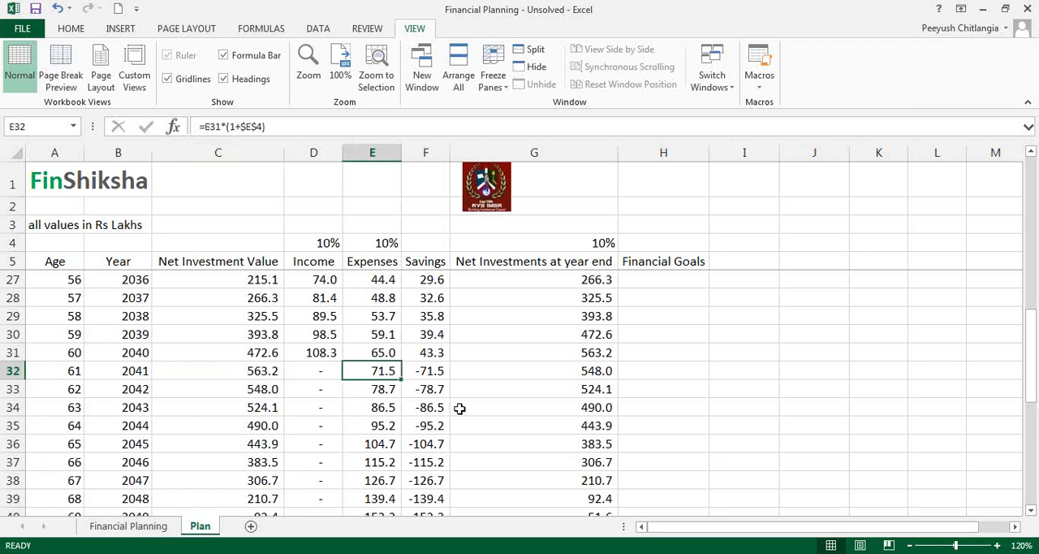
Step: Examine the year-end net investments for ages 61 to 65, the plan's early years, and the age 60 amount in G31
click(557, 370)
click(561, 388)
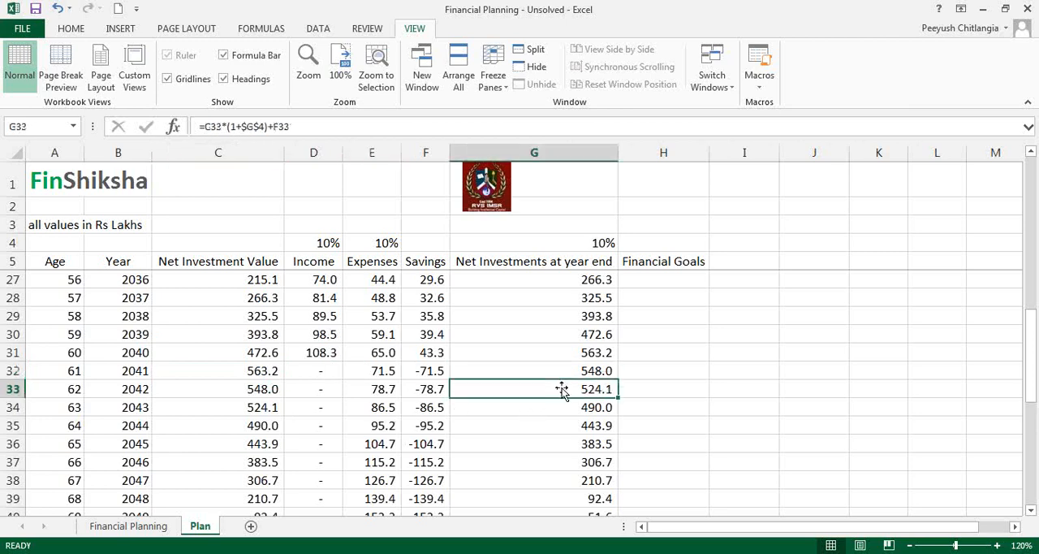
click(552, 407)
click(544, 425)
click(541, 444)
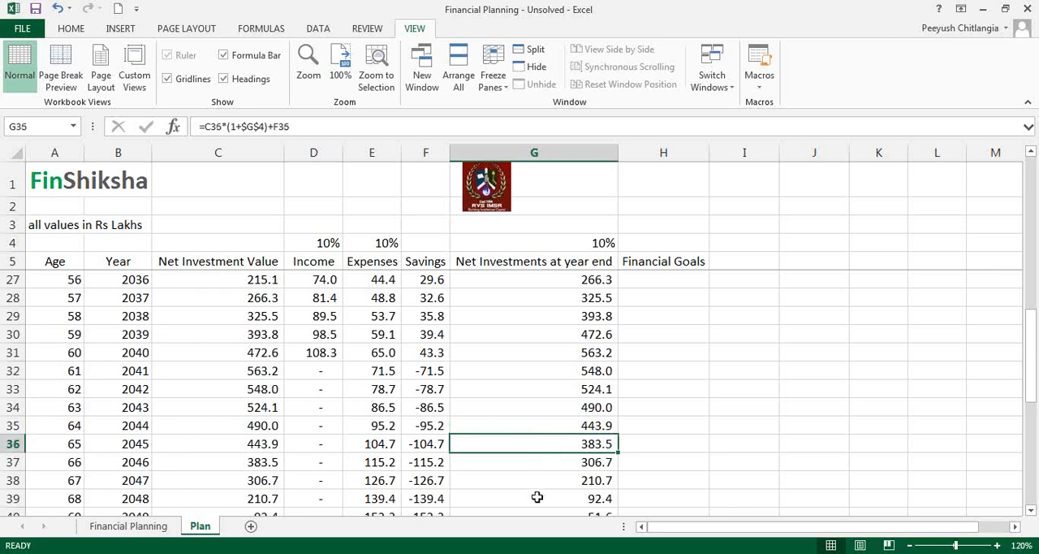
scroll(457, 382, up, 7)
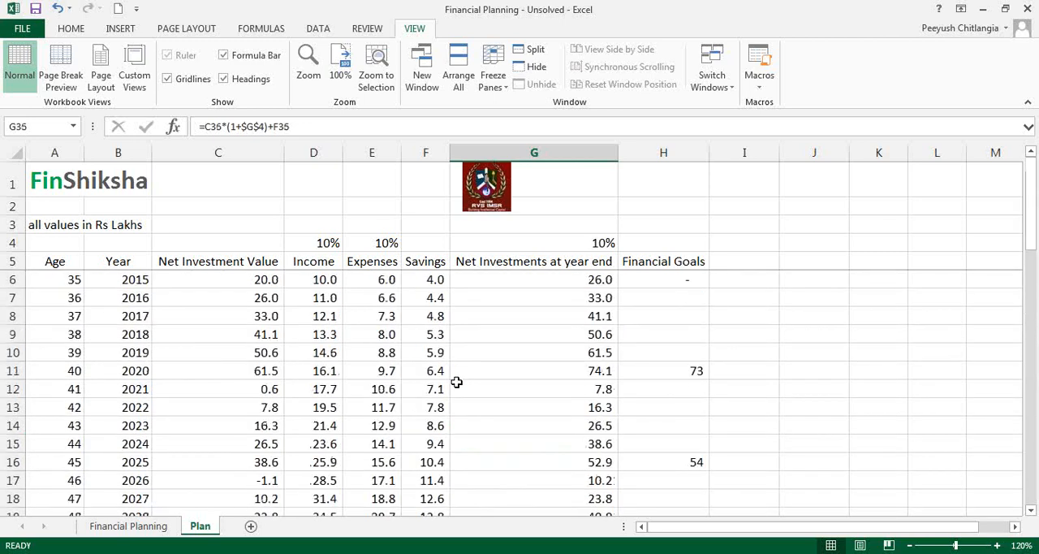
scroll(457, 383, down, 7)
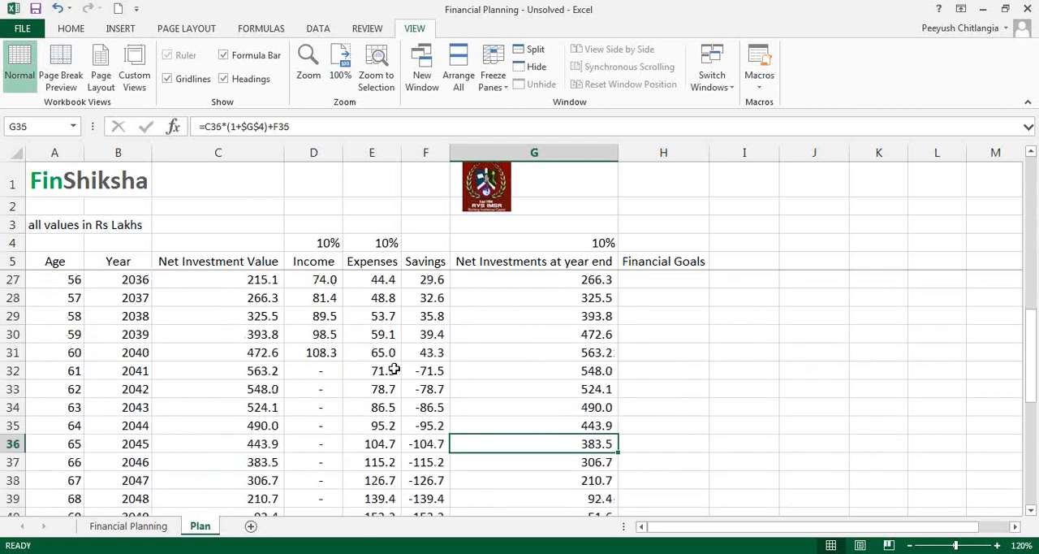
click(519, 354)
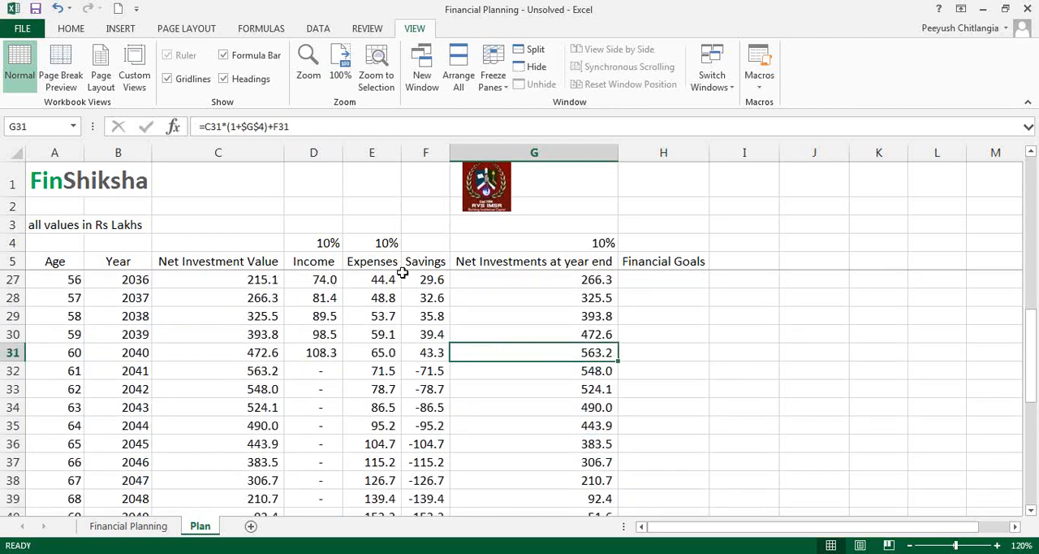
Step: Set the annual expense growth rate in E4 to 8%
click(389, 243)
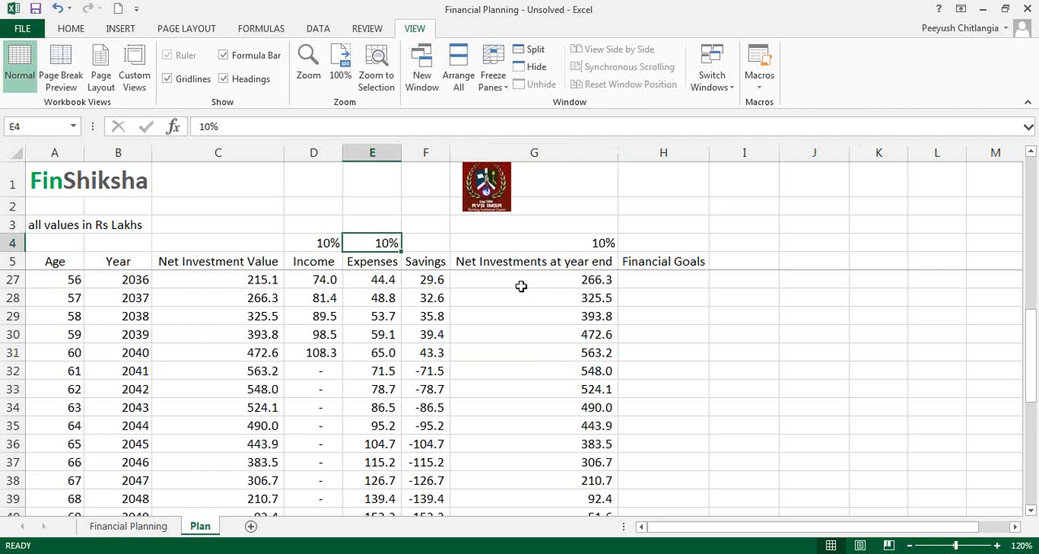
text(8)
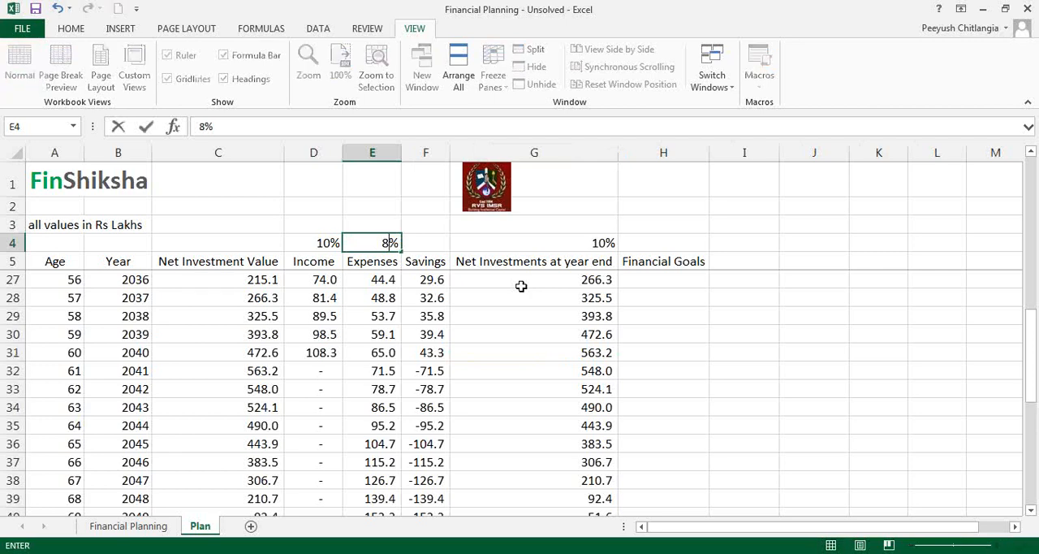
key(Return)
Step: Set the annual expense growth rate in E4 to 9%
key(Up)
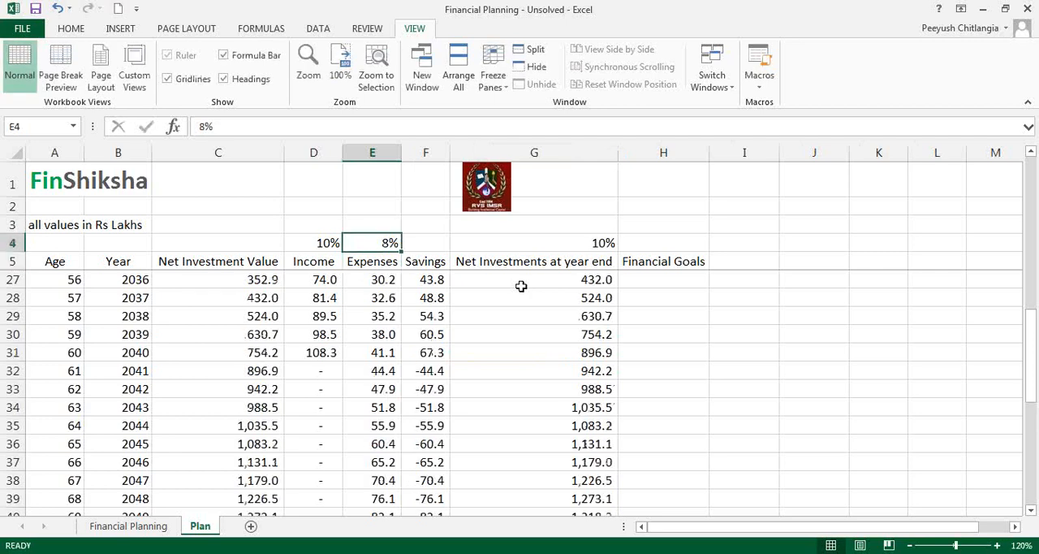
text(9)
key(Return)
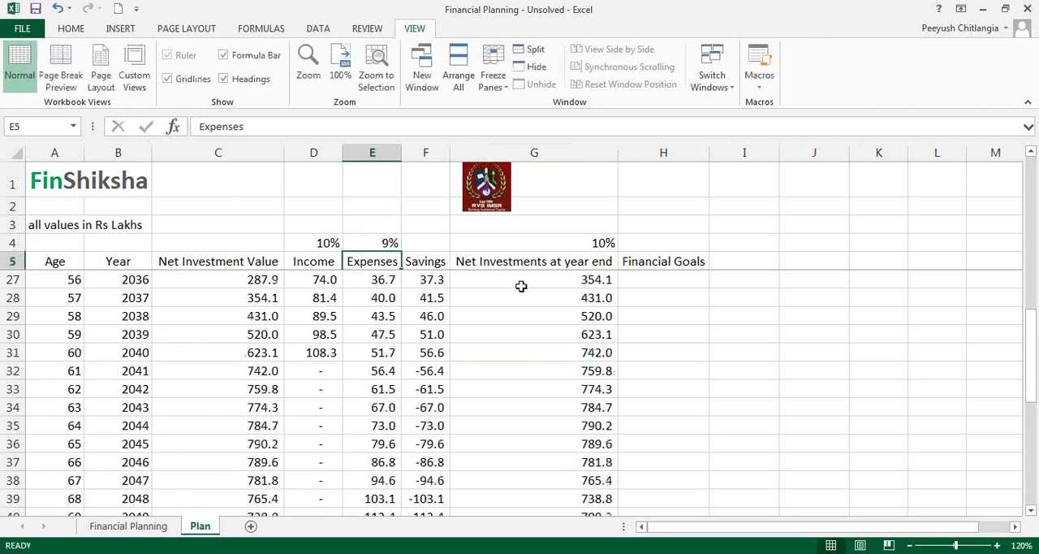
Step: Check the Net Investment Value cells C48:C51 for the final years and the starting expenses formula in E6
scroll(525, 287, down, 5)
drag(251, 389, 259, 445)
scroll(443, 410, up, 6)
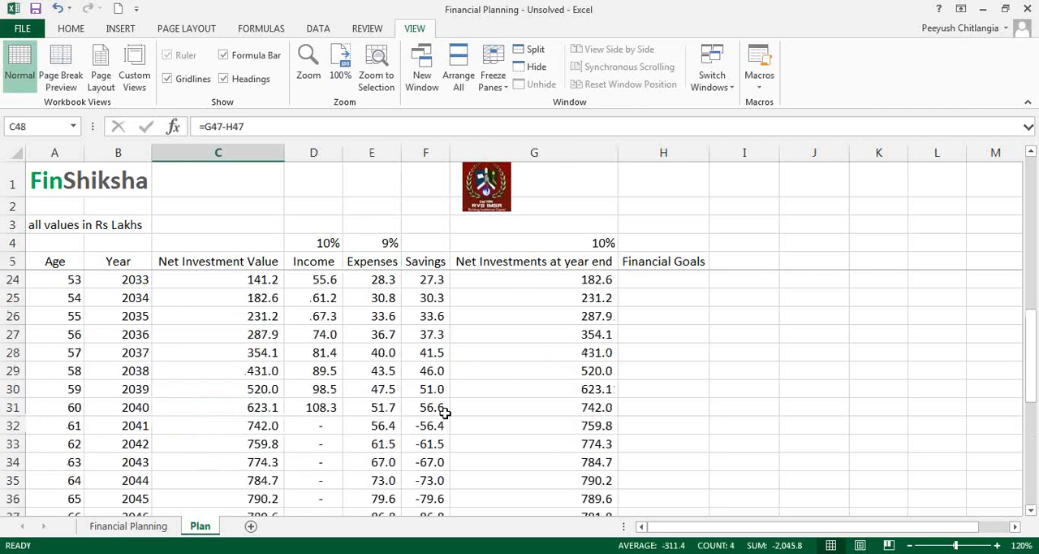
scroll(445, 402, down, 2)
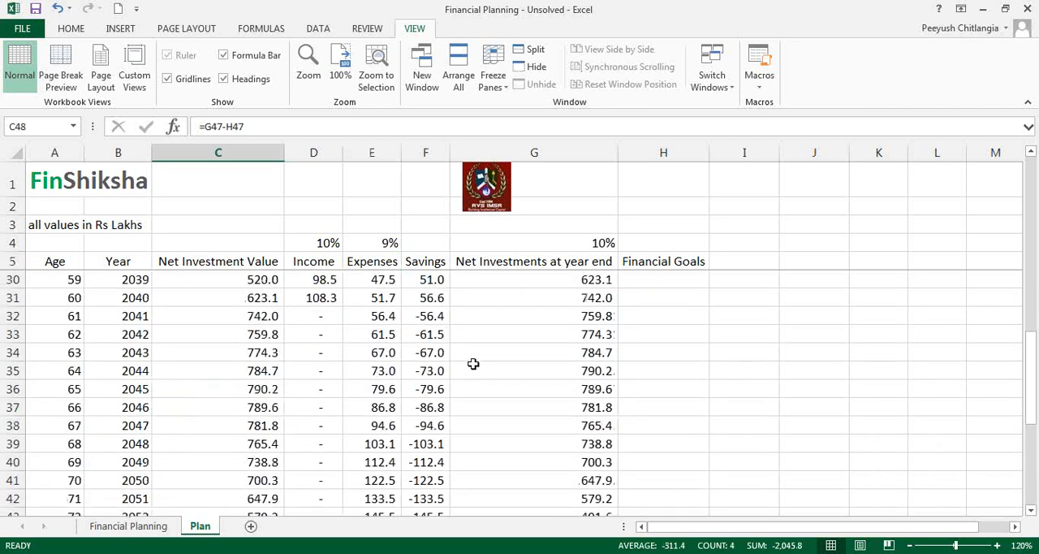
scroll(418, 316, up, 8)
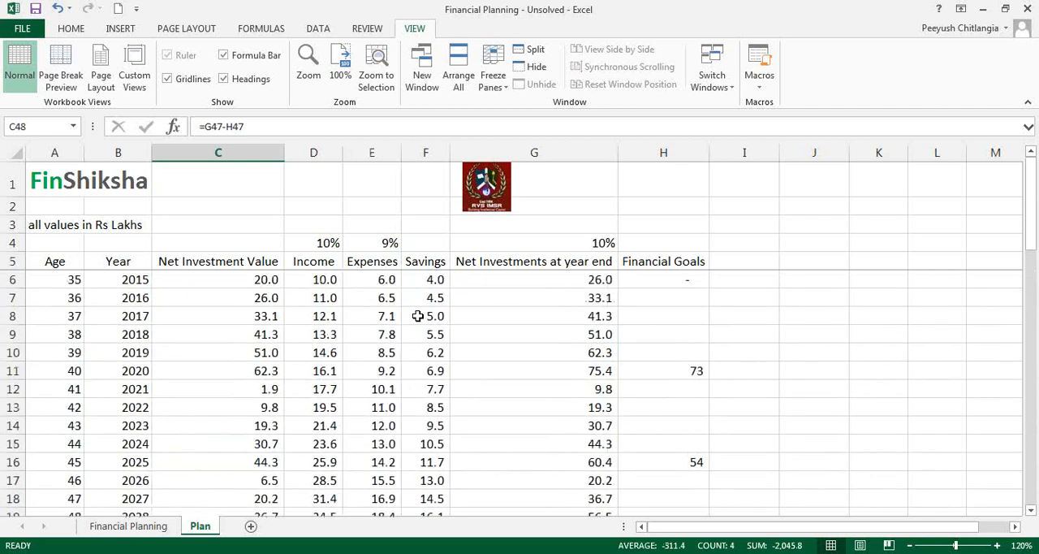
click(391, 283)
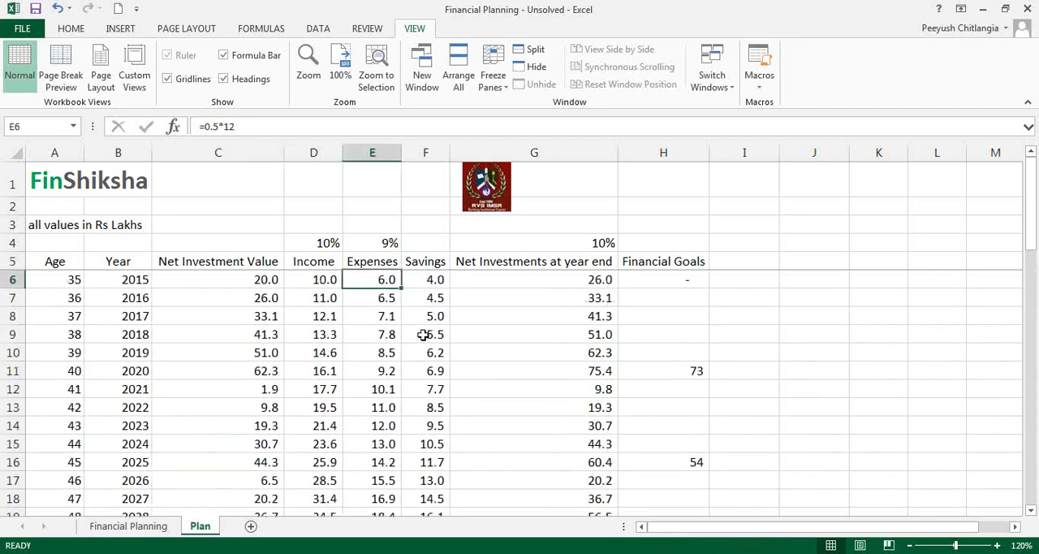
Step: Set the annual investment return rate in G4 to 11%
click(560, 244)
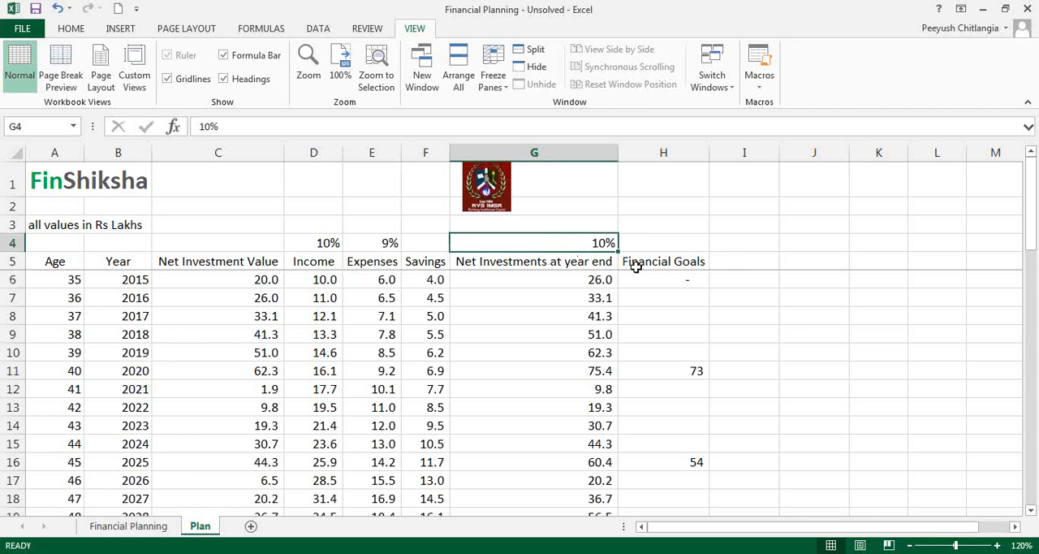
text(1)
key(Return)
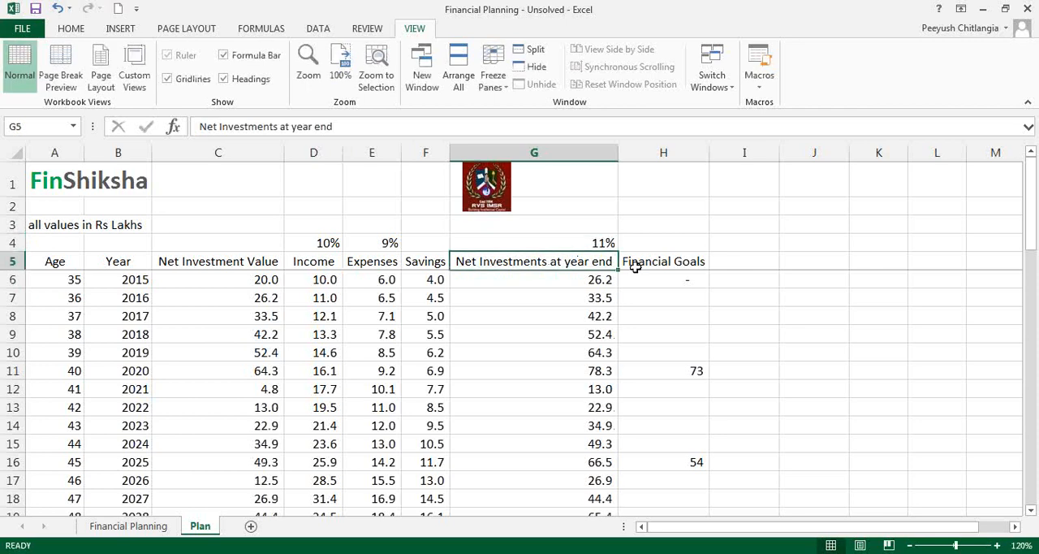
Step: Set the annual investment return rate in G4 to 12% and check the age-80 Net Investment Value in C51
scroll(635, 268, down, 13)
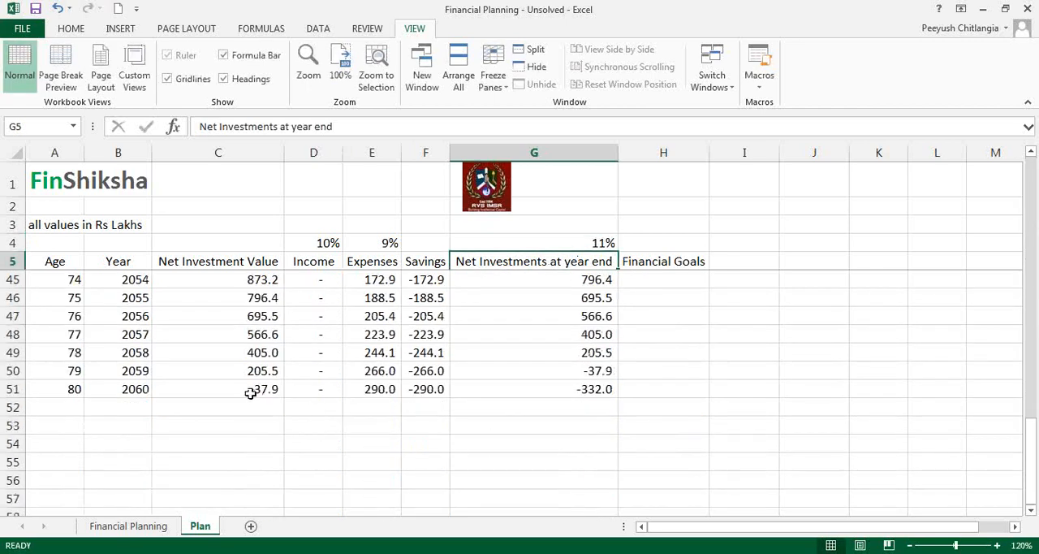
click(255, 391)
click(587, 242)
text(12)
key(Return)
click(250, 391)
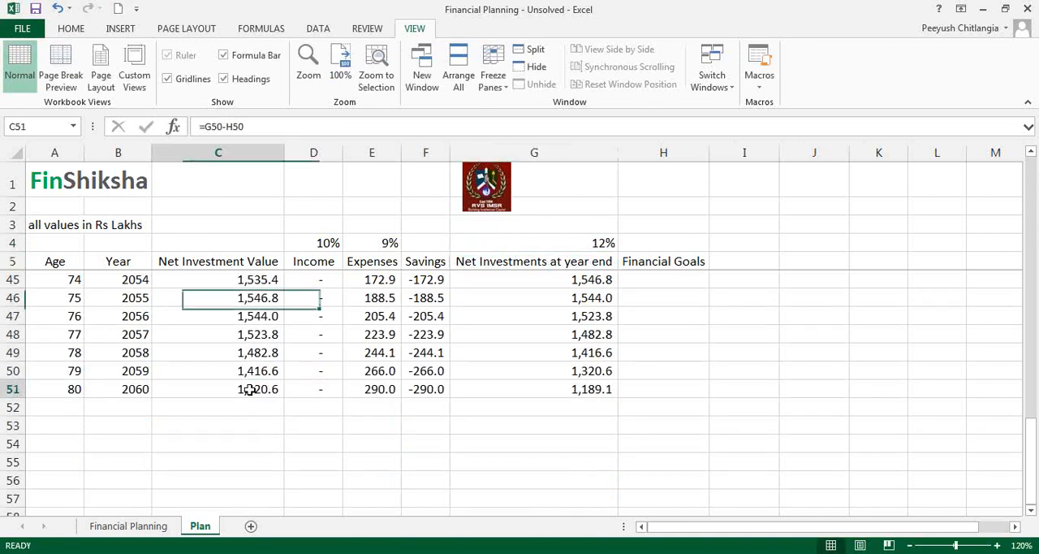
Step: Set the annual expense growth rate in E4 to 10% and review the plan rows for ages 74 to 80
scroll(423, 365, up, 2)
click(375, 242)
text(10)
key(Return)
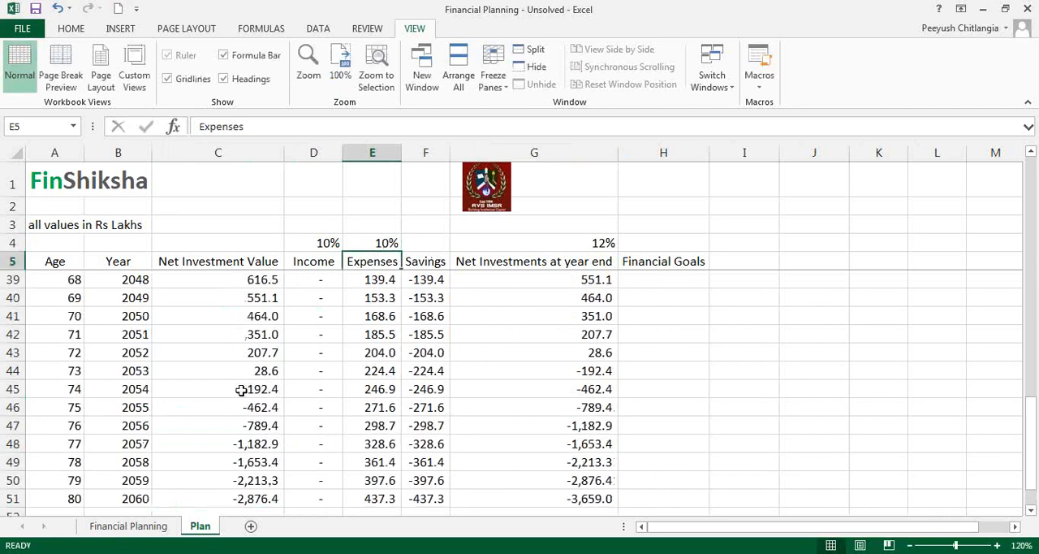
drag(65, 395, 529, 496)
click(528, 496)
scroll(590, 433, up, 4)
scroll(590, 433, up, 7)
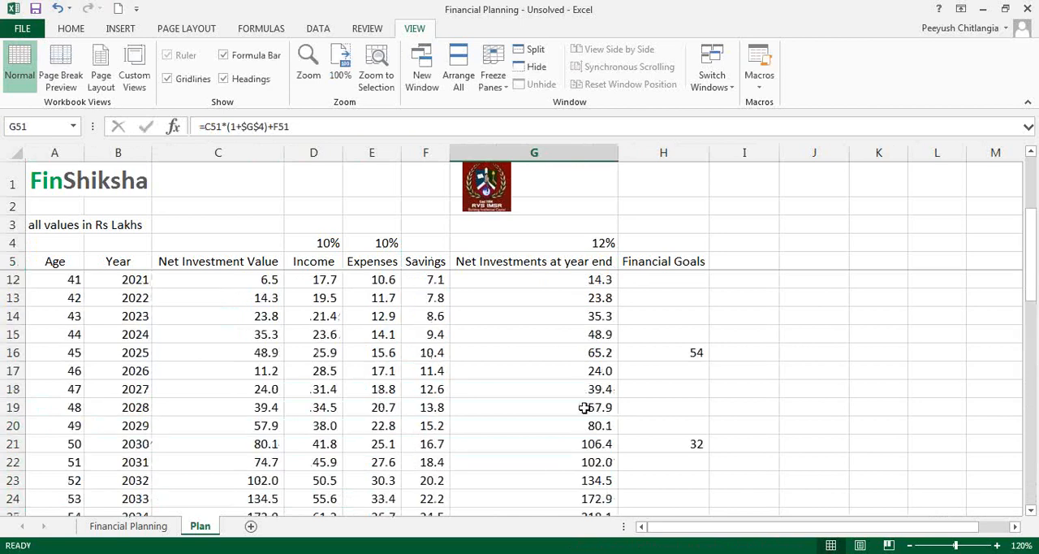
Step: Set the annual expense growth rate in E4 back to 8%
click(376, 245)
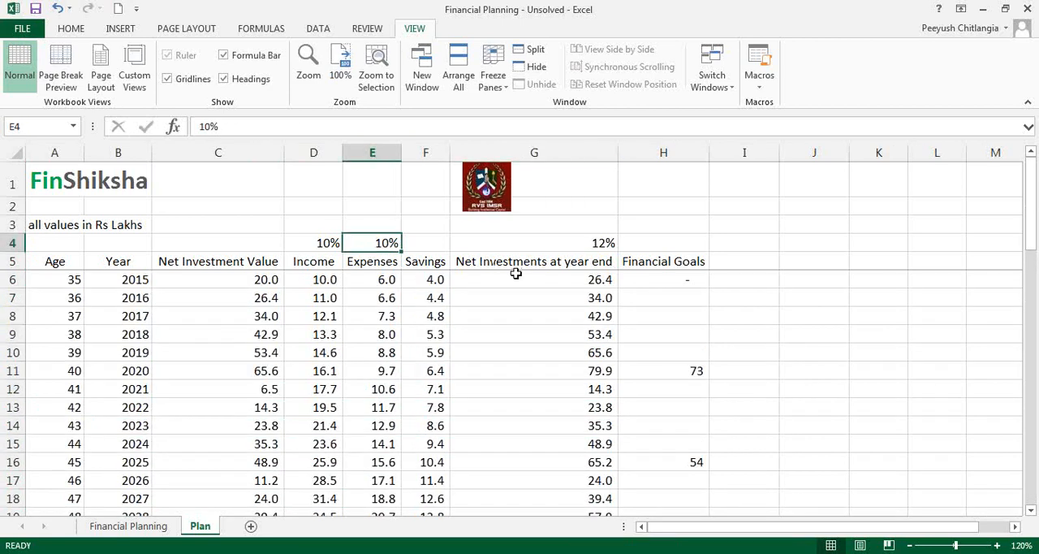
text(8)
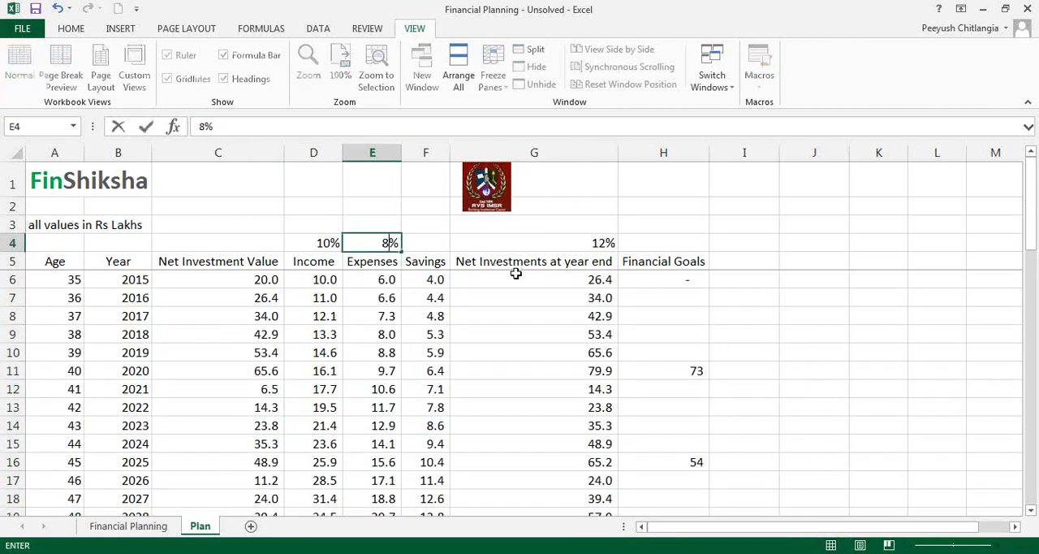
key(Return)
Step: Set the annual investment return rate in G4 to 10% and view the plan's final years
key(Up)
key(Right)
key(Right)
key(Right)
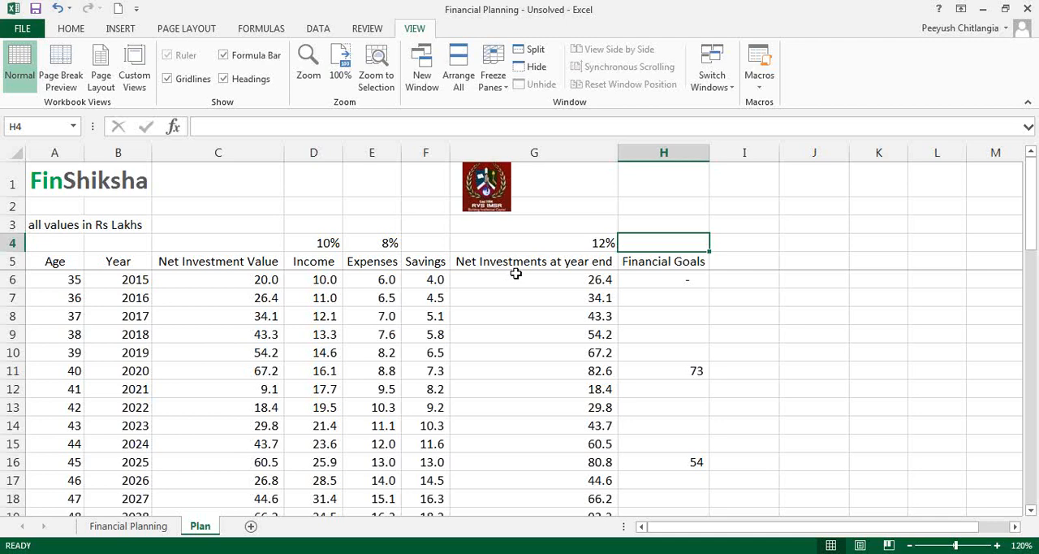
key(Left)
text(10%)
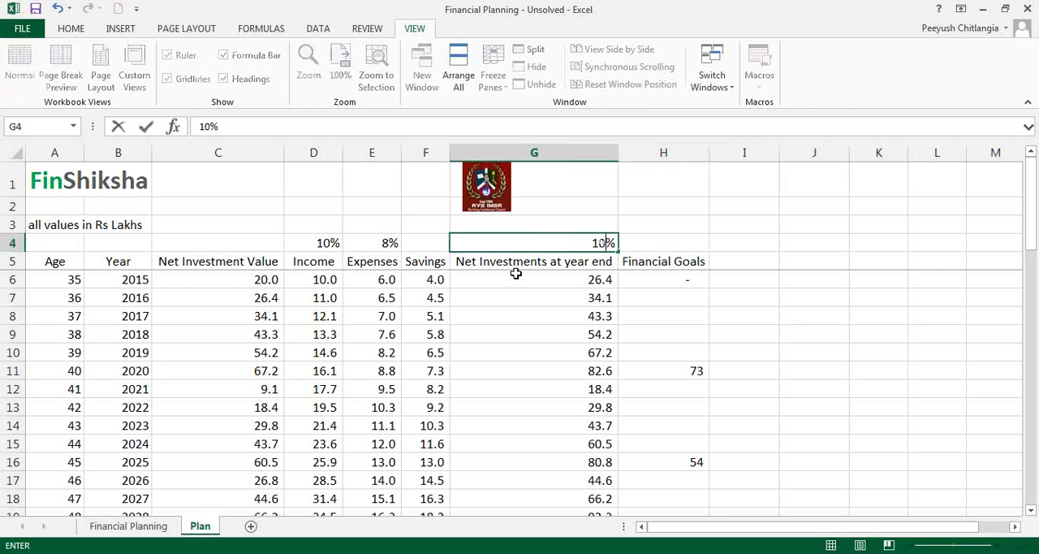
key(Return)
scroll(565, 317, down, 13)
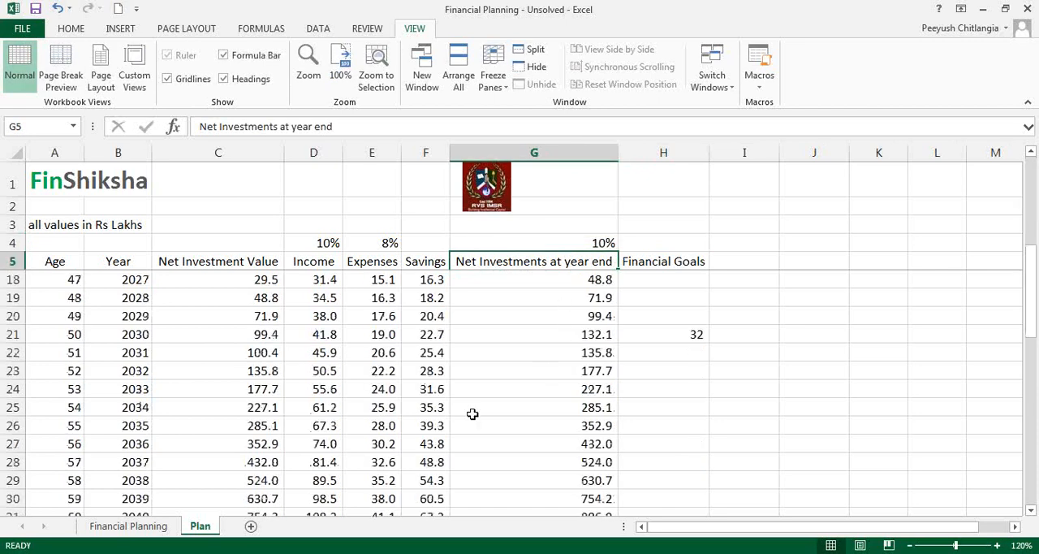
Step: Review the income, expense and investment return rates in D4, E4 and G4, and look briefly at the Financial Planning sheet
click(327, 242)
click(380, 243)
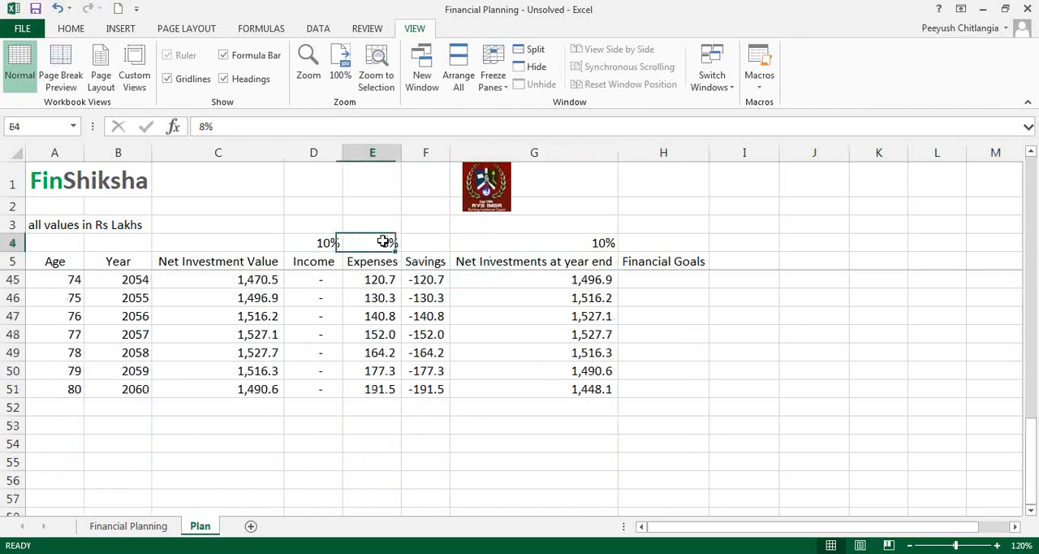
click(593, 240)
scroll(606, 352, up, 13)
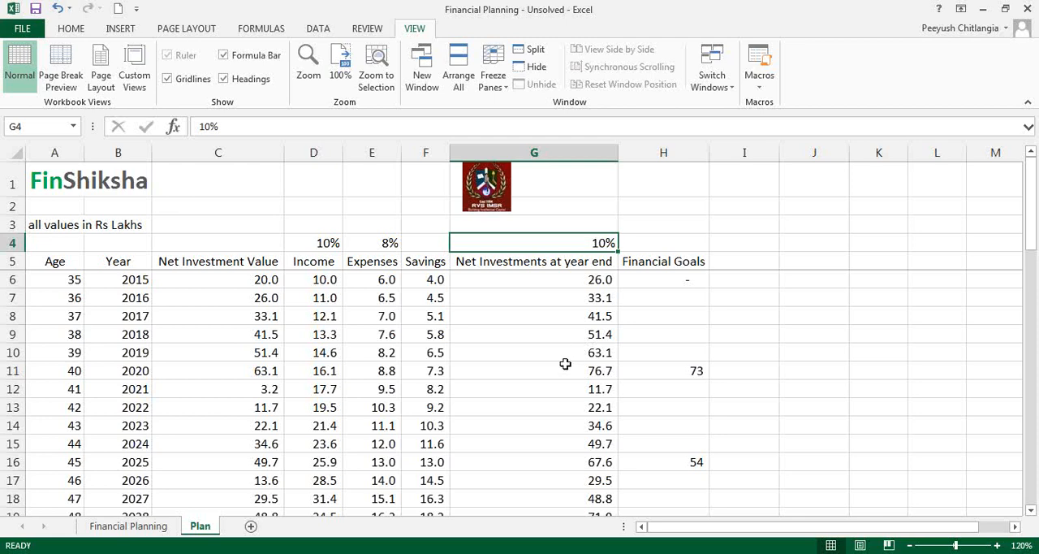
click(170, 528)
click(210, 525)
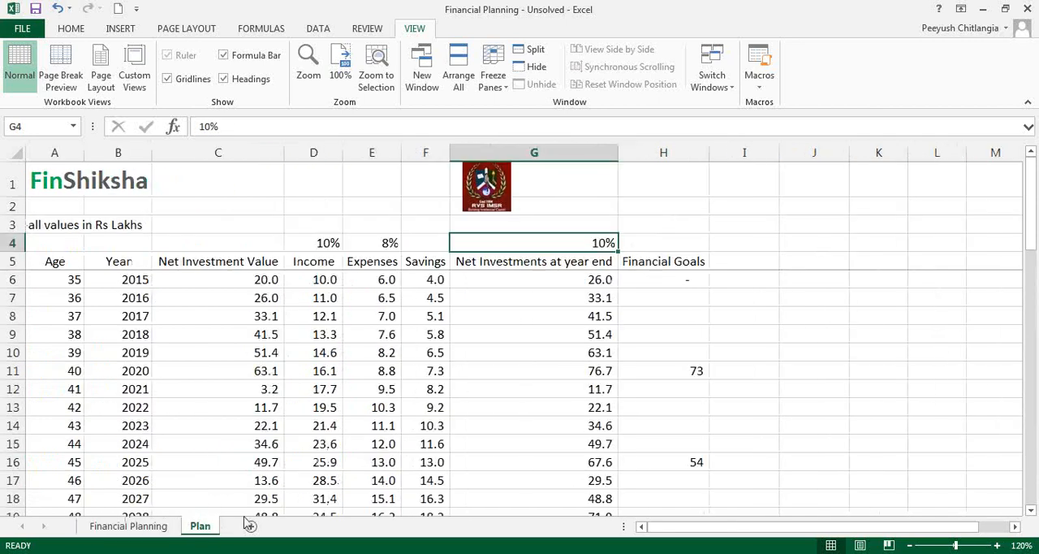